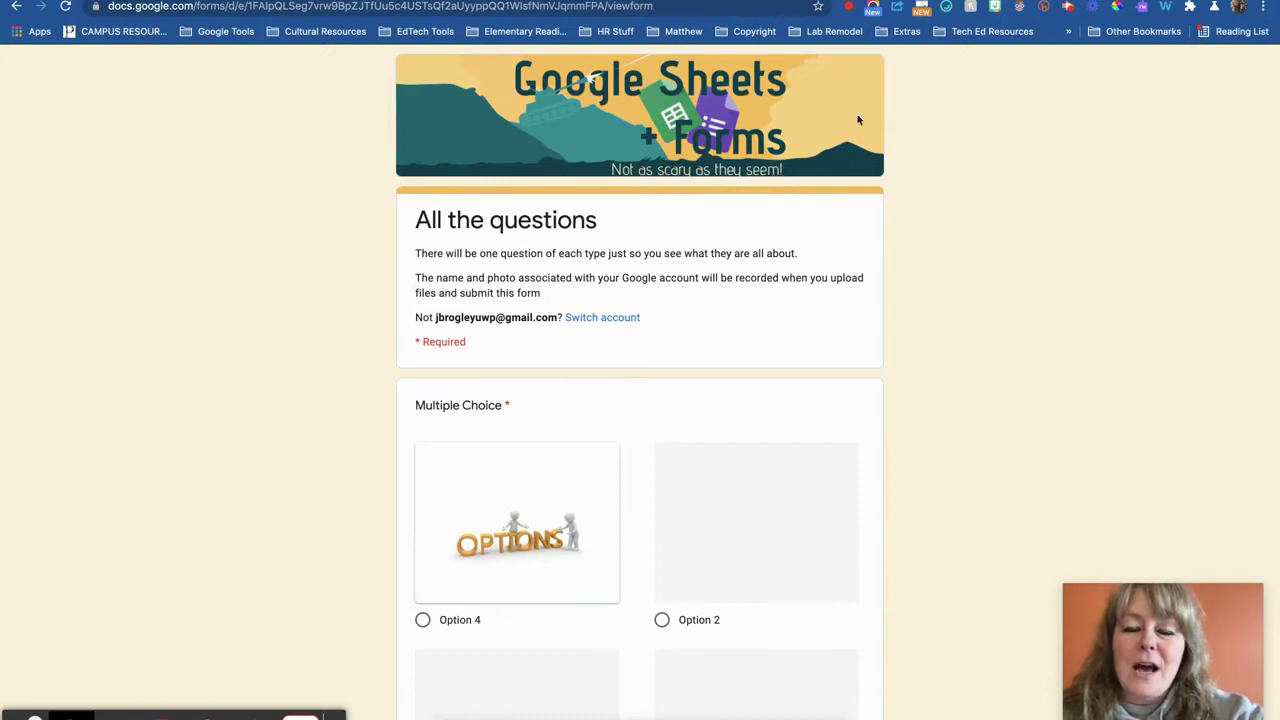
Go to the Google Forms site in a new browser tab
left_click(625, 12)
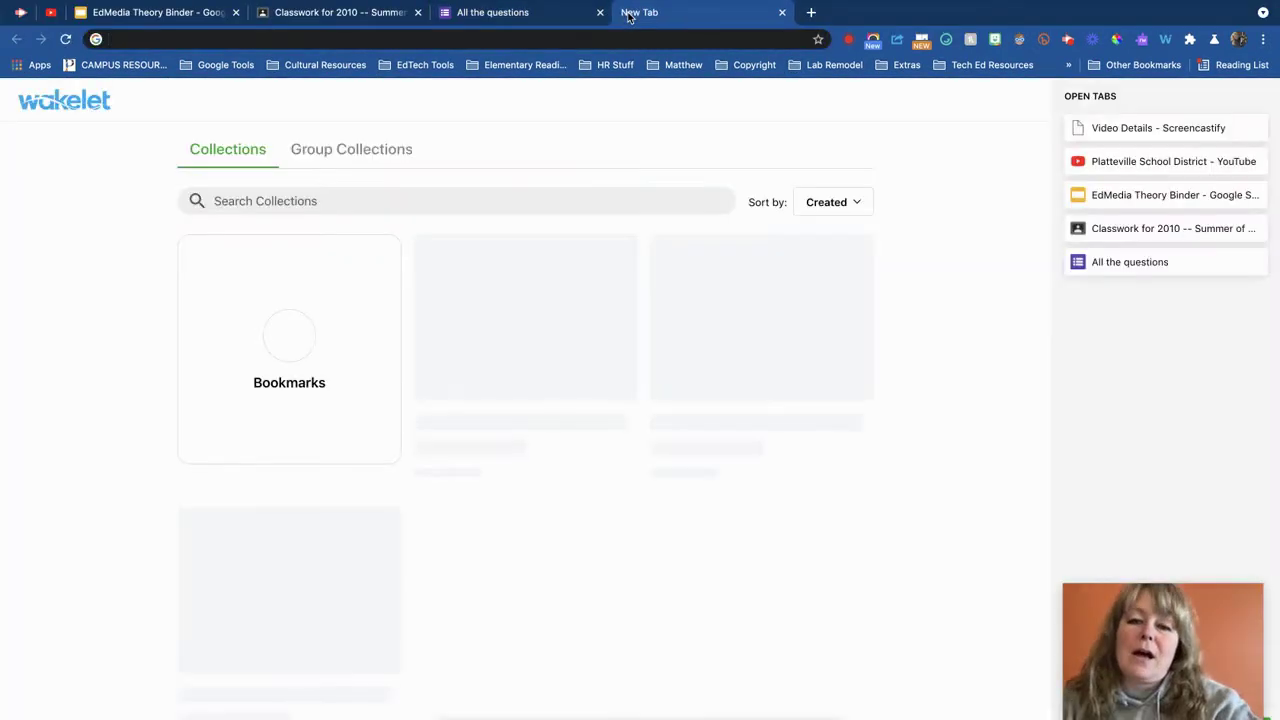
type("forms")
key("Return")
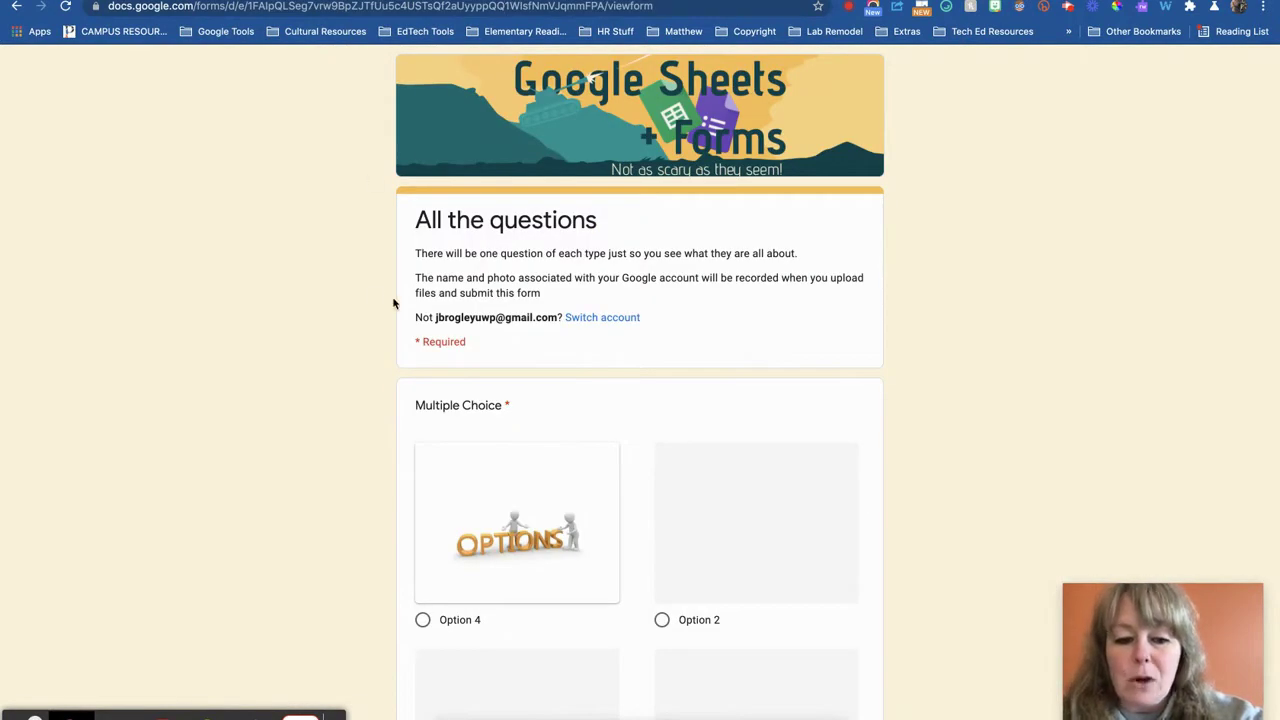
Scroll through the example form, then return to the Forms home tab
scroll(434, 446, "down", 10)
scroll(433, 449, "down", 20)
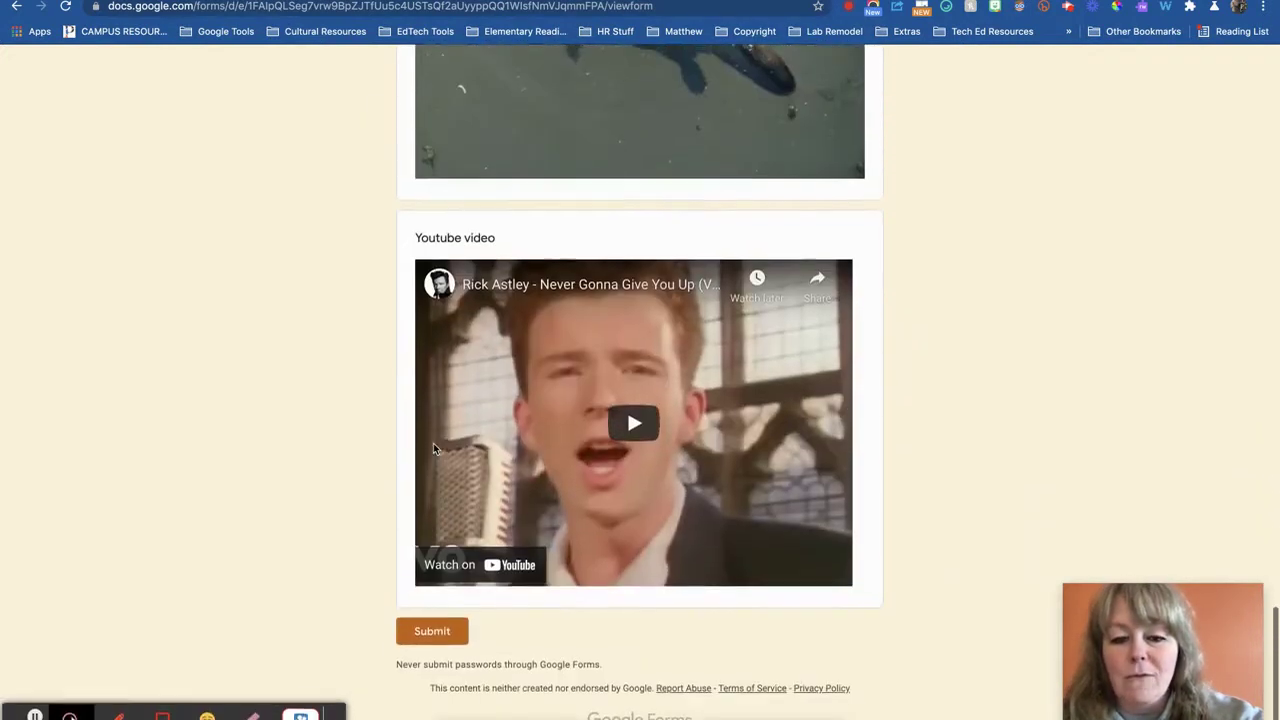
scroll(433, 449, "up", 20)
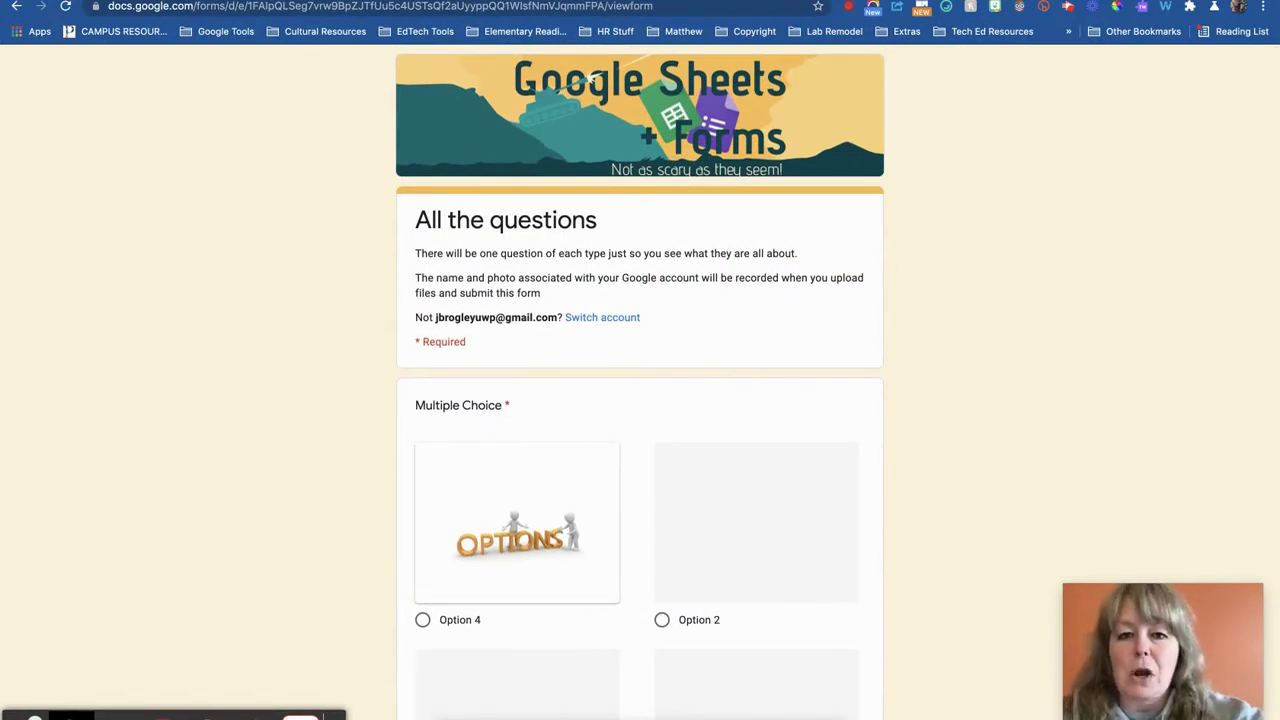
key("ctrl+Tab")
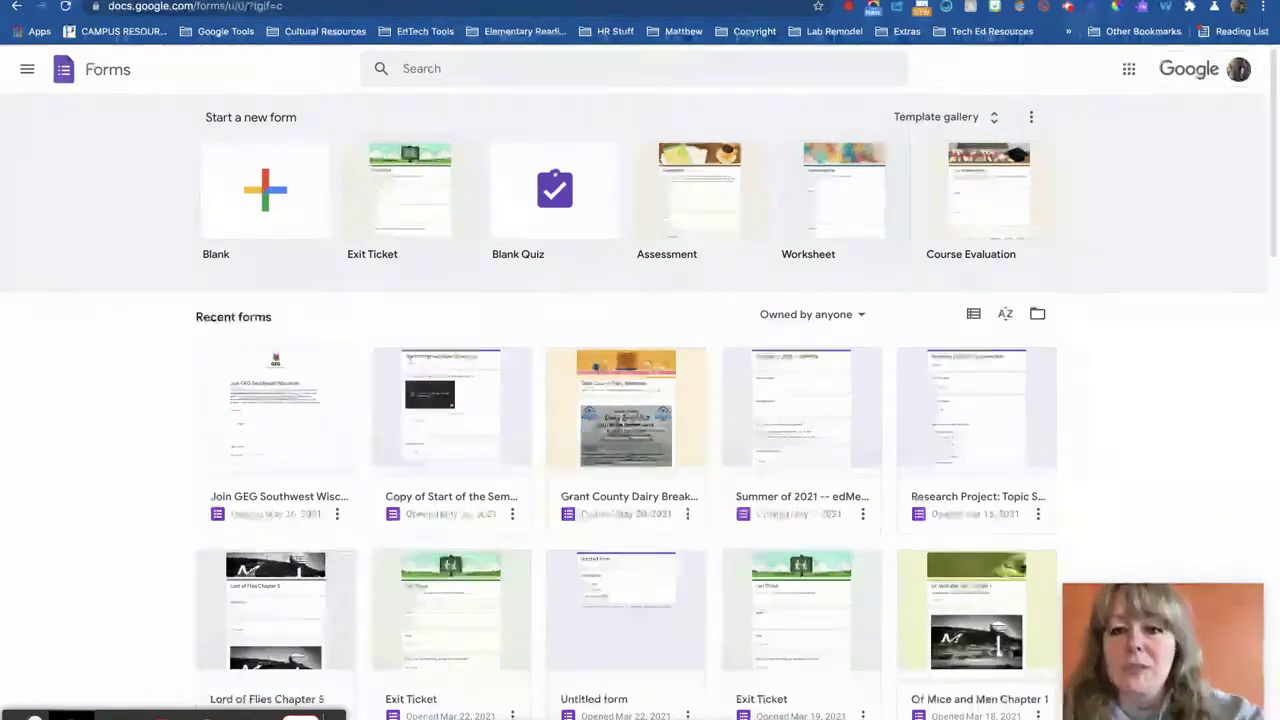
key("super+t")
type("dr")
key("Return")
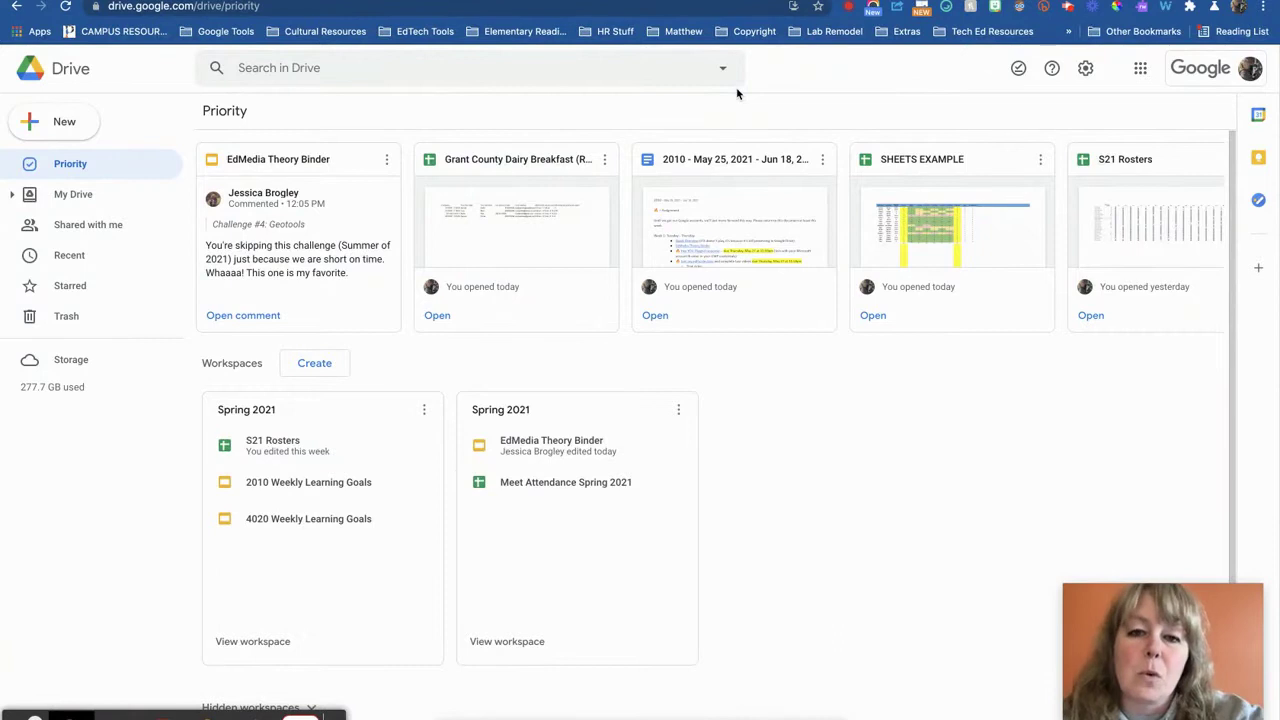
left_click(73, 139)
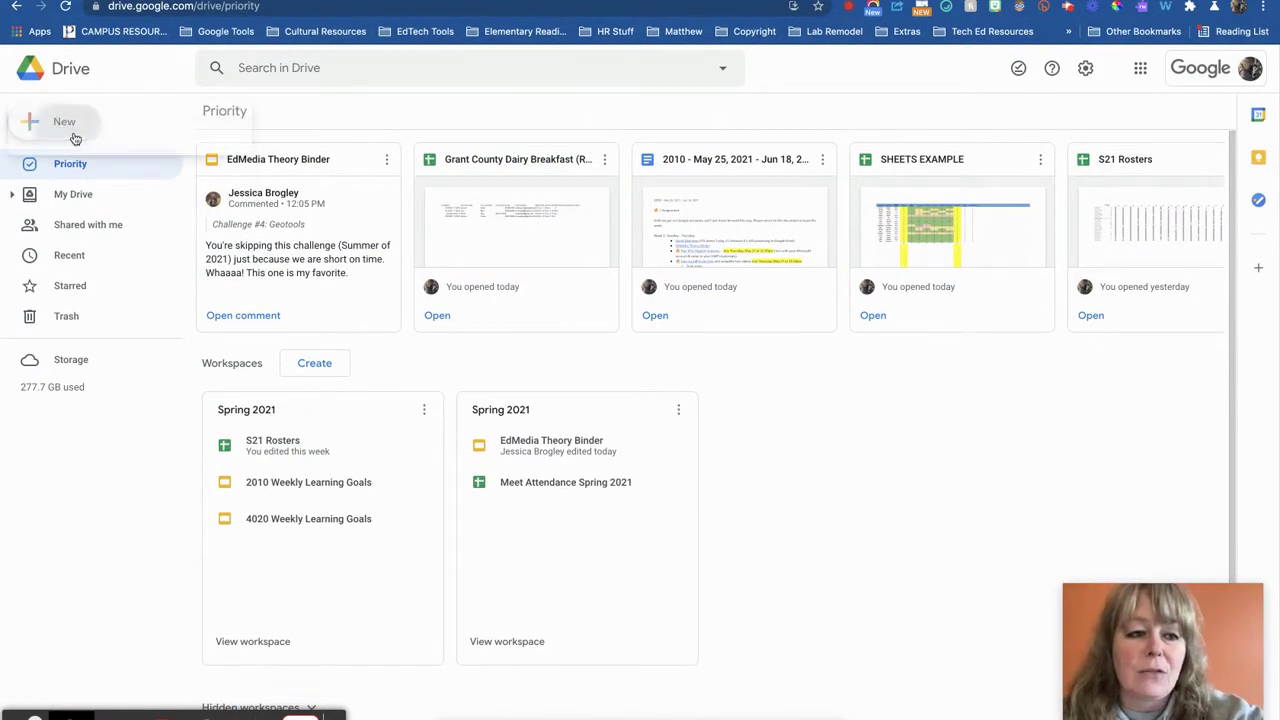
mouse_move(101, 328)
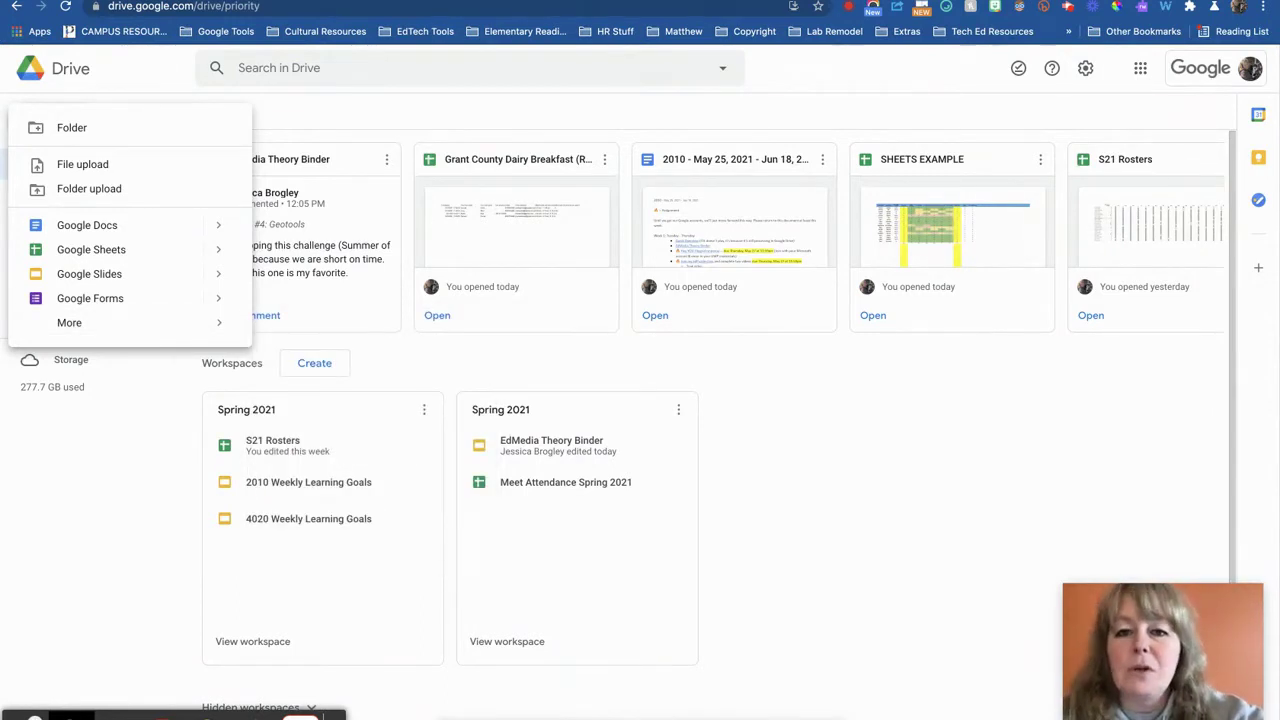
key("ctrl+Tab")
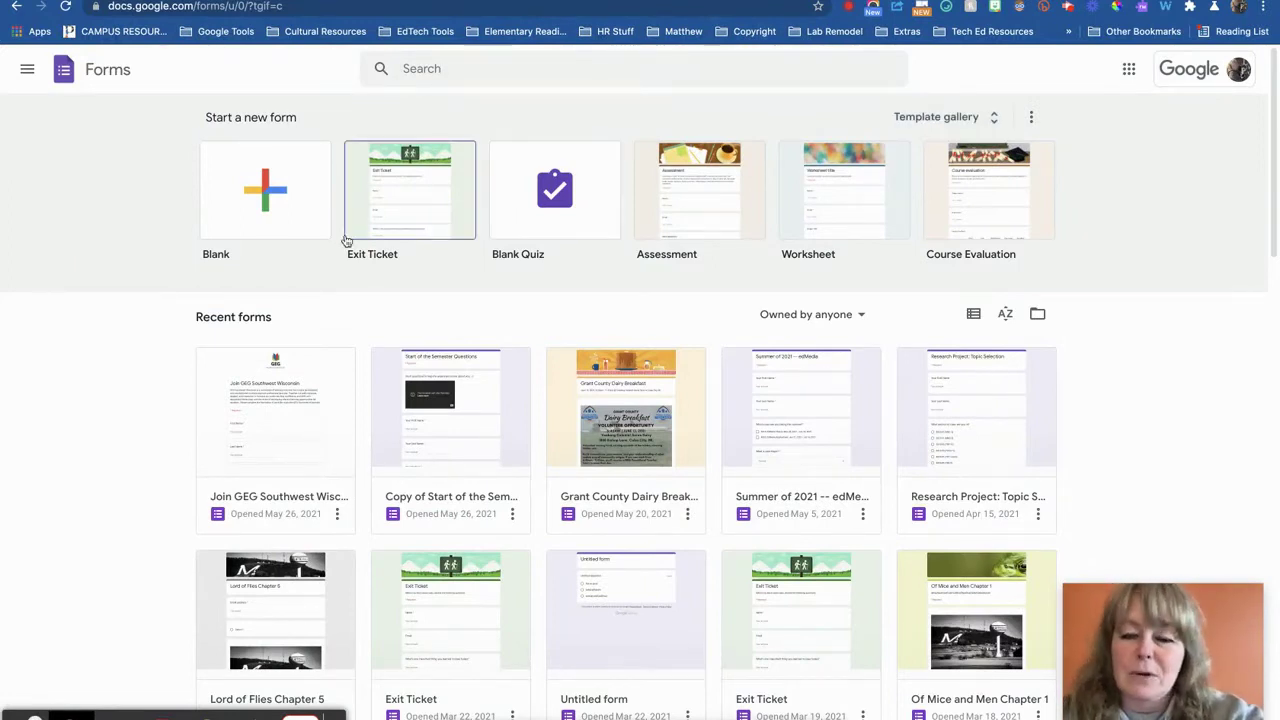
Start a blank form and keep its settings restricted to university users
left_click(260, 221)
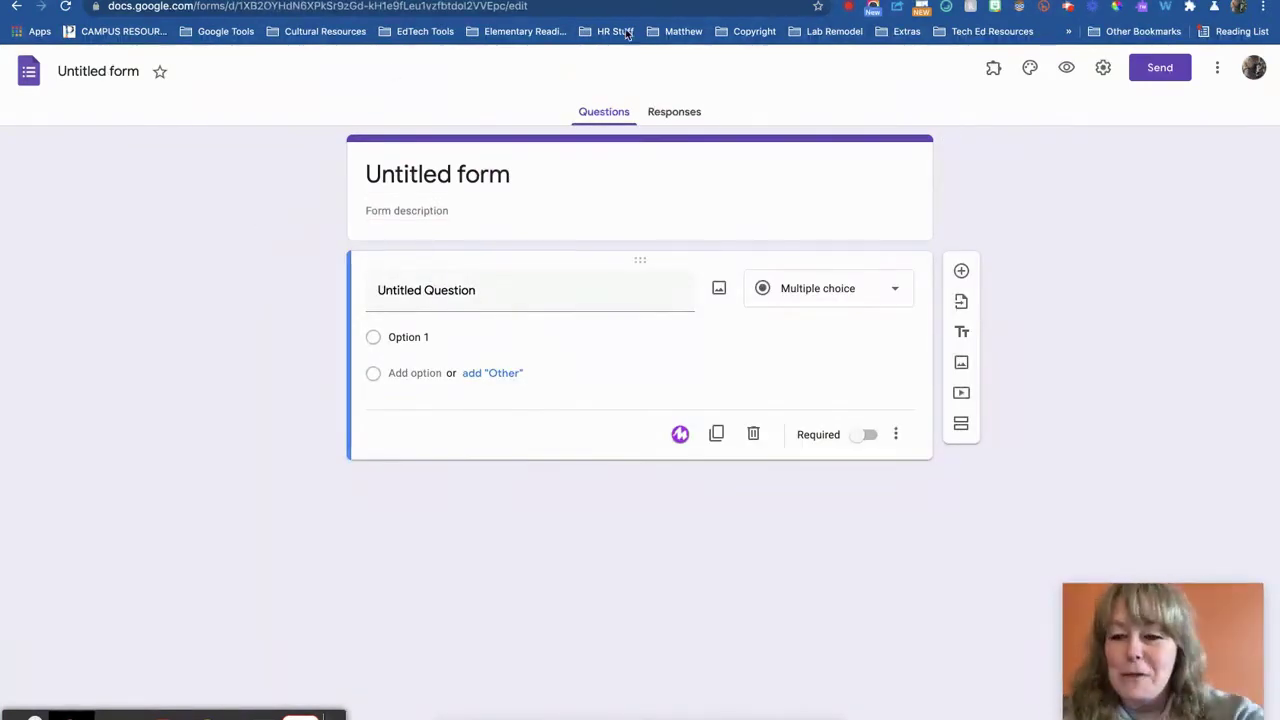
left_click(1104, 70)
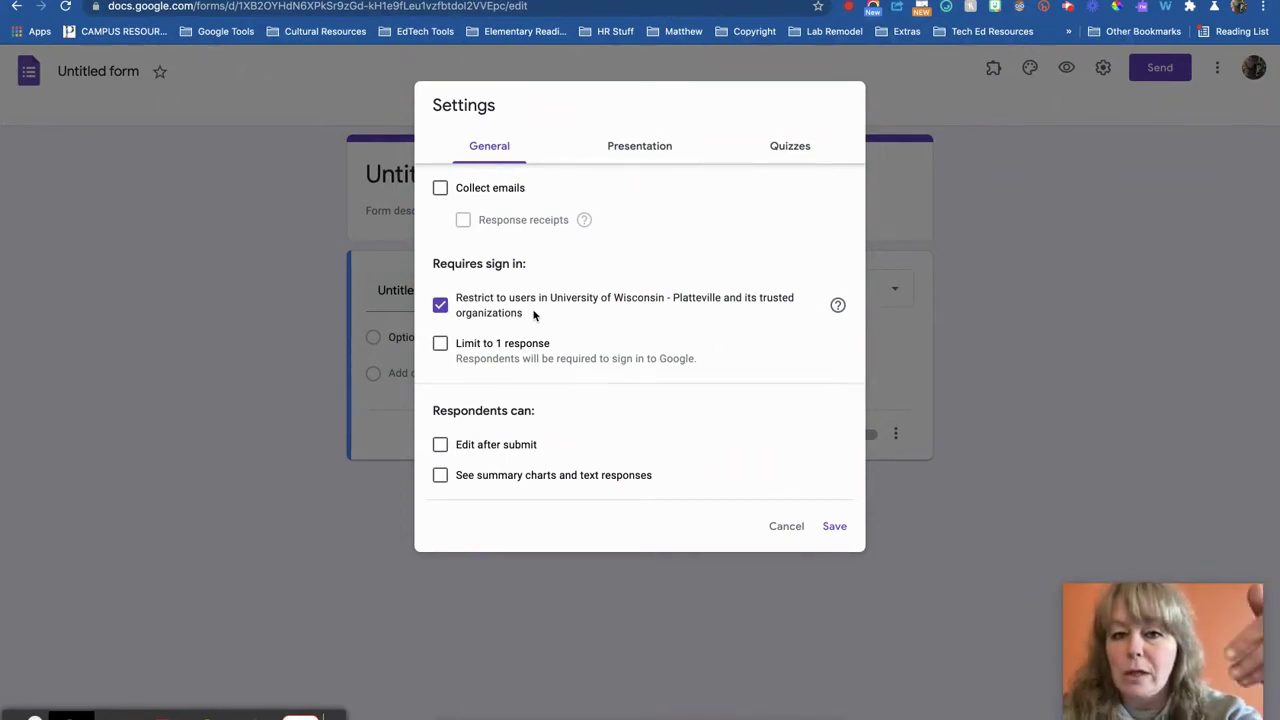
left_click(442, 307)
left_click(444, 309)
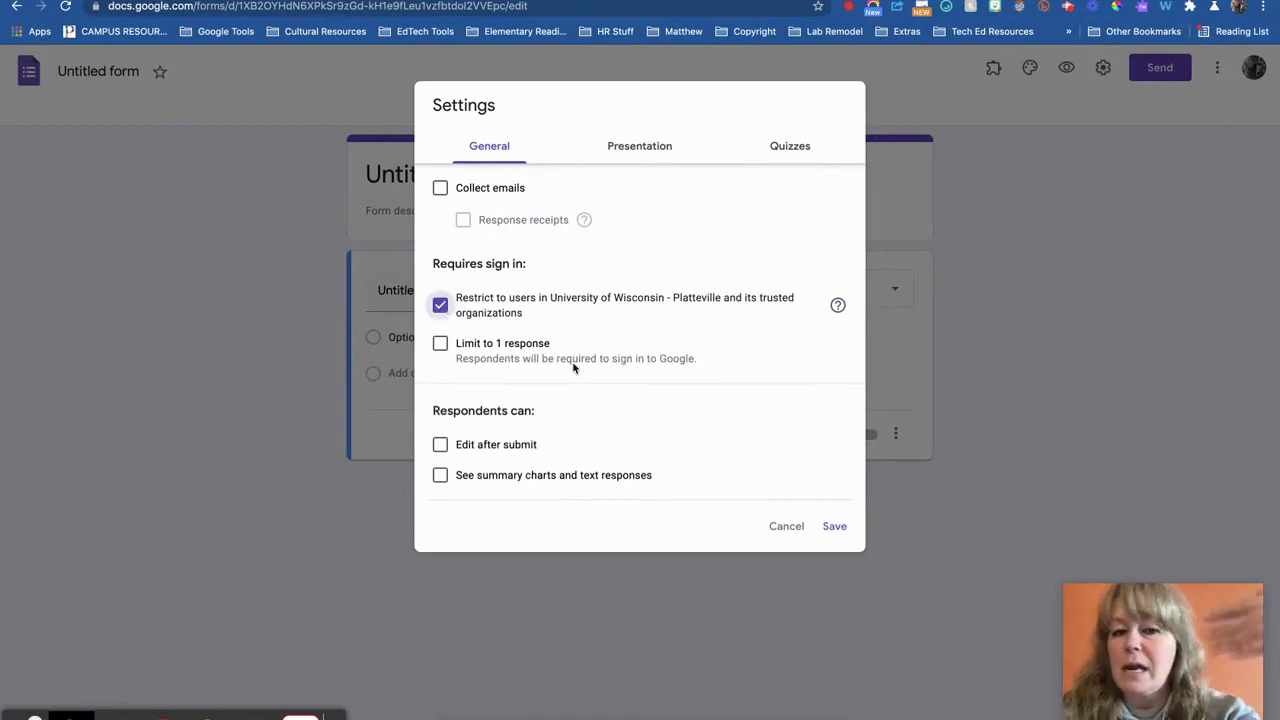
left_click(783, 529)
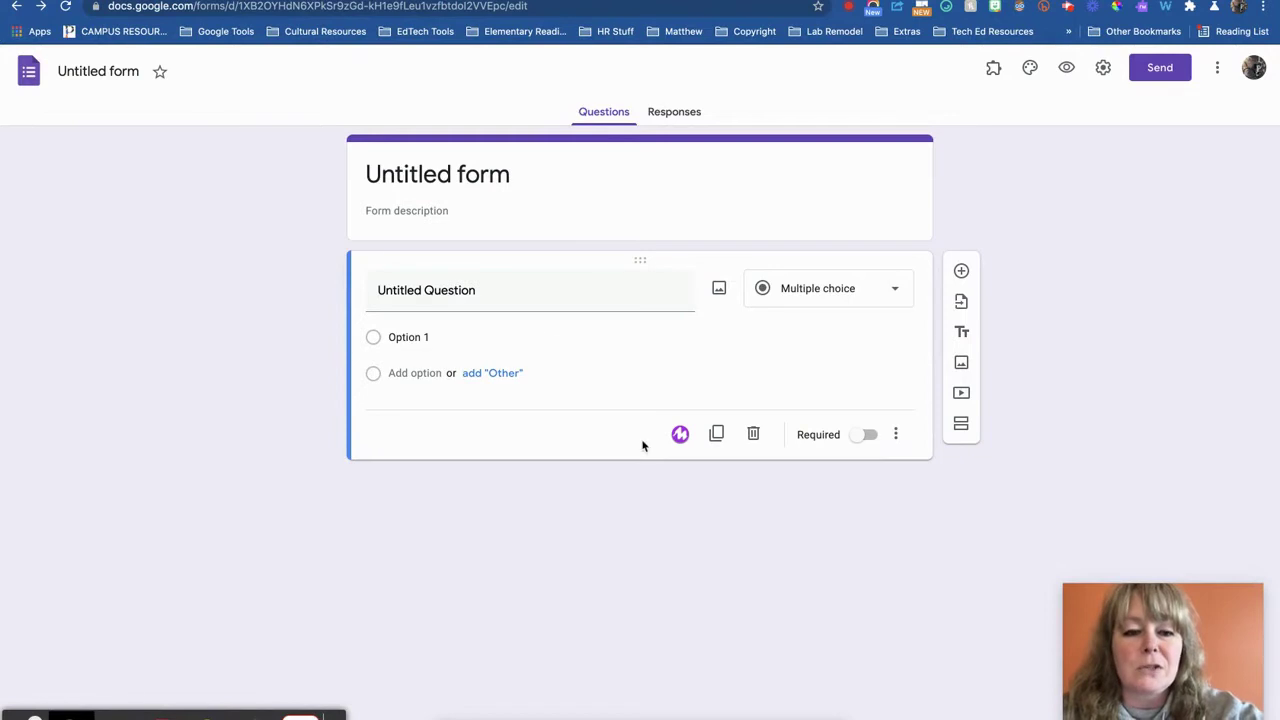
Title the blank form 'TEST Form'
left_click(449, 175)
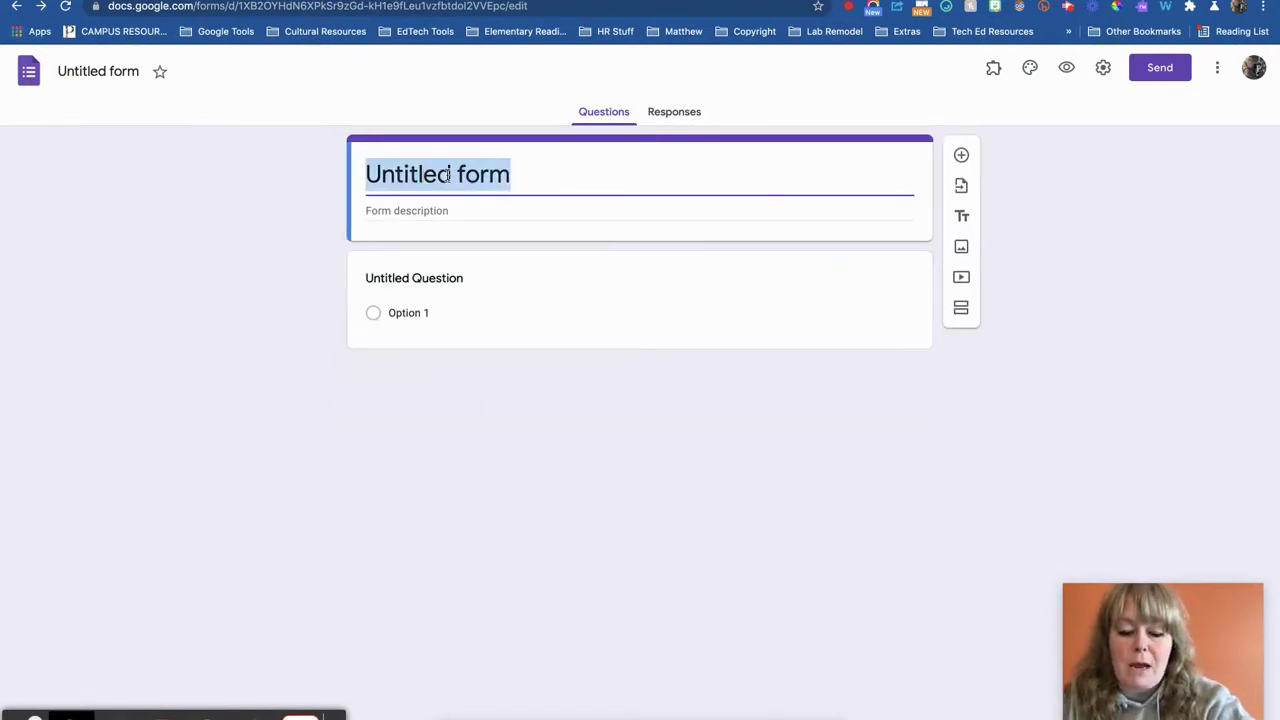
type("TEST Form")
left_click(157, 221)
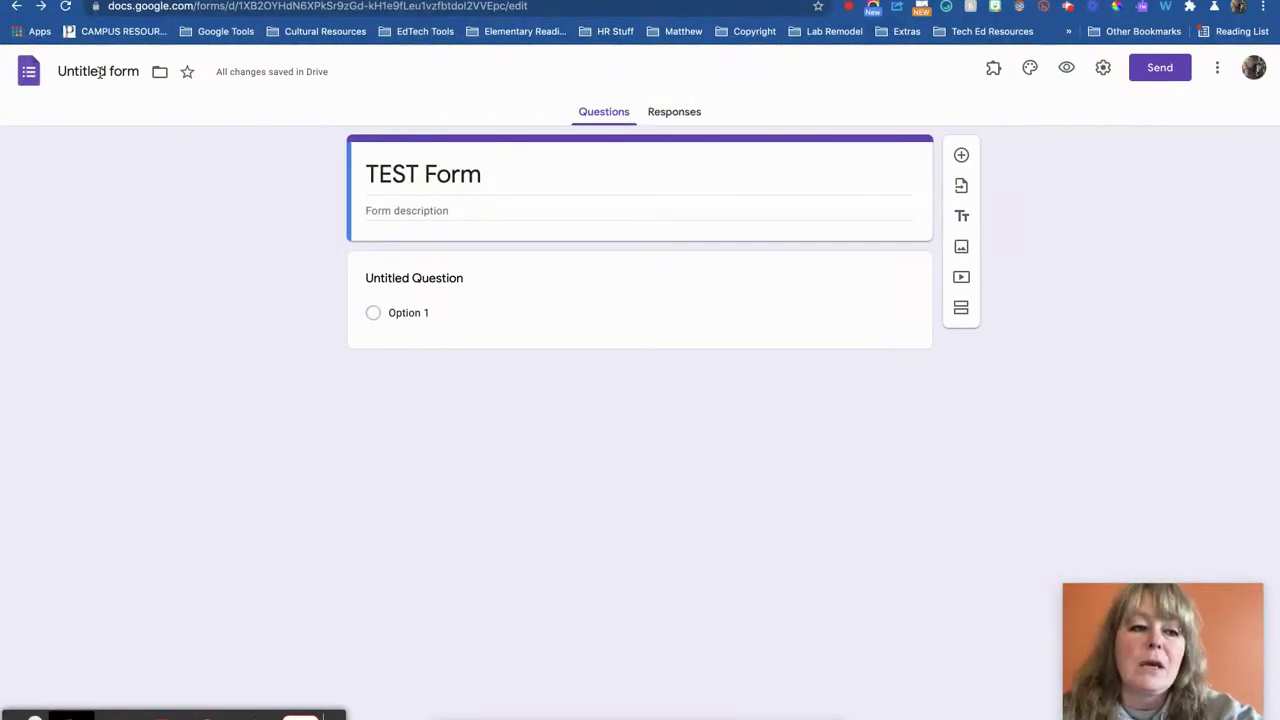
Confirm the file name as TEST Form and move to the All the questions example
left_click(100, 72)
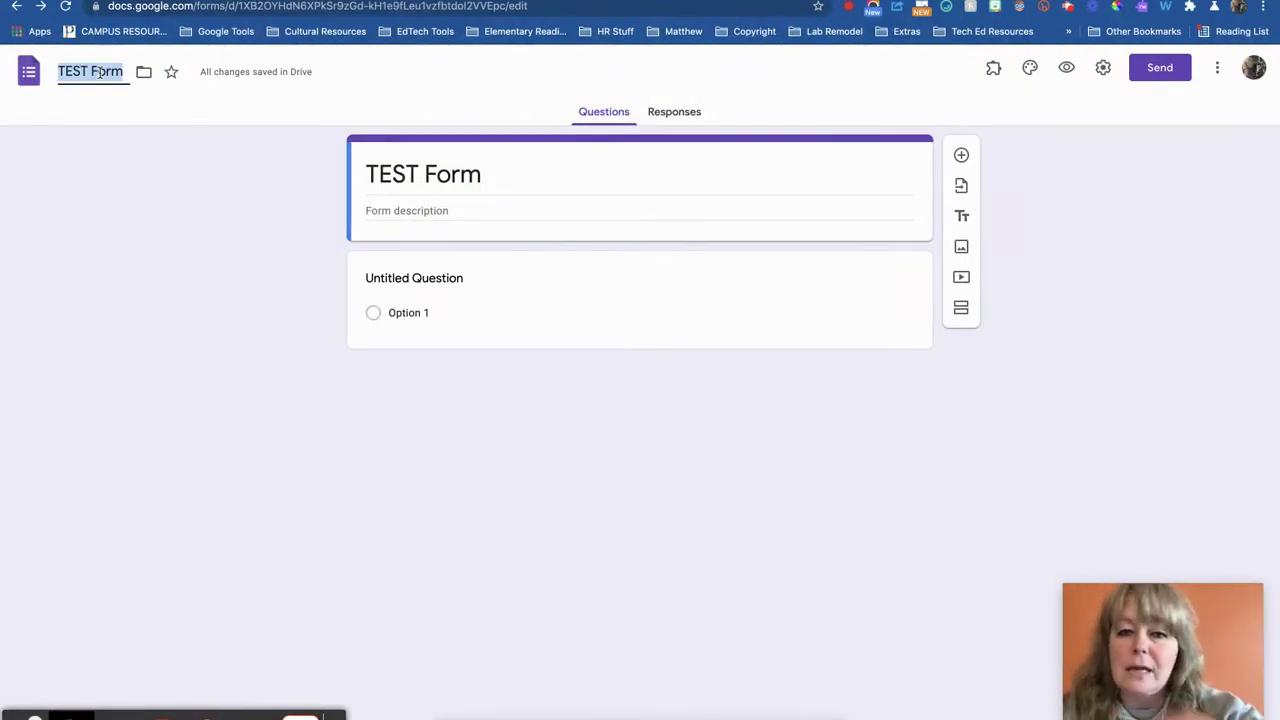
left_click(397, 209)
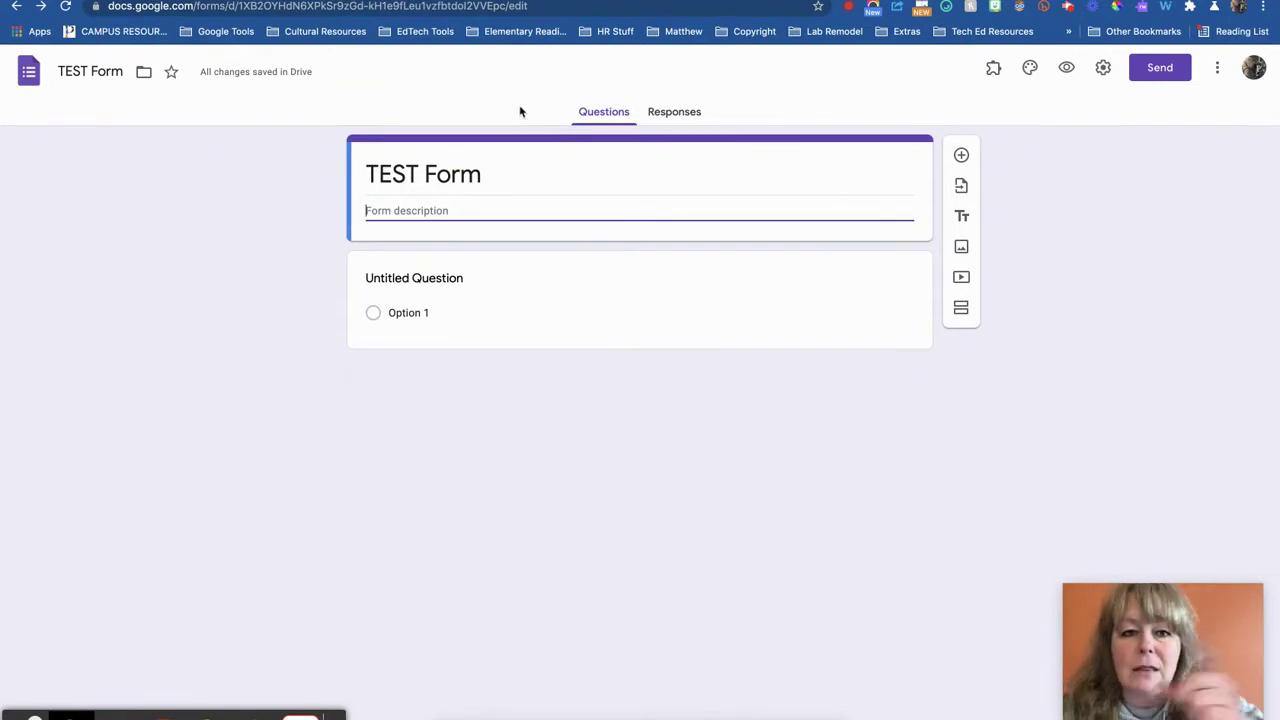
key("ctrl+Tab")
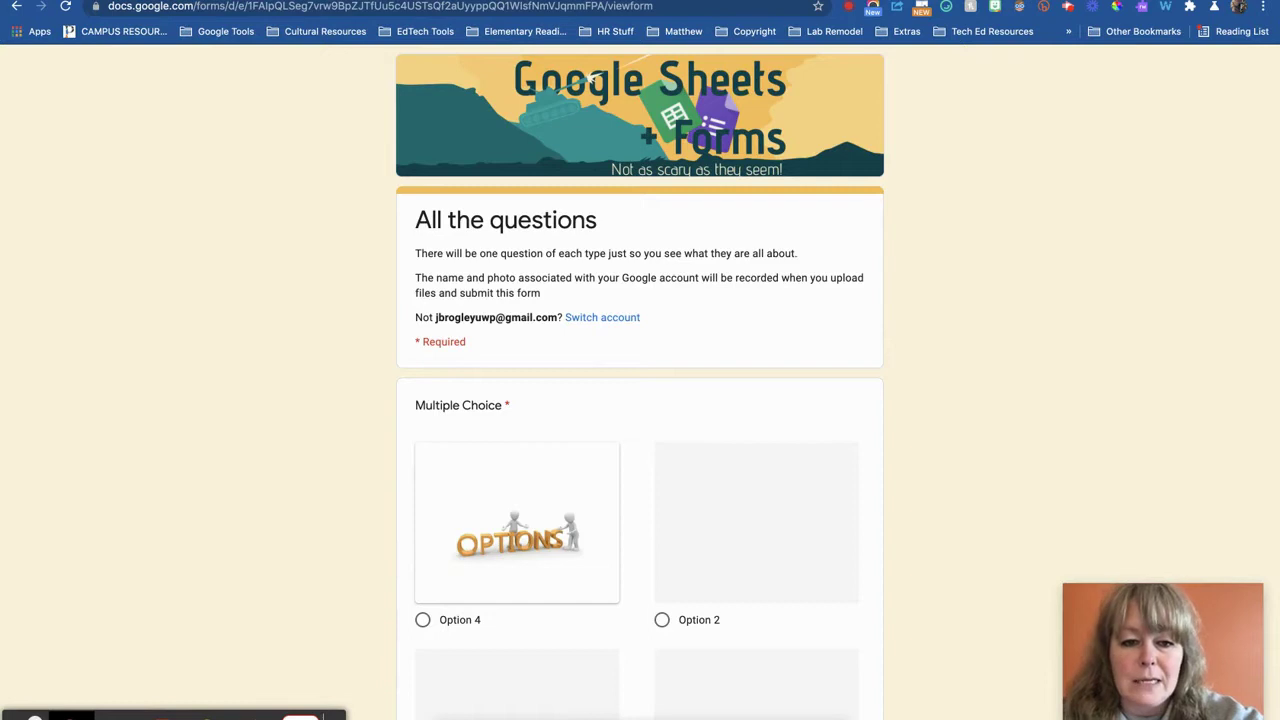
Scroll through the example form's questions down to the Drop-Down question
scroll(700, 344, "down", 1)
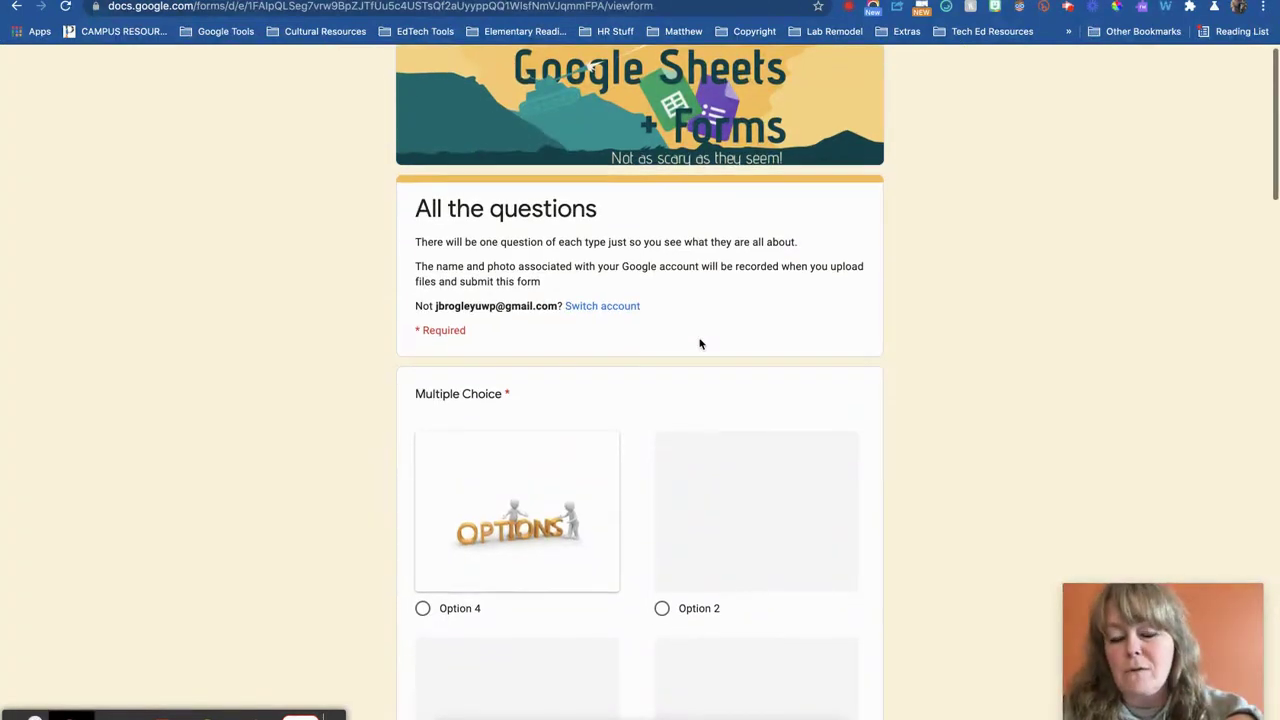
scroll(700, 344, "down", 5)
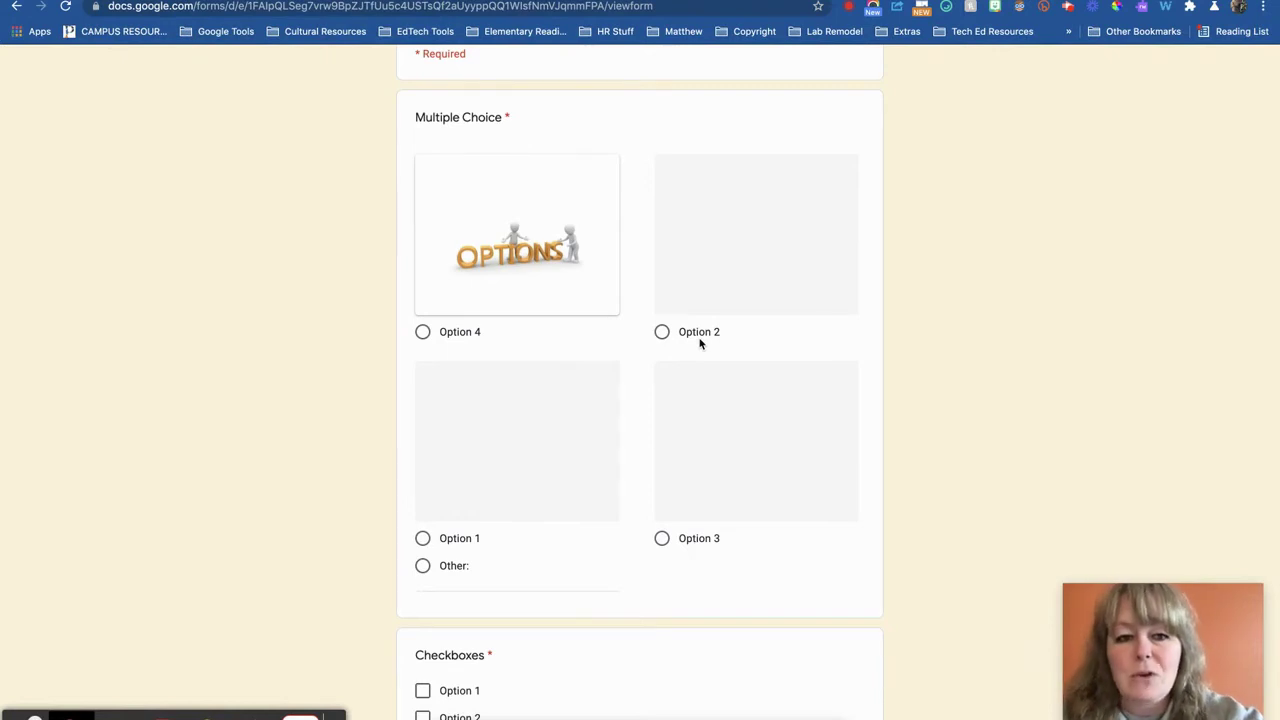
scroll(700, 344, "up", 5)
scroll(703, 346, "down", 4)
scroll(703, 346, "down", 2)
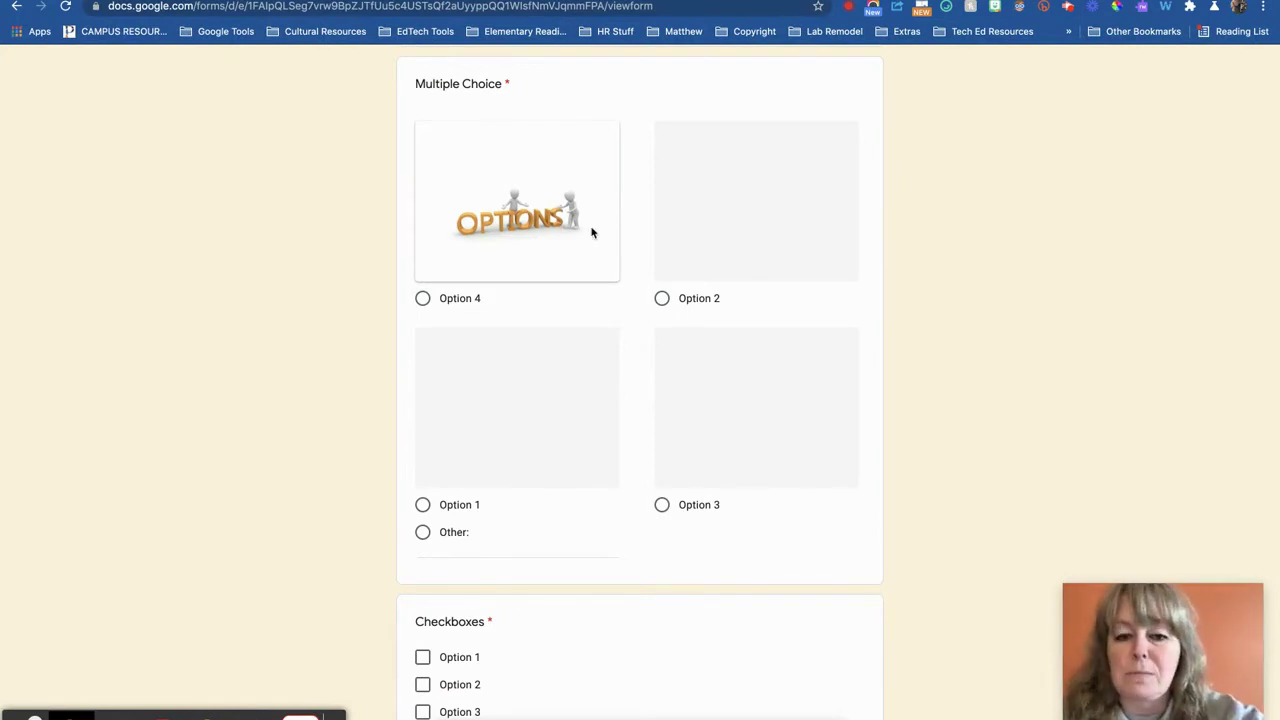
scroll(570, 358, "down", 2)
scroll(570, 358, "down", 2)
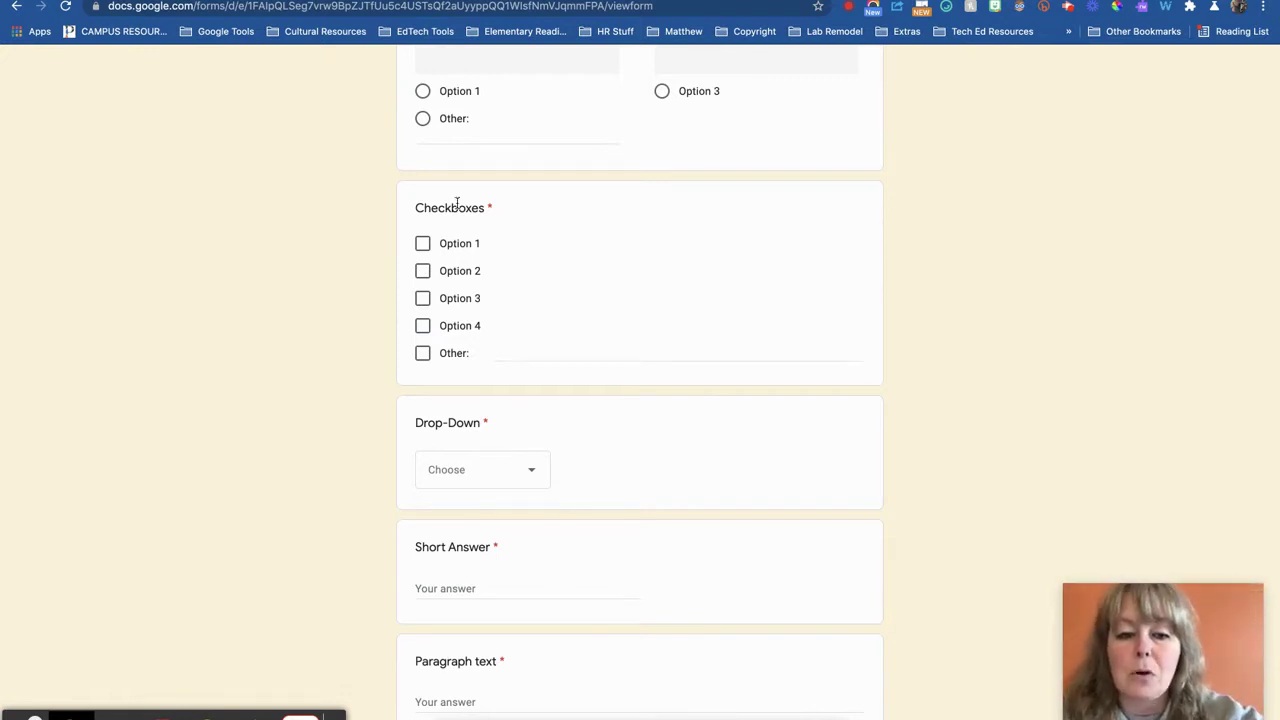
scroll(450, 348, "down", 3)
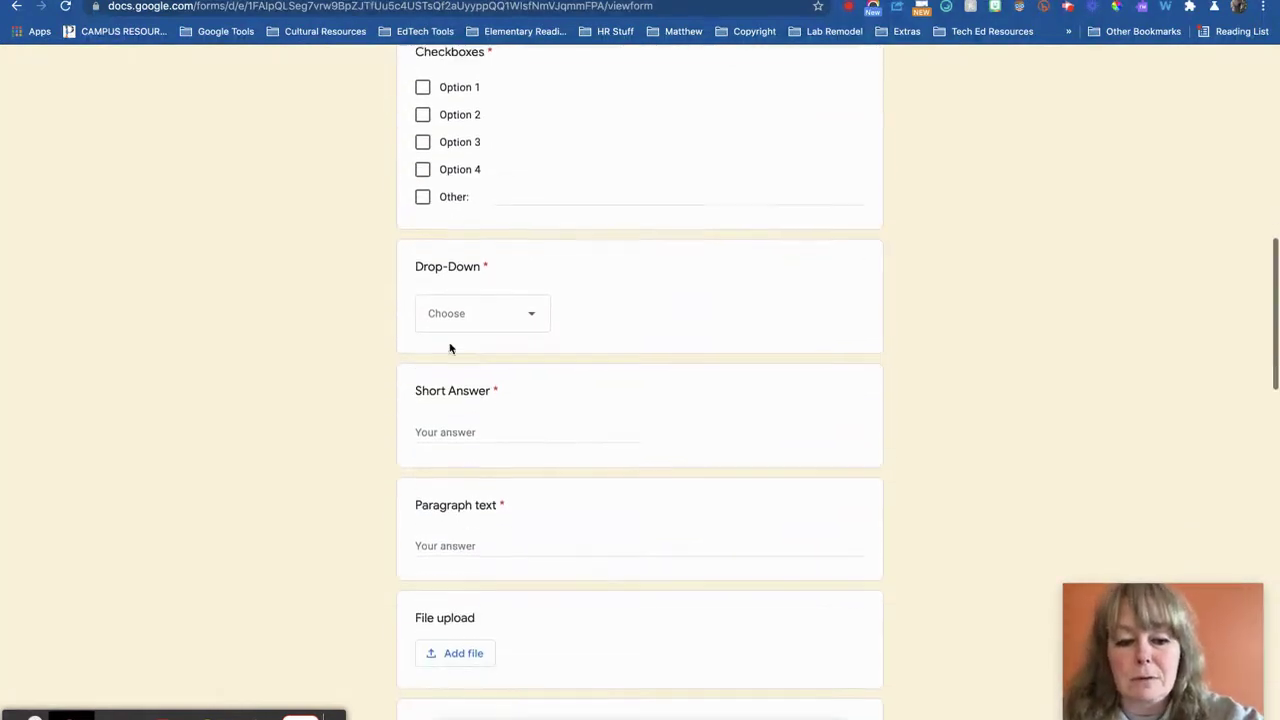
Show the Drop-Down question's choices twice, dismissing them without picking an option
left_click(523, 229)
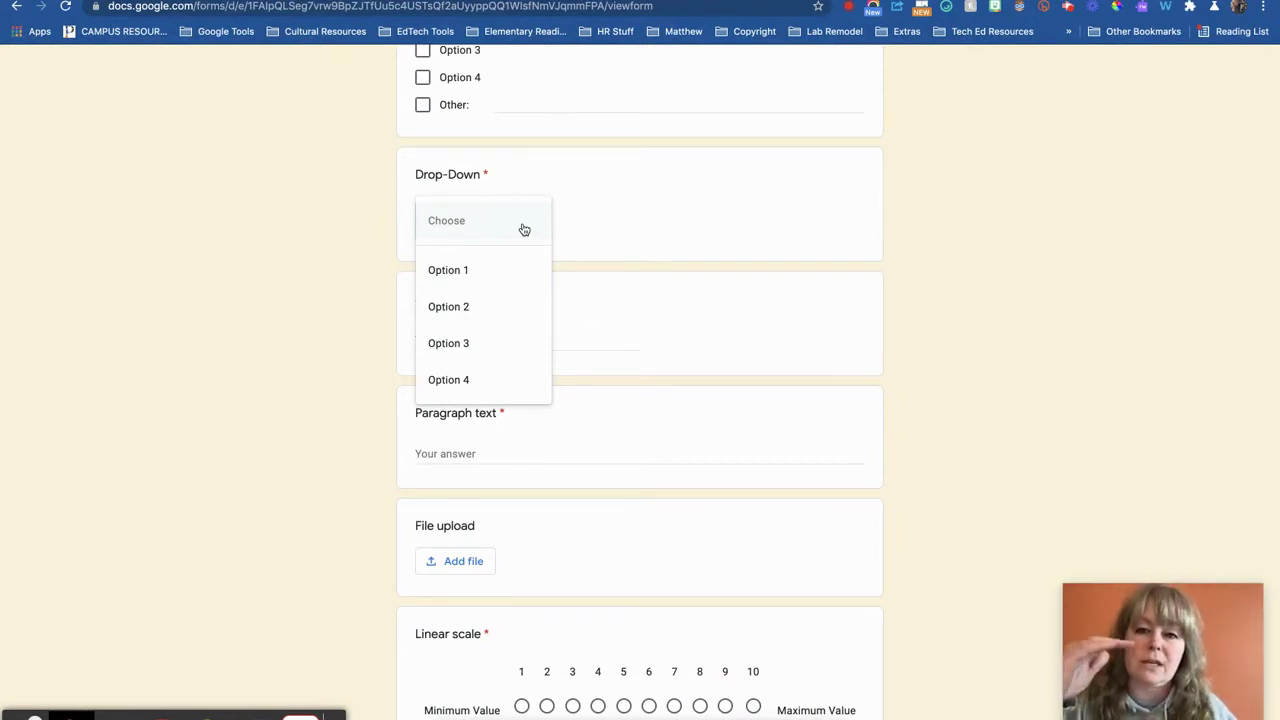
scroll(523, 229, "up", 3)
left_click(991, 237)
scroll(993, 240, "up", 3)
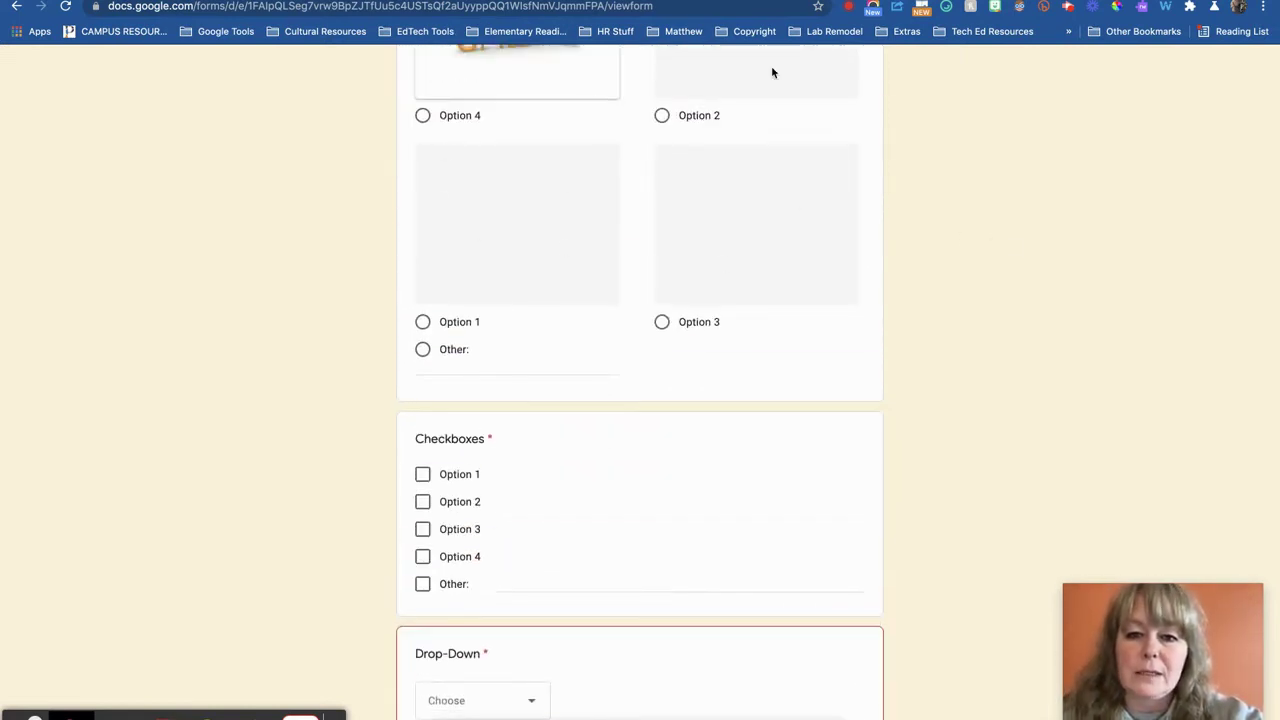
scroll(658, 267, "down", 2)
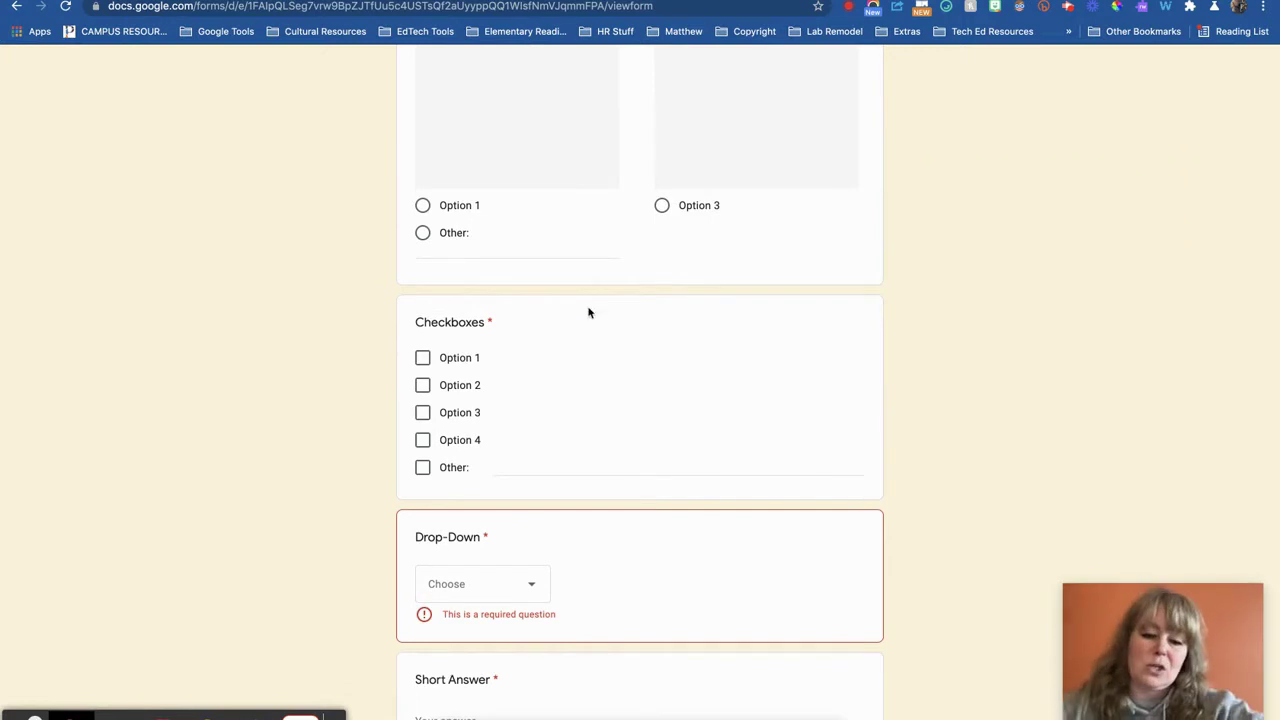
scroll(577, 500, "down", 3)
left_click(498, 267)
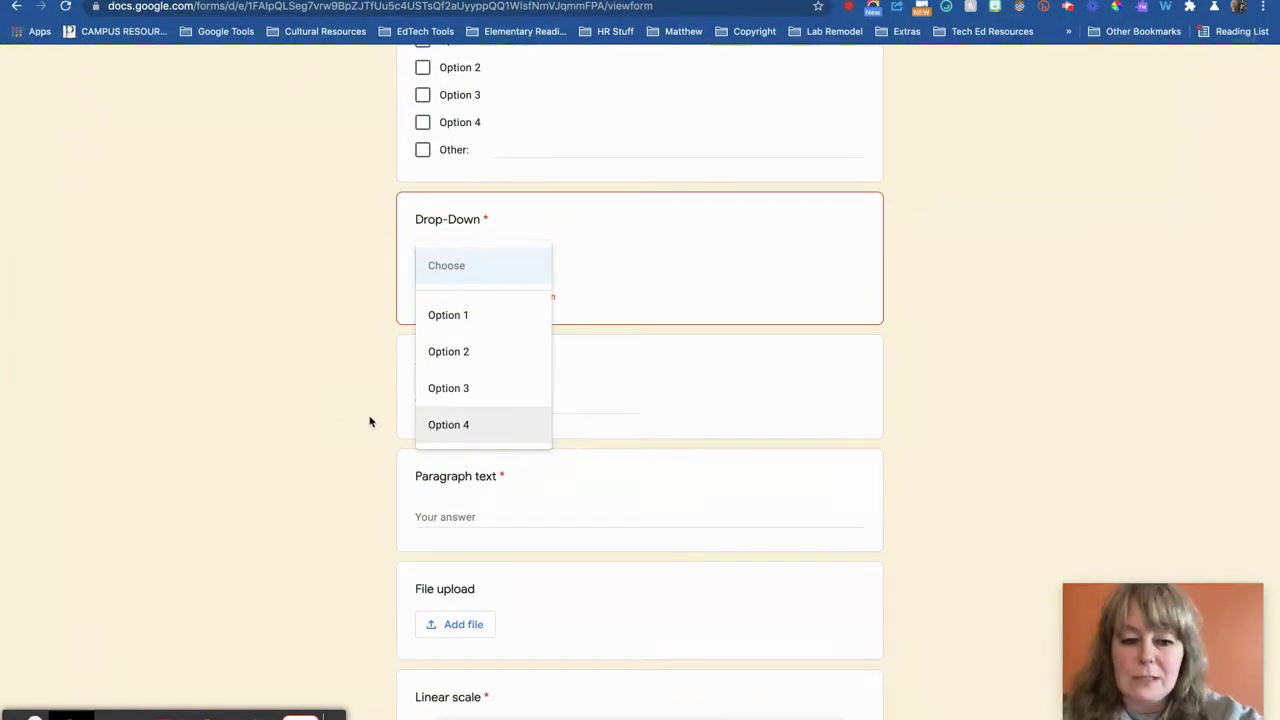
left_click(329, 416)
scroll(408, 420, "down", 2)
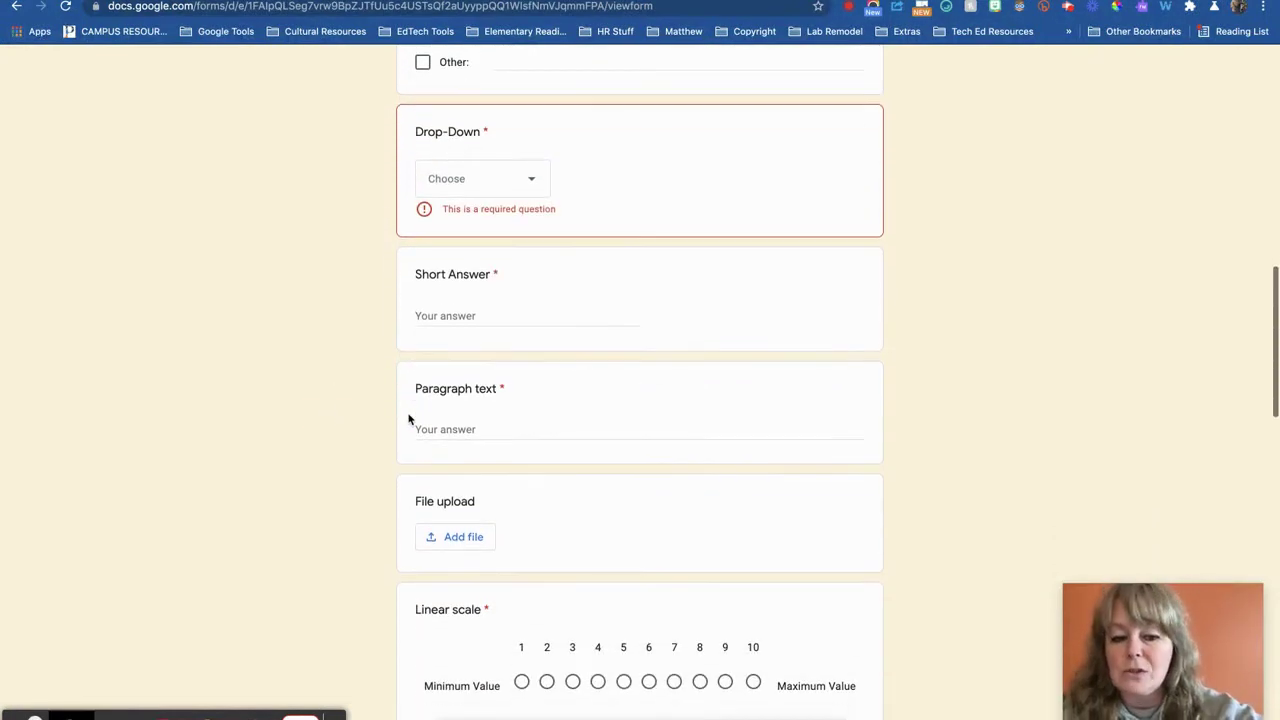
Scroll through the rest of the sample form's grids, image and video
scroll(380, 414, "down", 2)
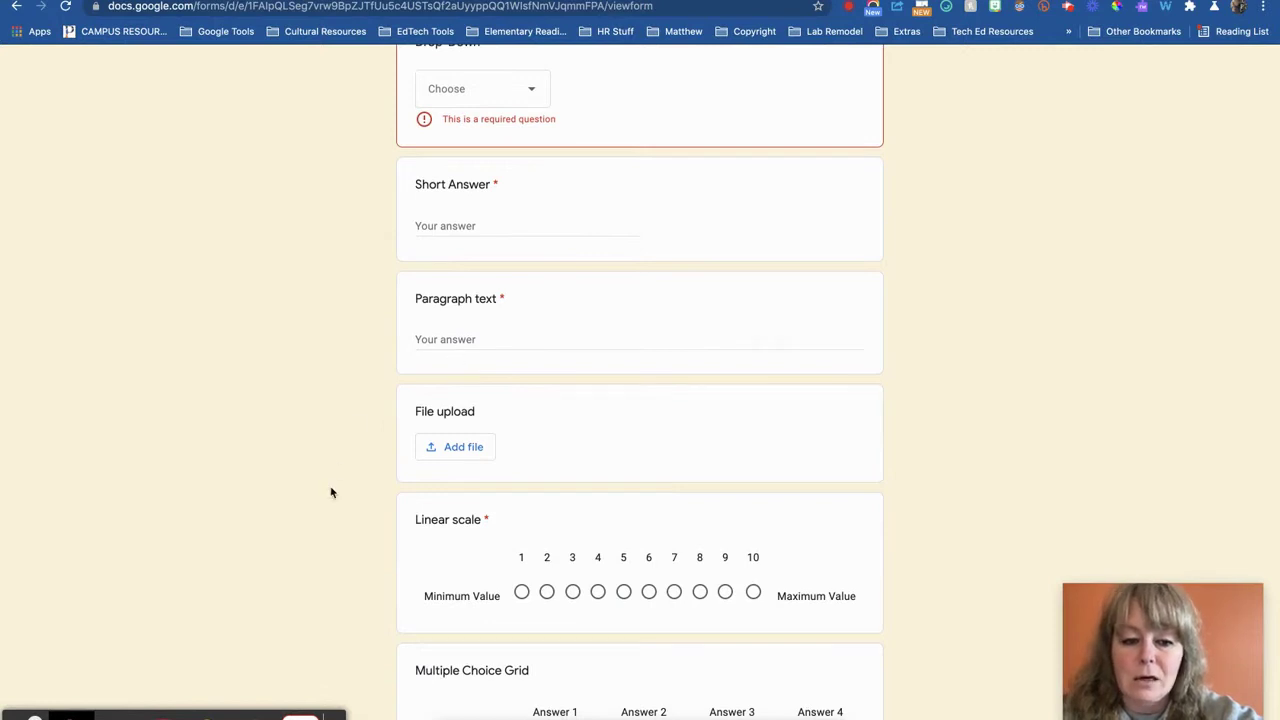
scroll(331, 491, "down", 5)
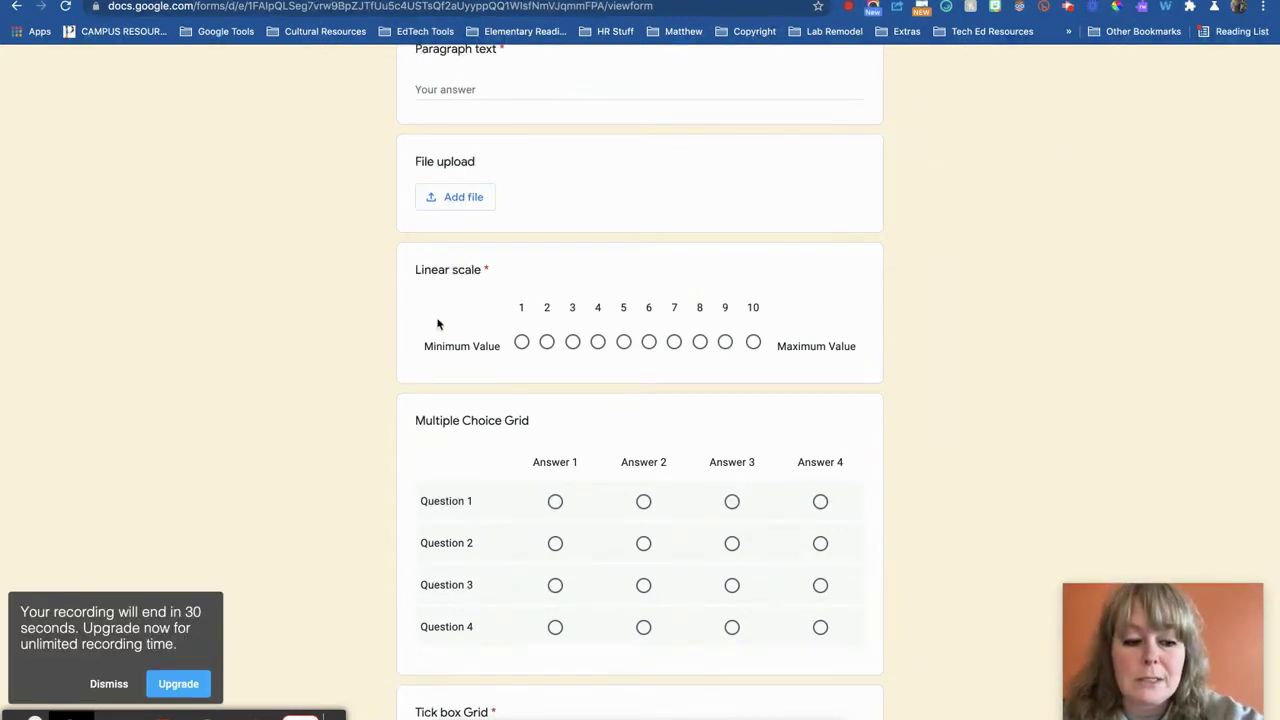
scroll(426, 371, "down", 1)
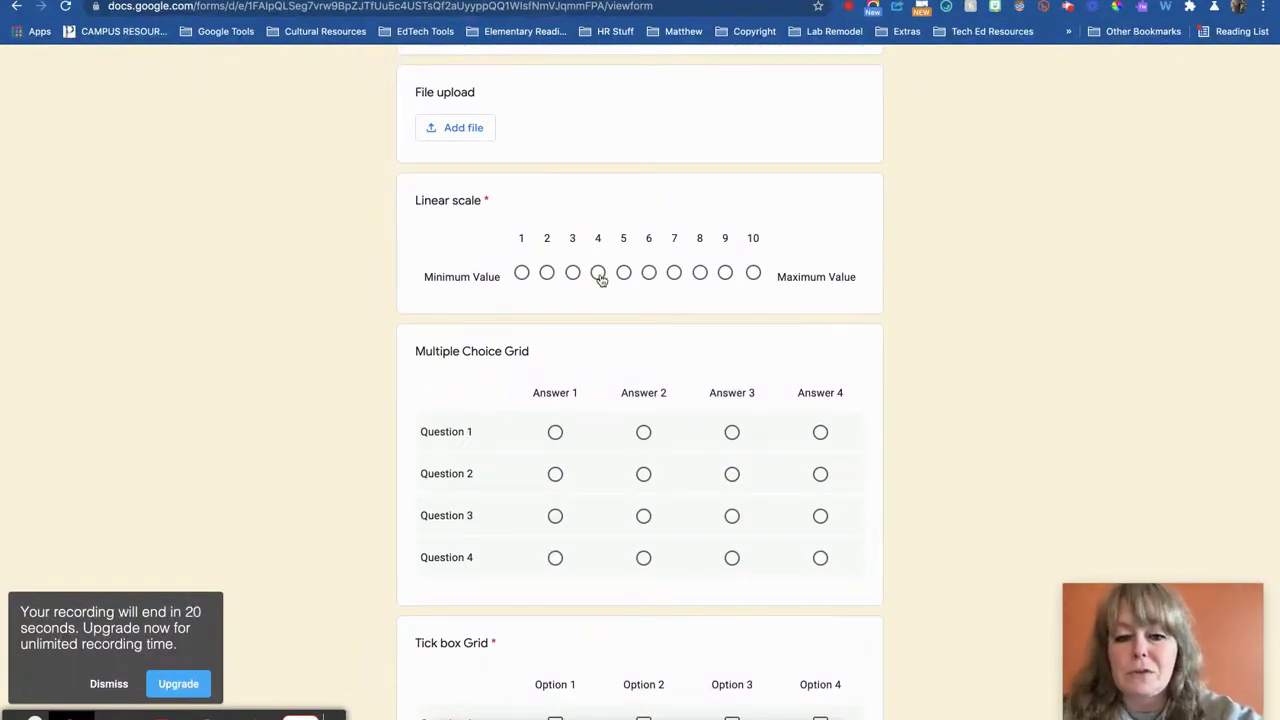
scroll(663, 484, "down", 1)
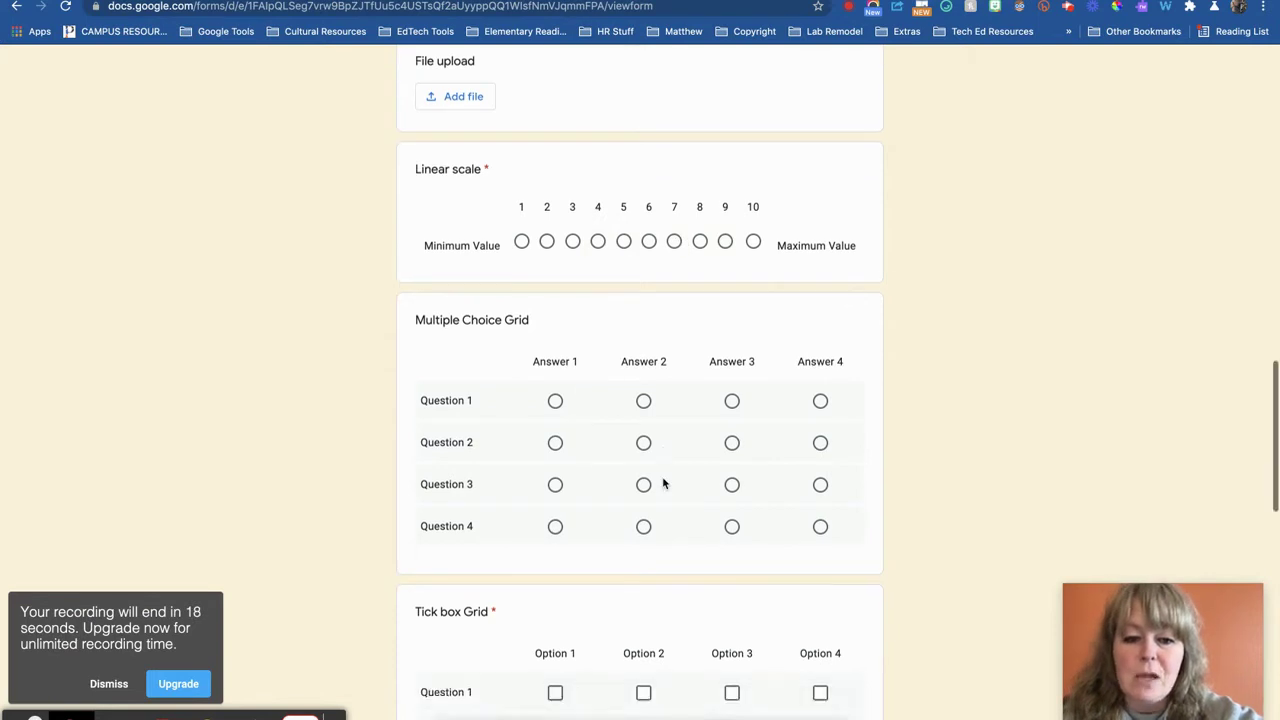
scroll(663, 484, "down", 4)
scroll(663, 483, "down", 1)
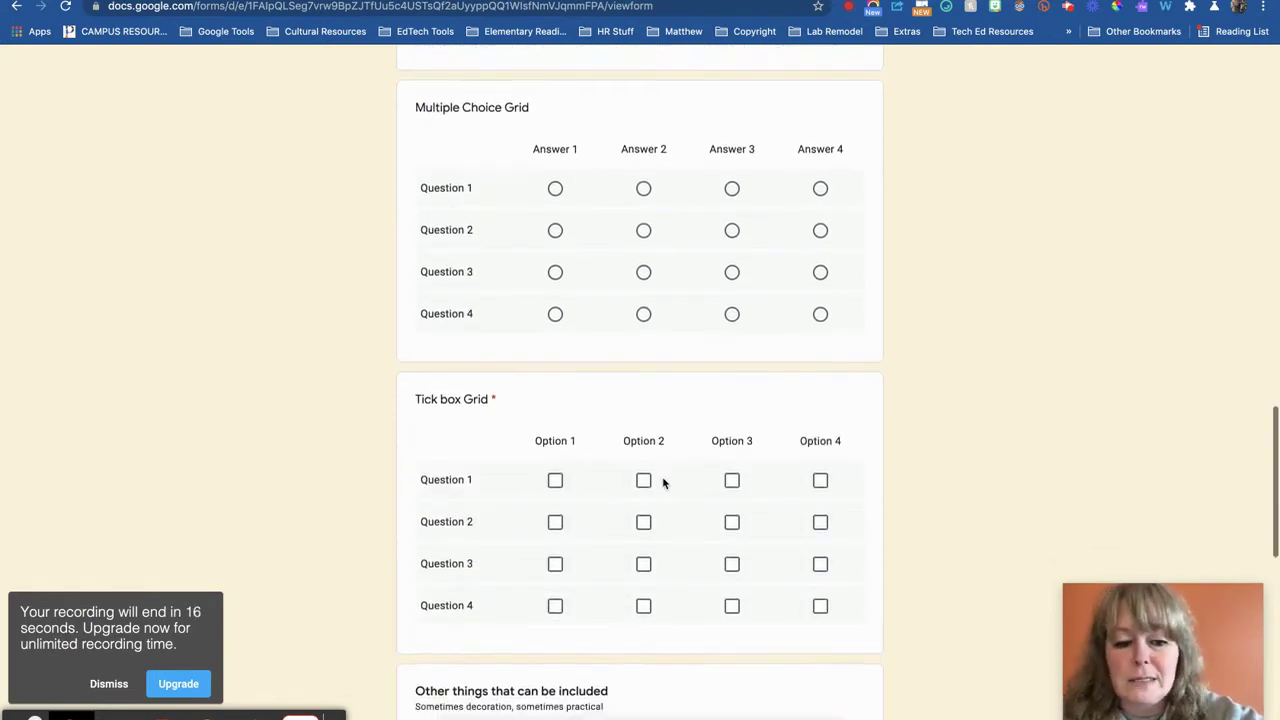
scroll(662, 483, "down", 3)
scroll(662, 483, "up", 2)
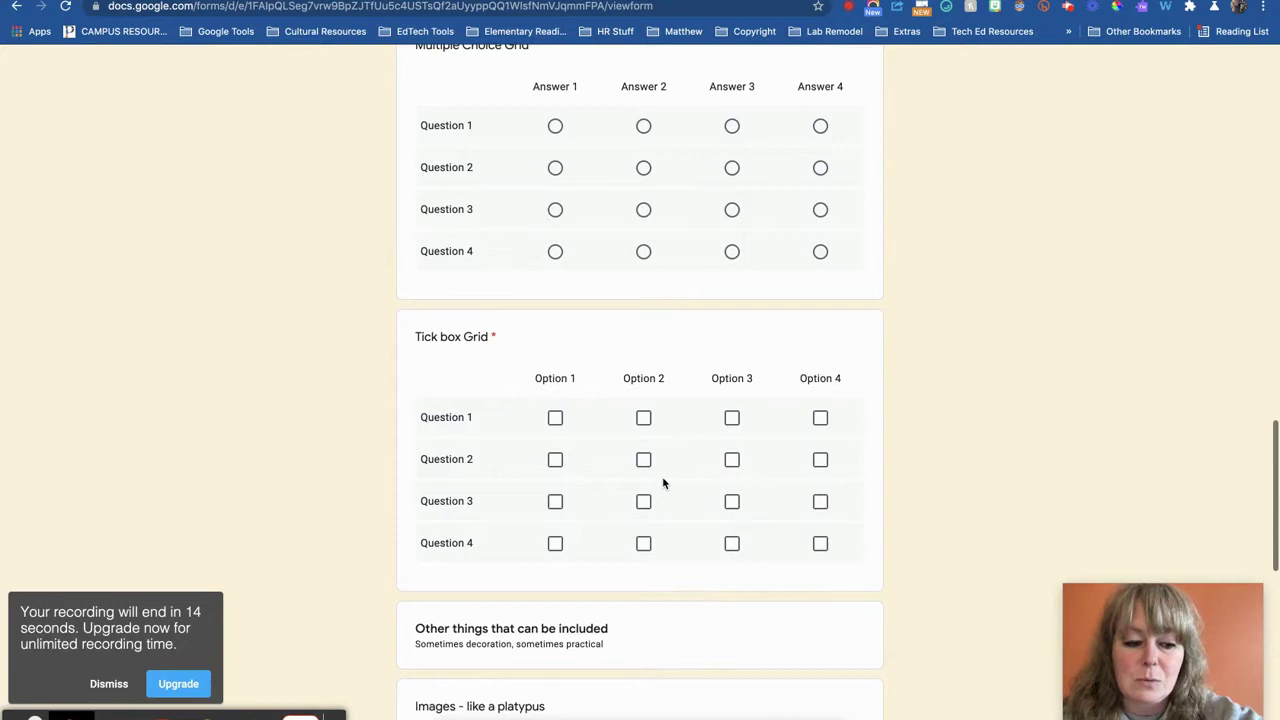
scroll(662, 483, "down", 10)
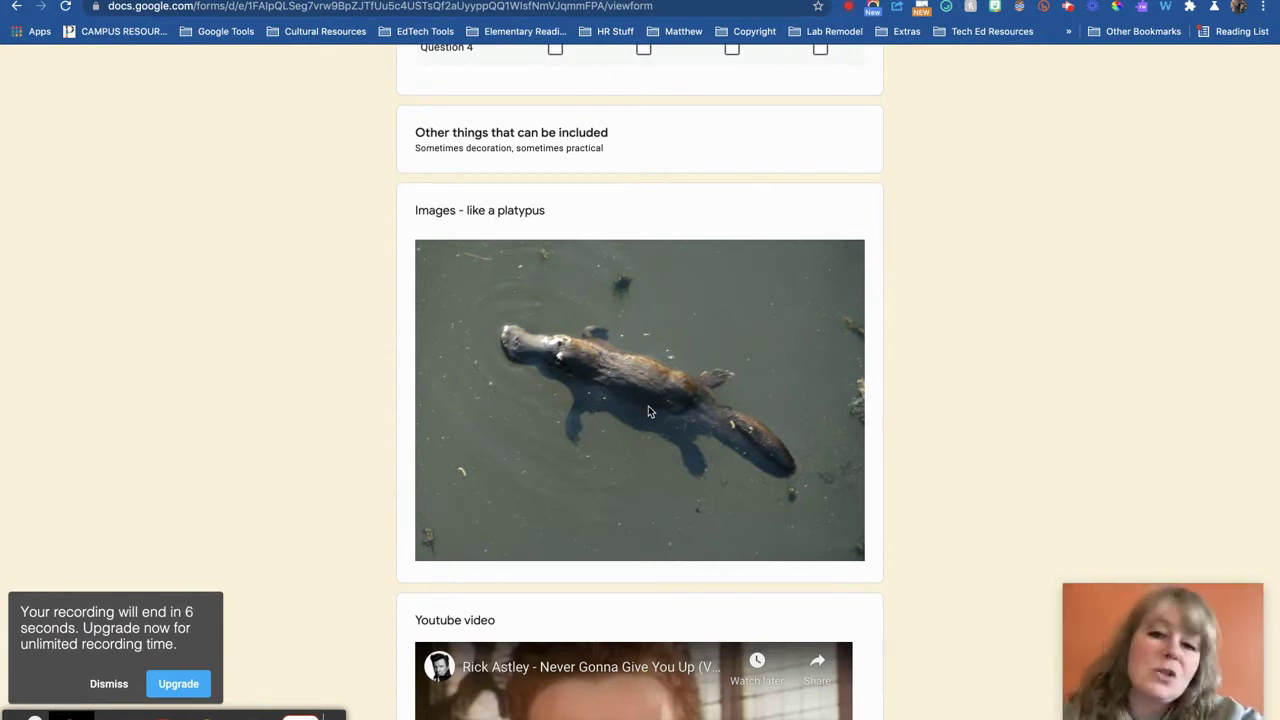
scroll(662, 466, "down", 4)
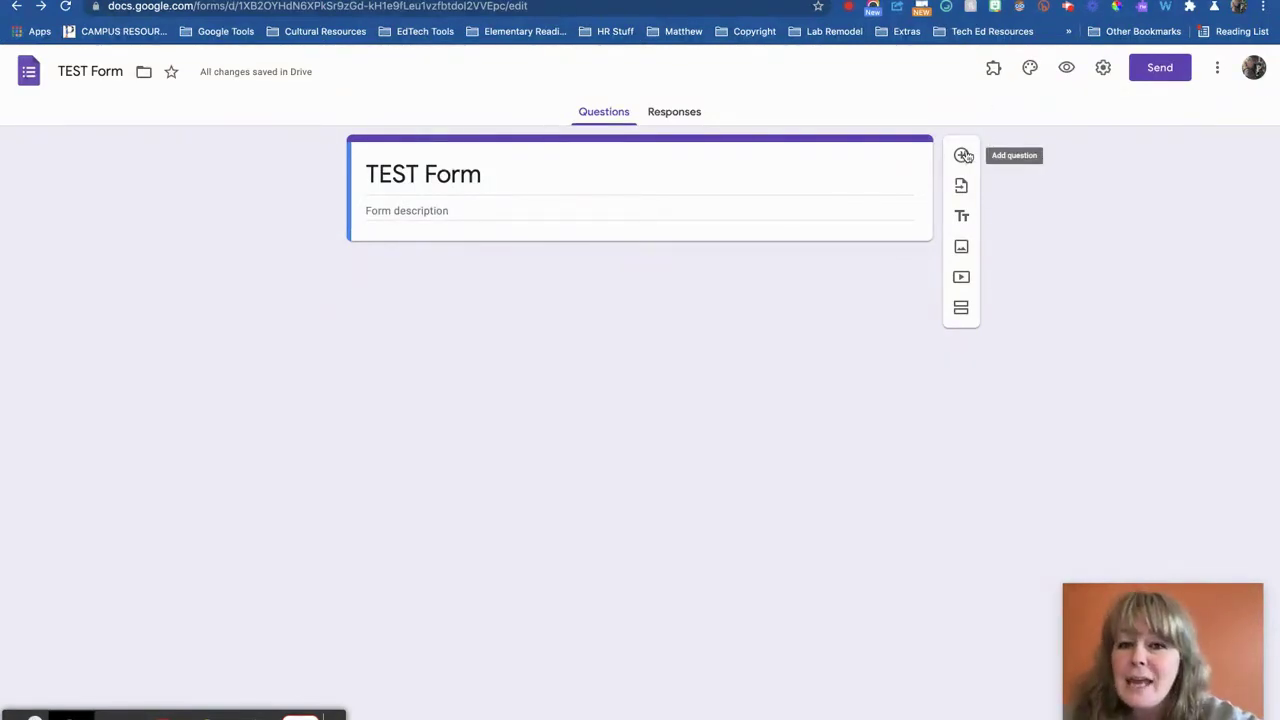
Add a short-answer question 'What is your first name?'
left_click(964, 156)
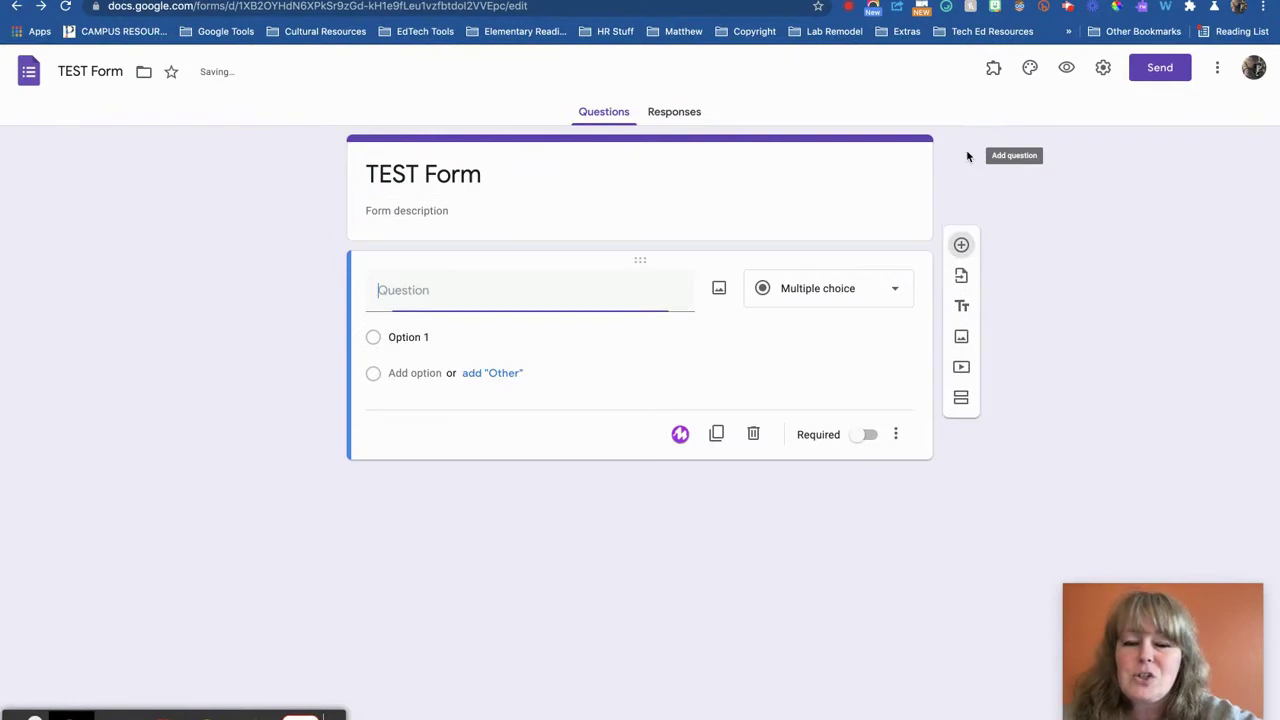
left_click(820, 292)
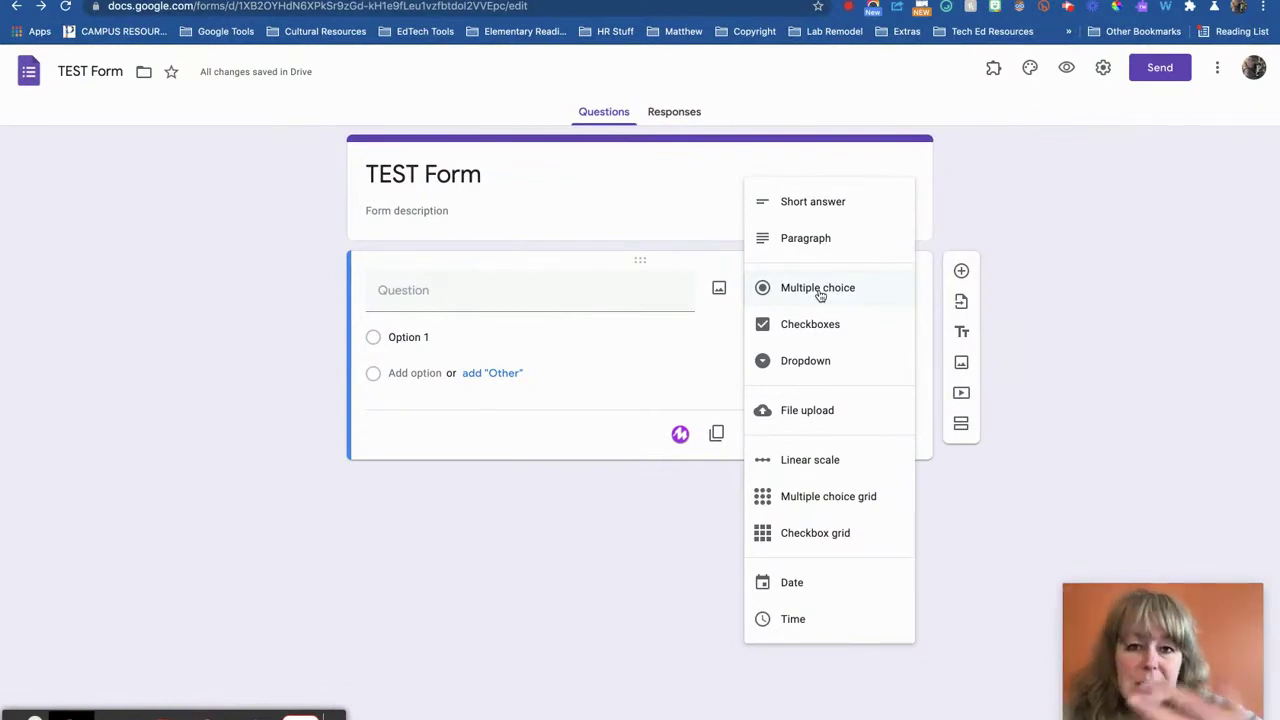
left_click(817, 206)
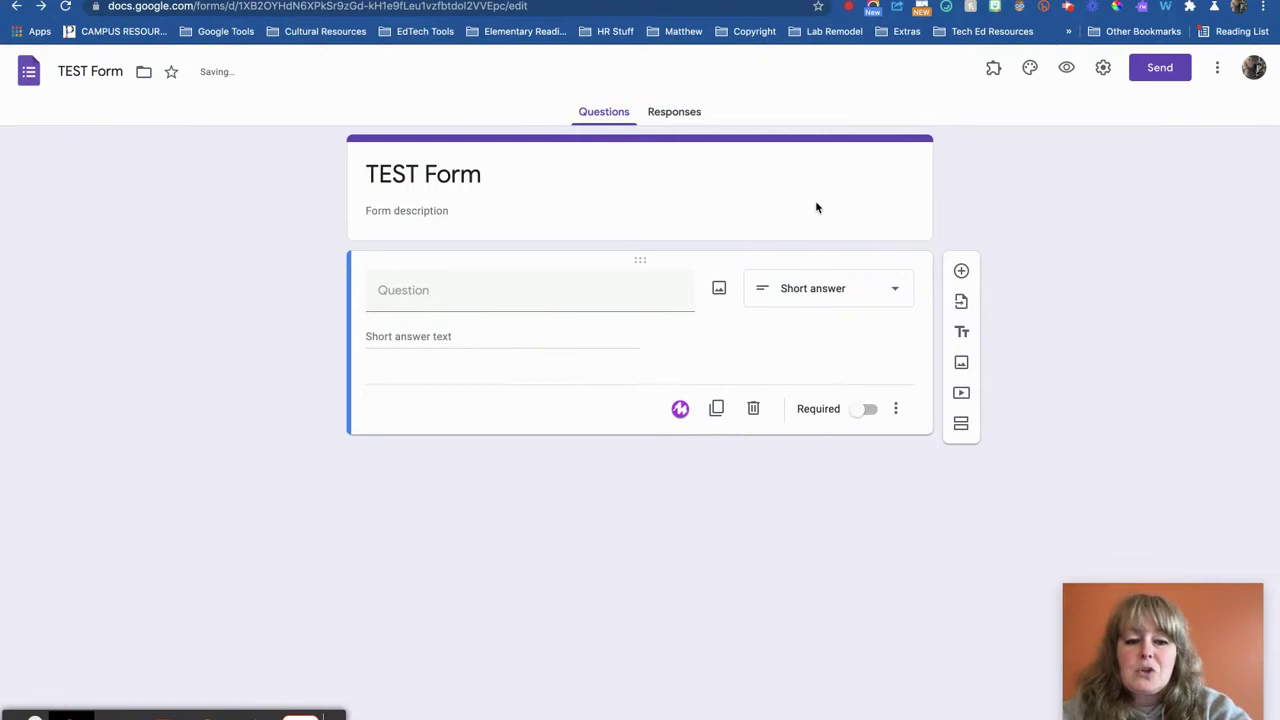
left_click(547, 293)
type("What is your first name?")
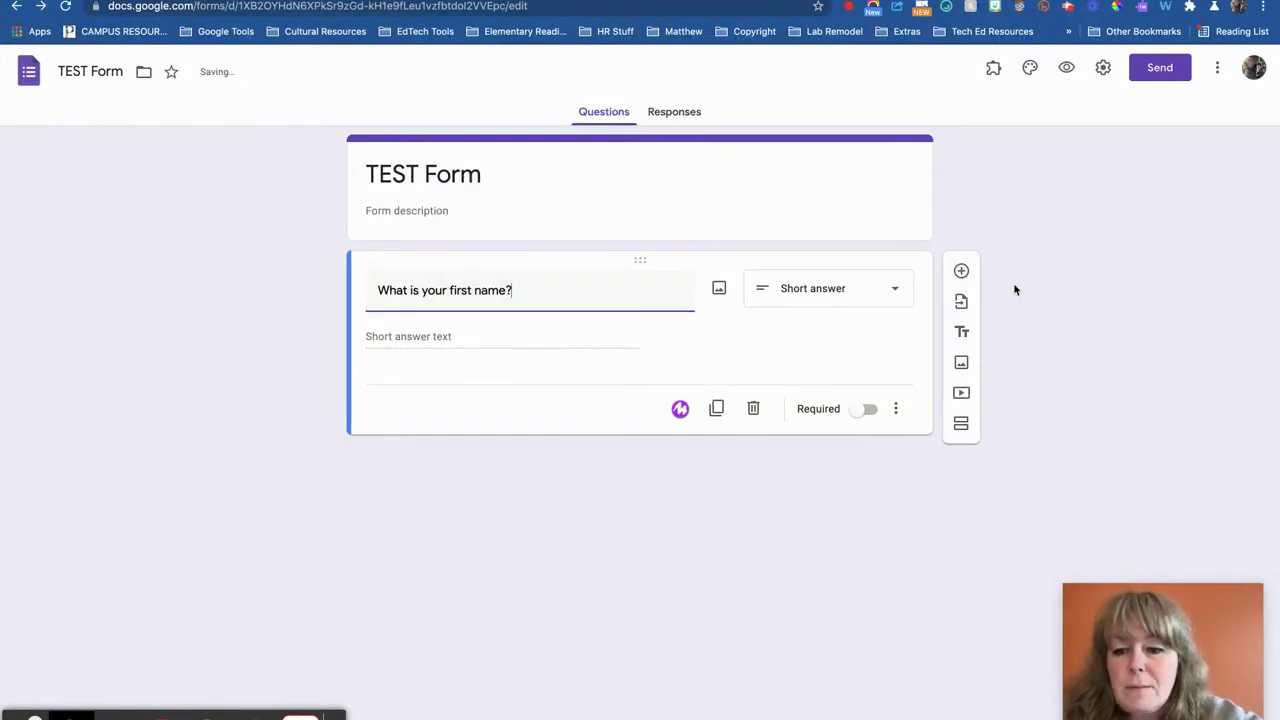
Add a second question, 'What is your lant name?', below the first
left_click(961, 271)
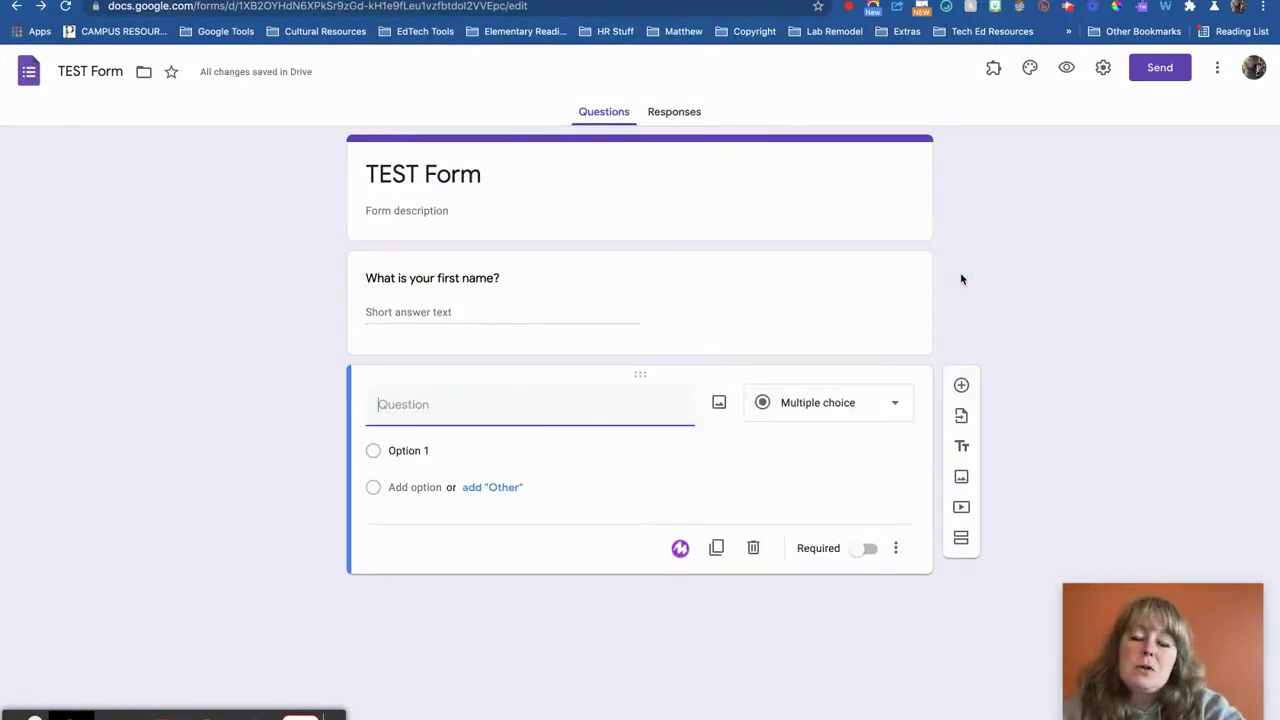
left_click(532, 410)
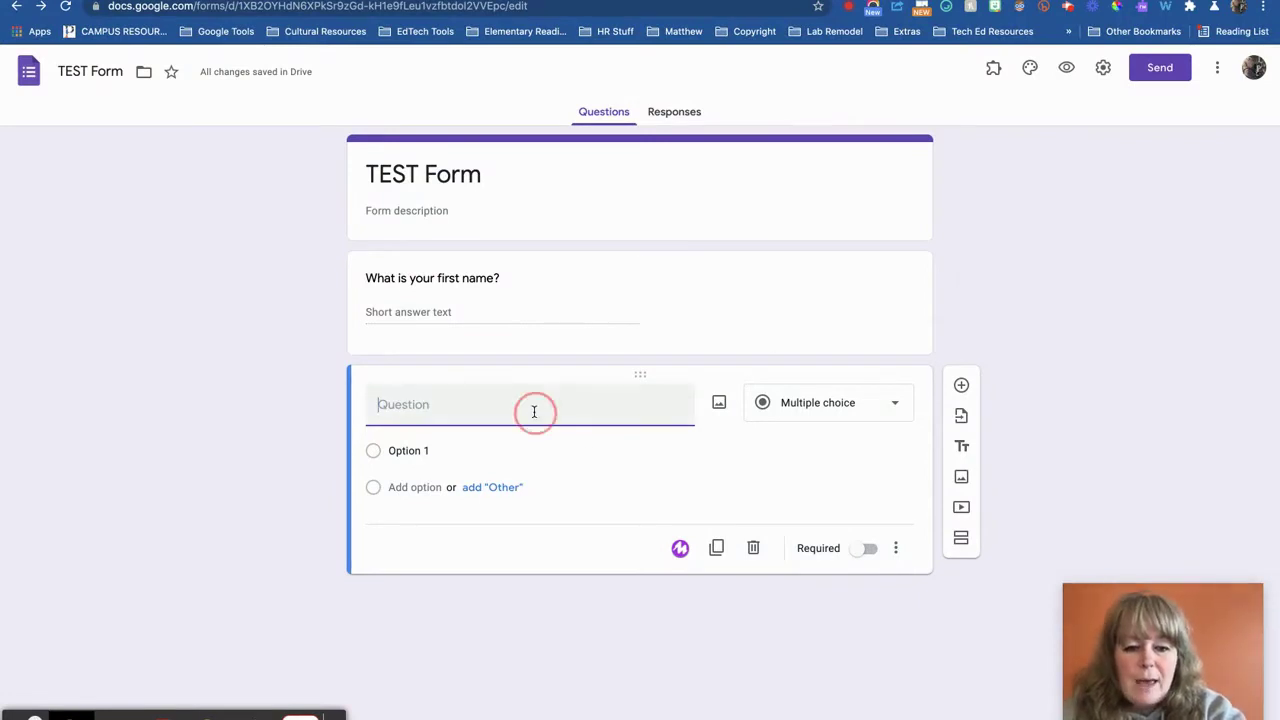
type("What is your la")
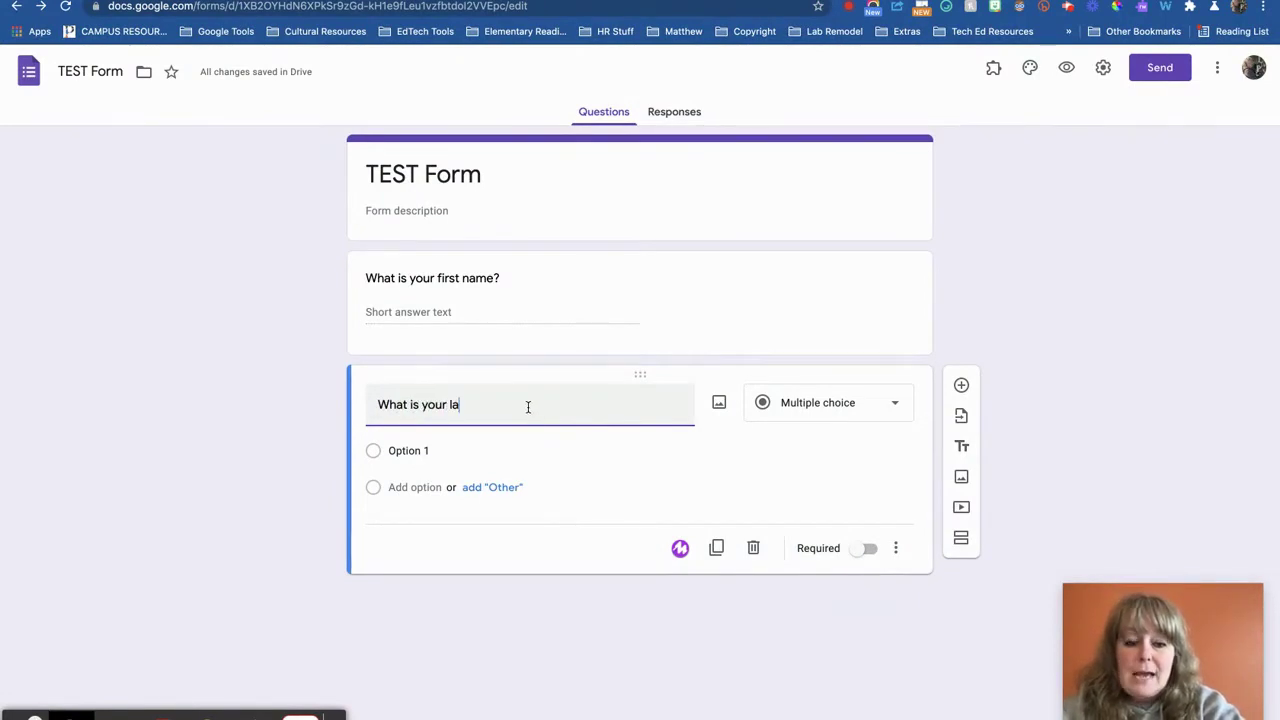
type("nt name?")
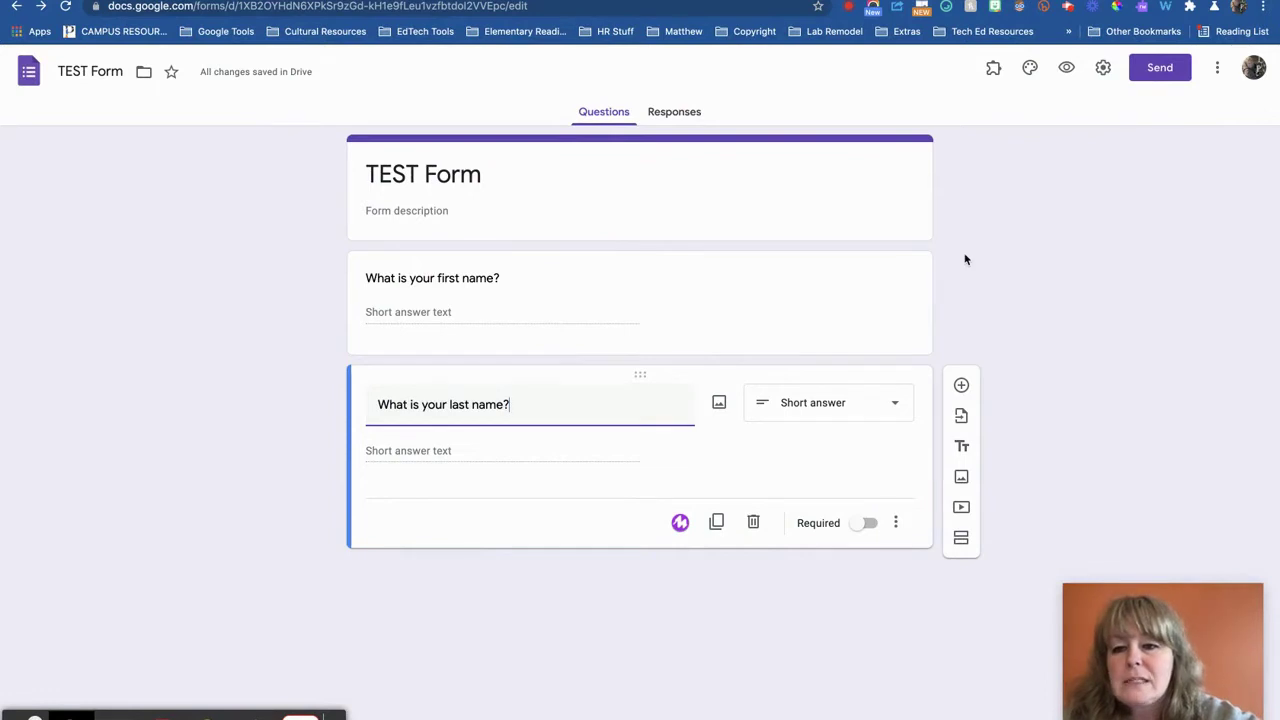
left_click(1104, 70)
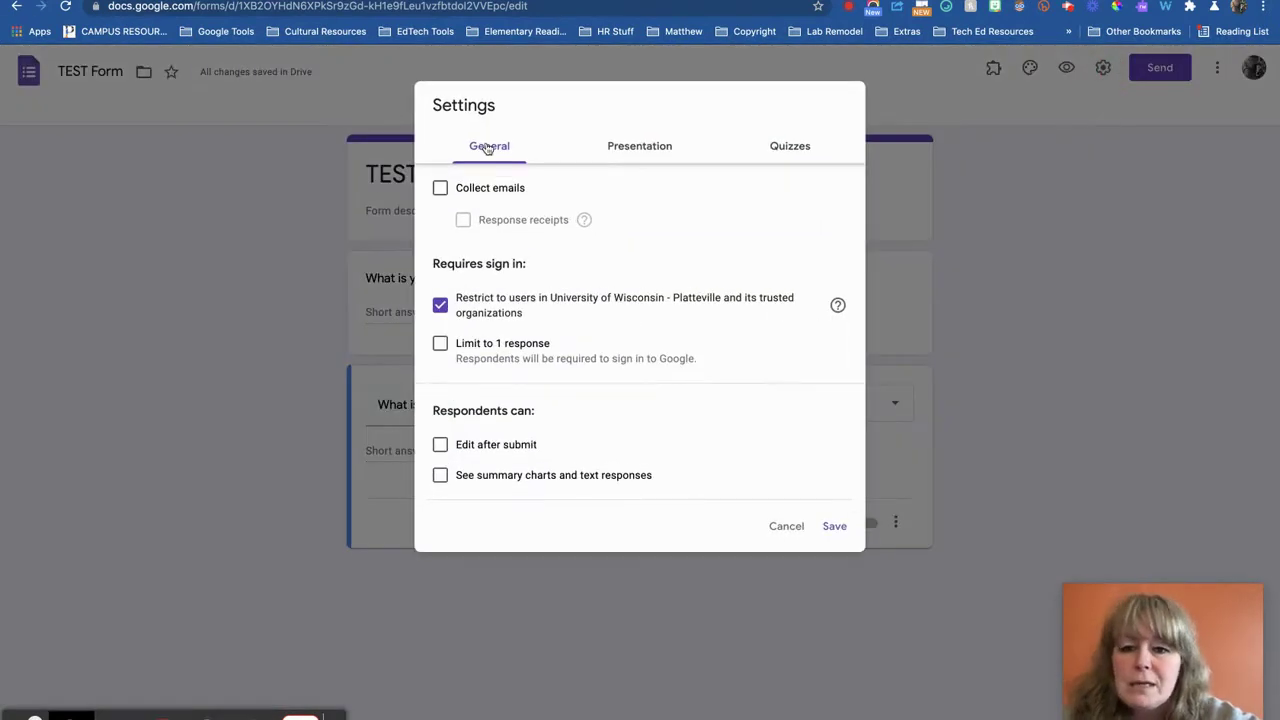
Turn on Collect emails in the General settings and save
left_click(440, 190)
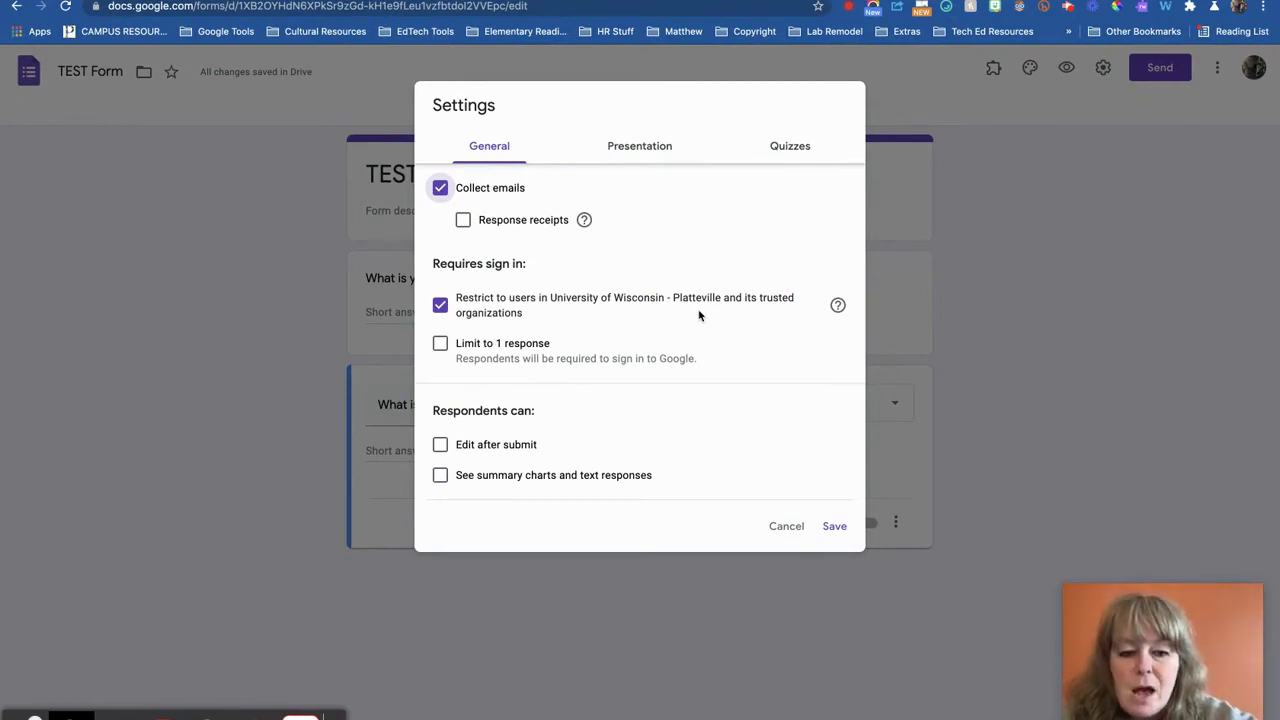
left_click(833, 527)
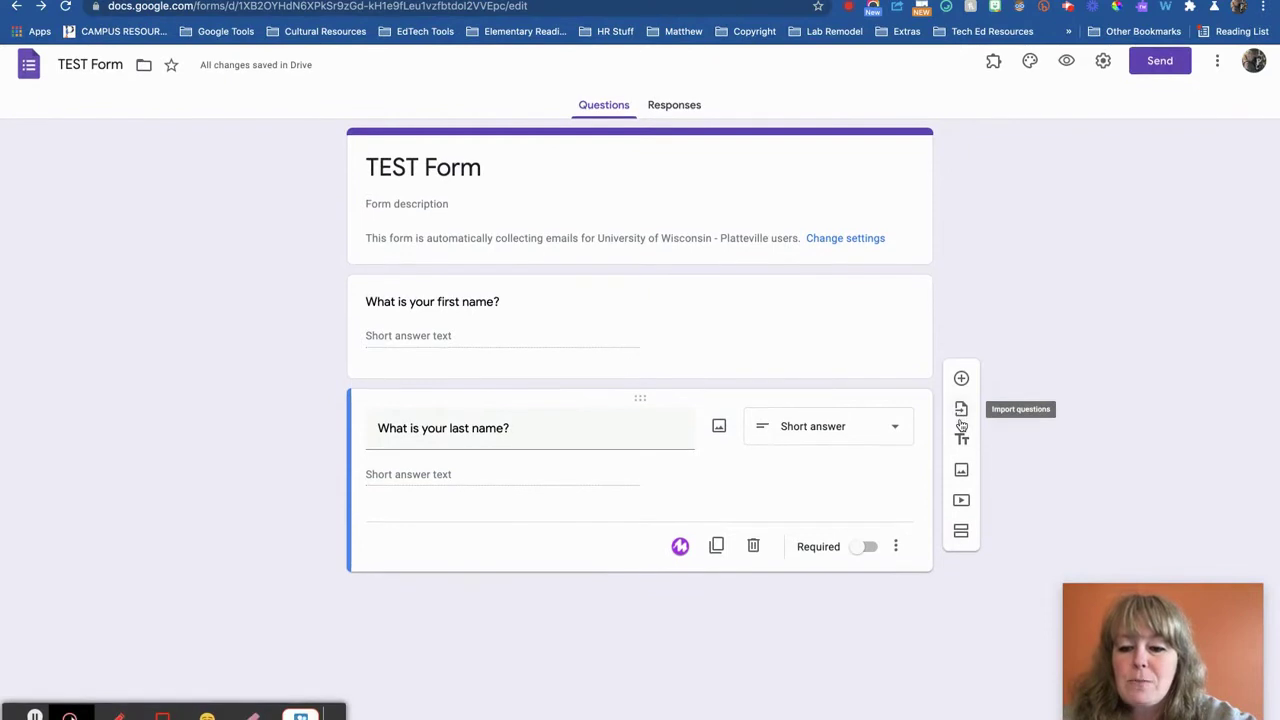
Add a new question below last name, discarding a first empty attempt
left_click(962, 386)
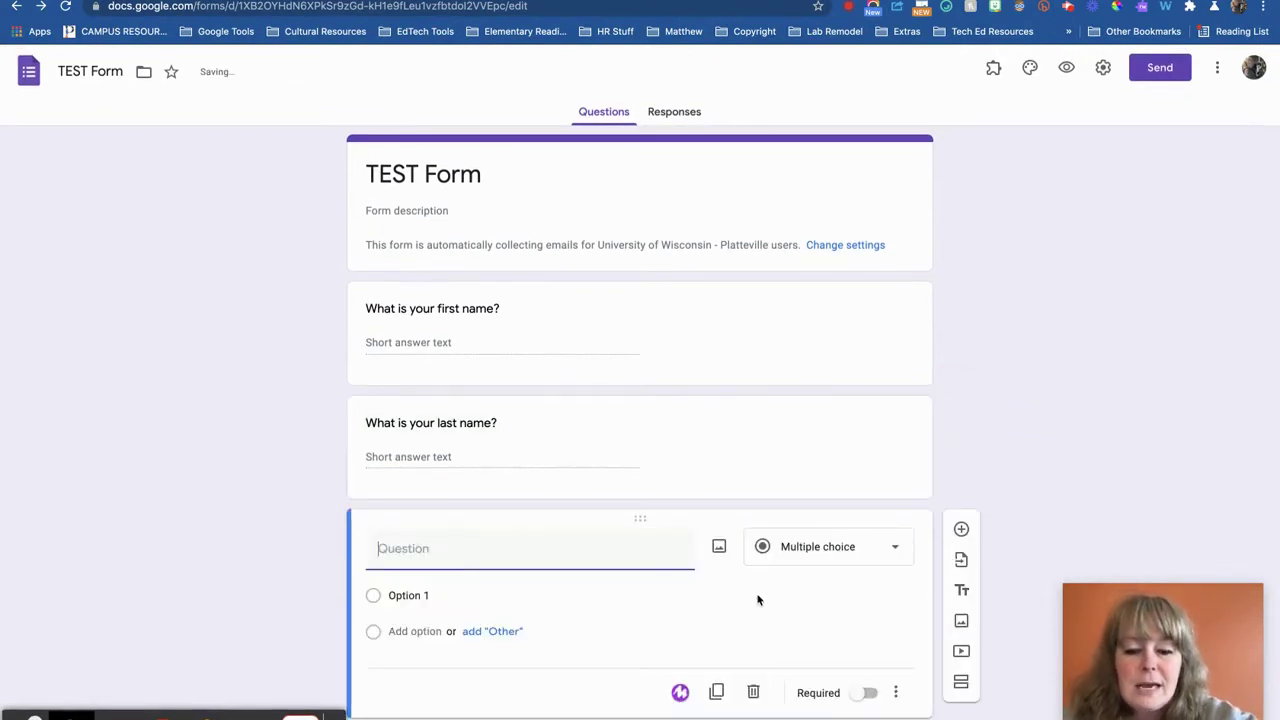
left_click(805, 548)
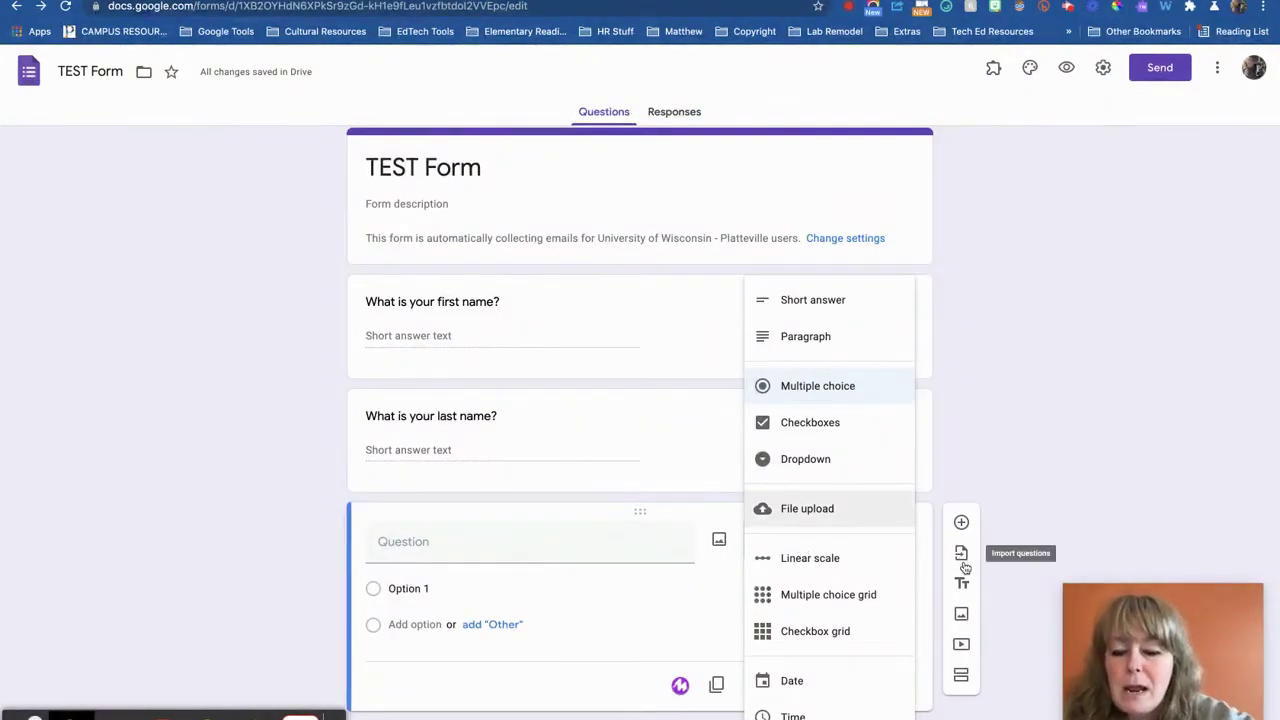
left_click(1040, 414)
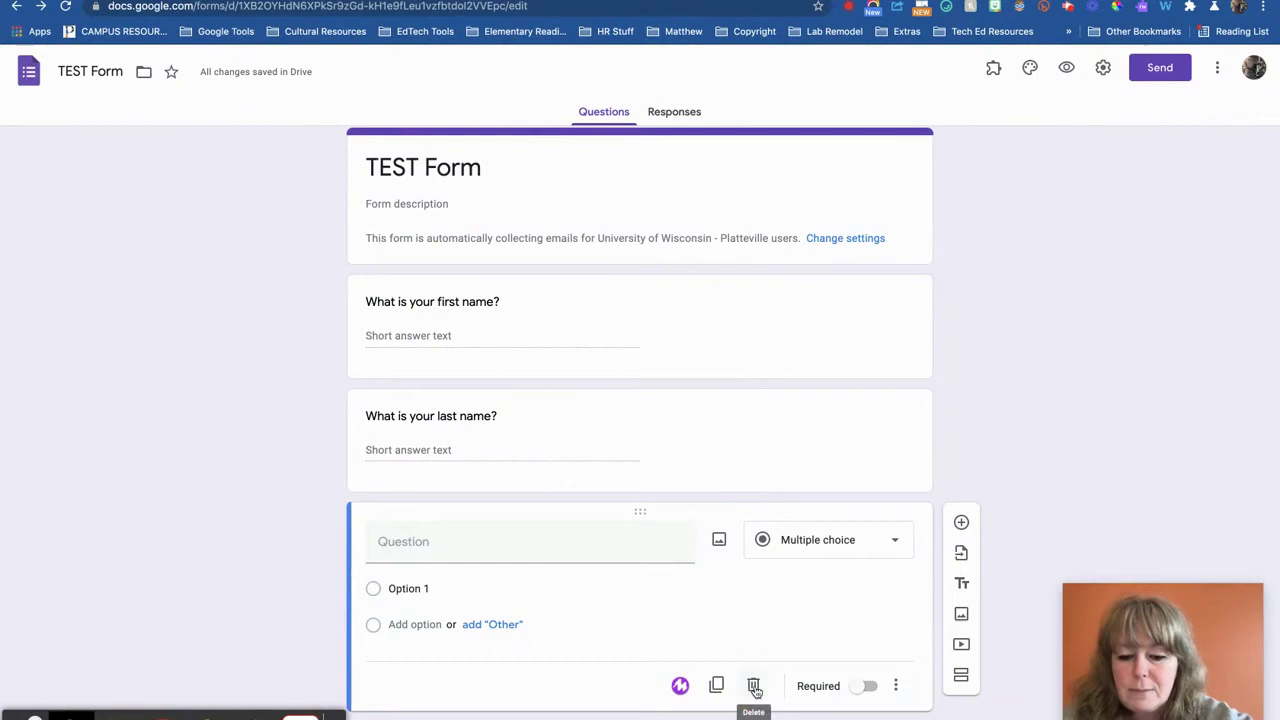
left_click(753, 685)
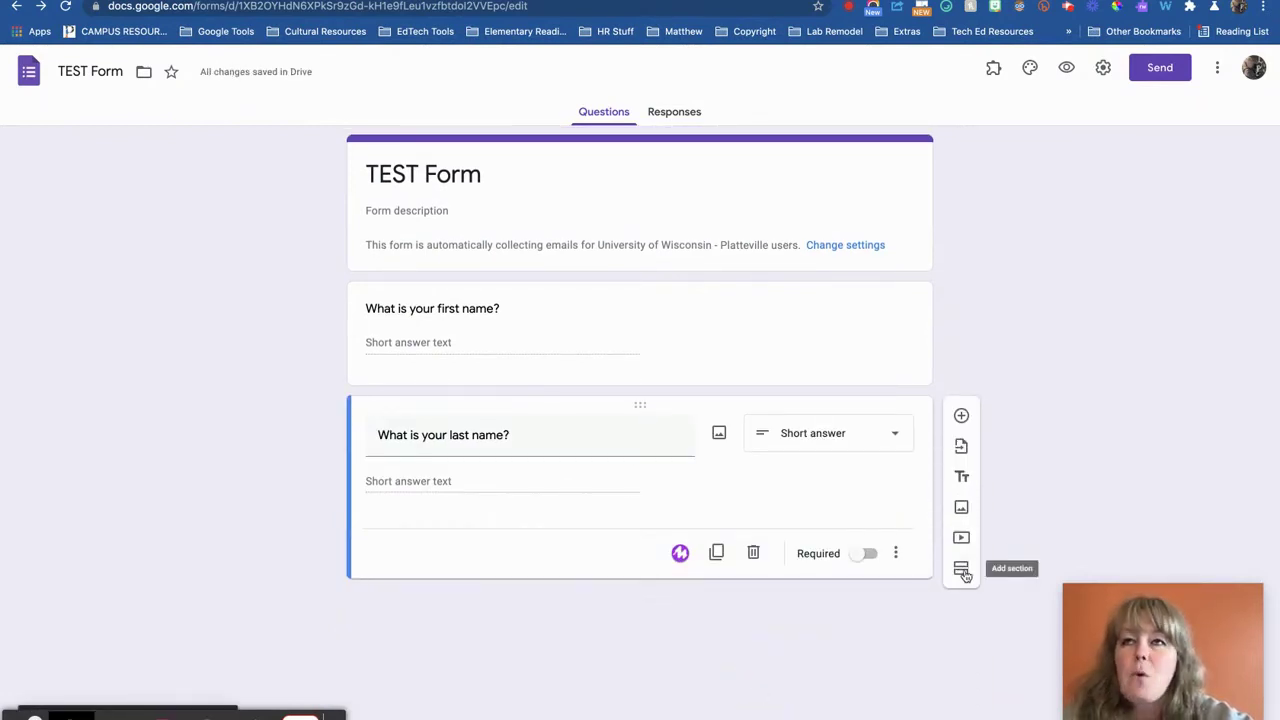
left_click(961, 416)
left_click(786, 550)
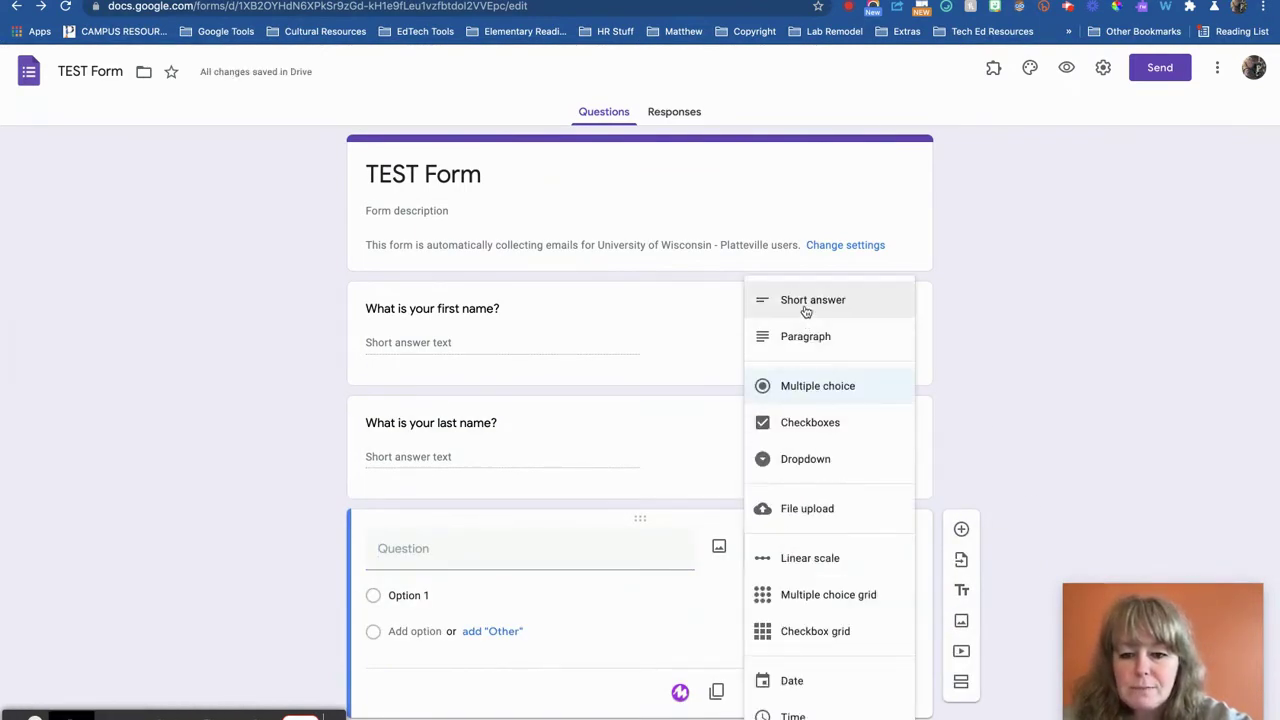
Make the third question a short answer reading 'What is the the password for this quiz?'
left_click(806, 311)
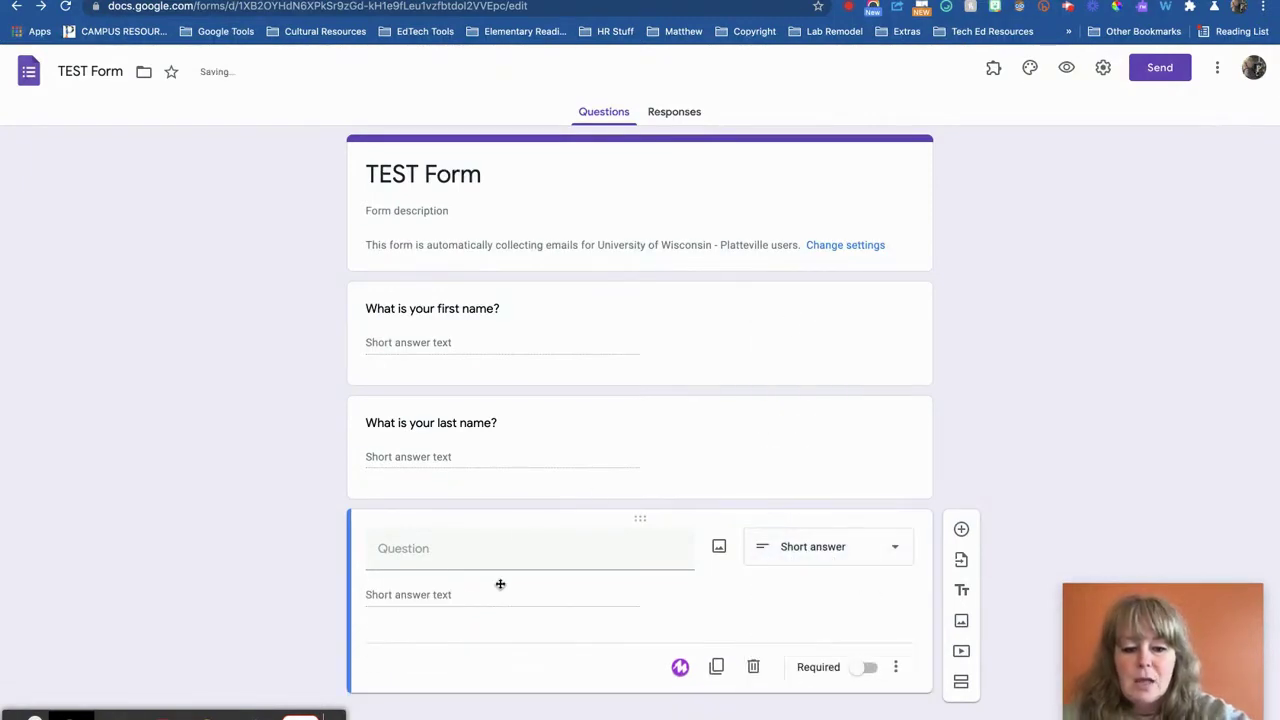
left_click(453, 559)
type("What is the the pa")
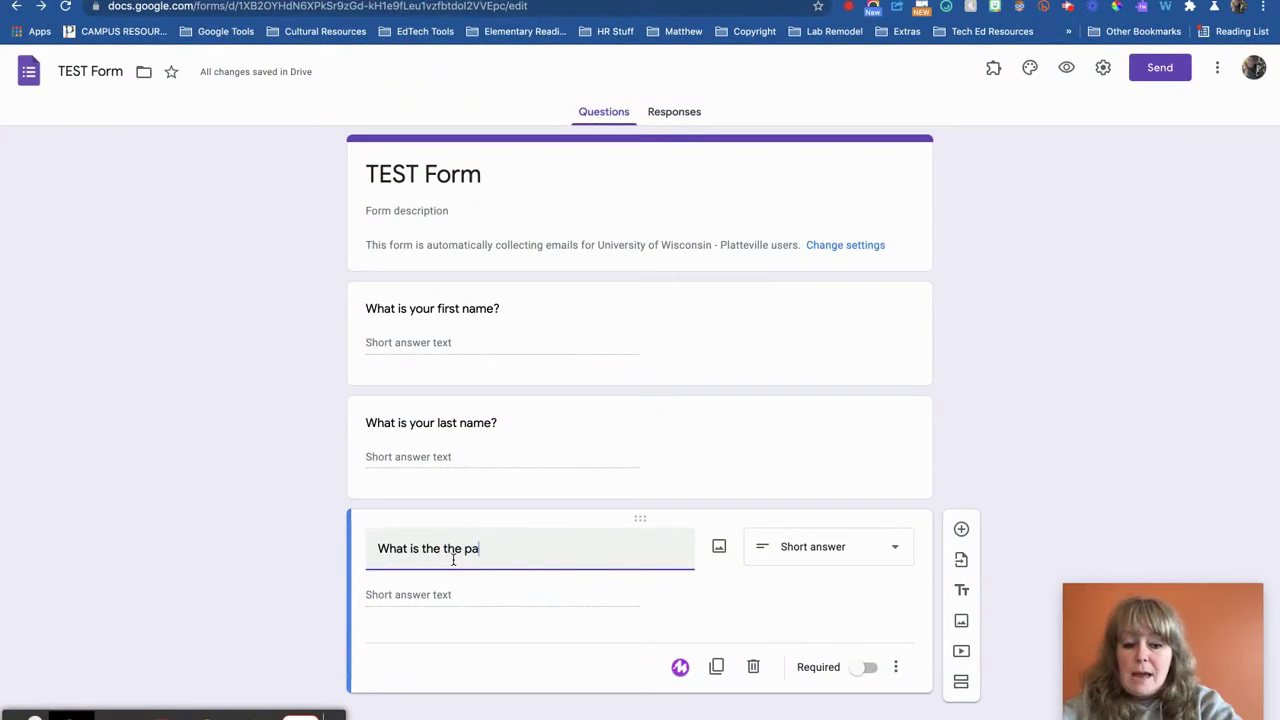
type("ssword for this quiz?")
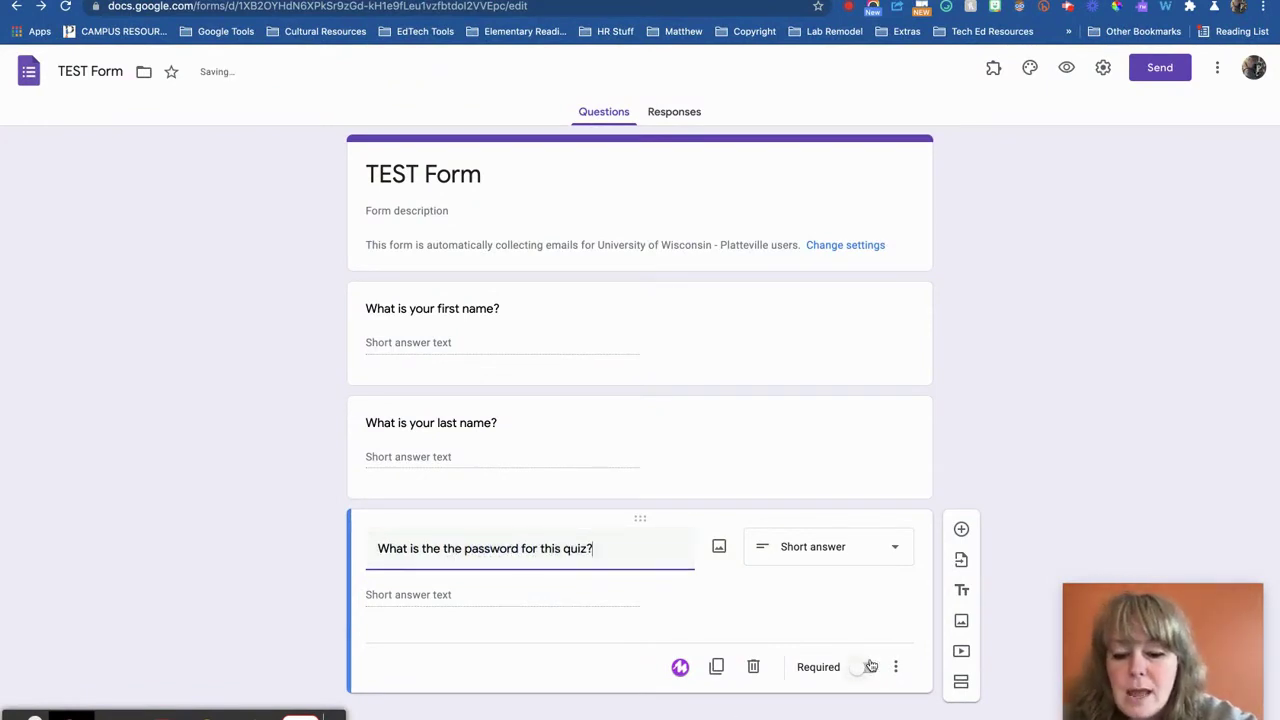
left_click(900, 668)
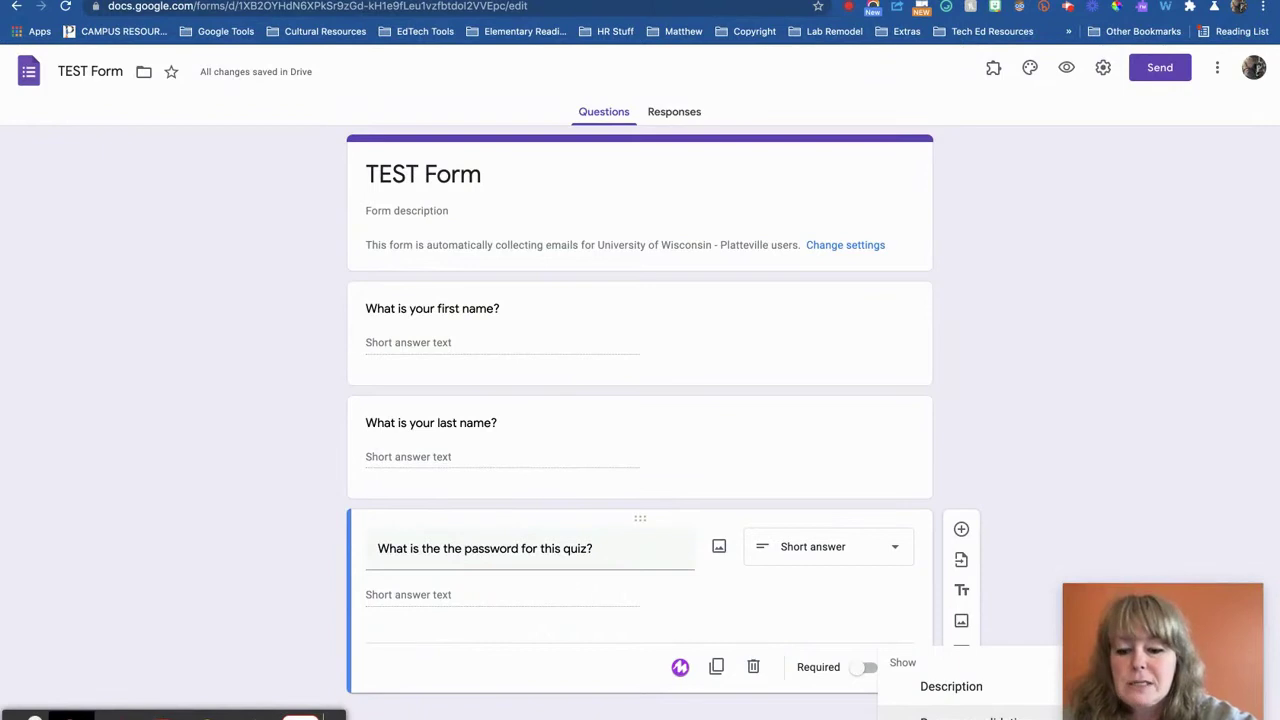
Require the password question, validating Number equal to the pass code with 'Ask your teacher for the pass code.'
left_click(968, 717)
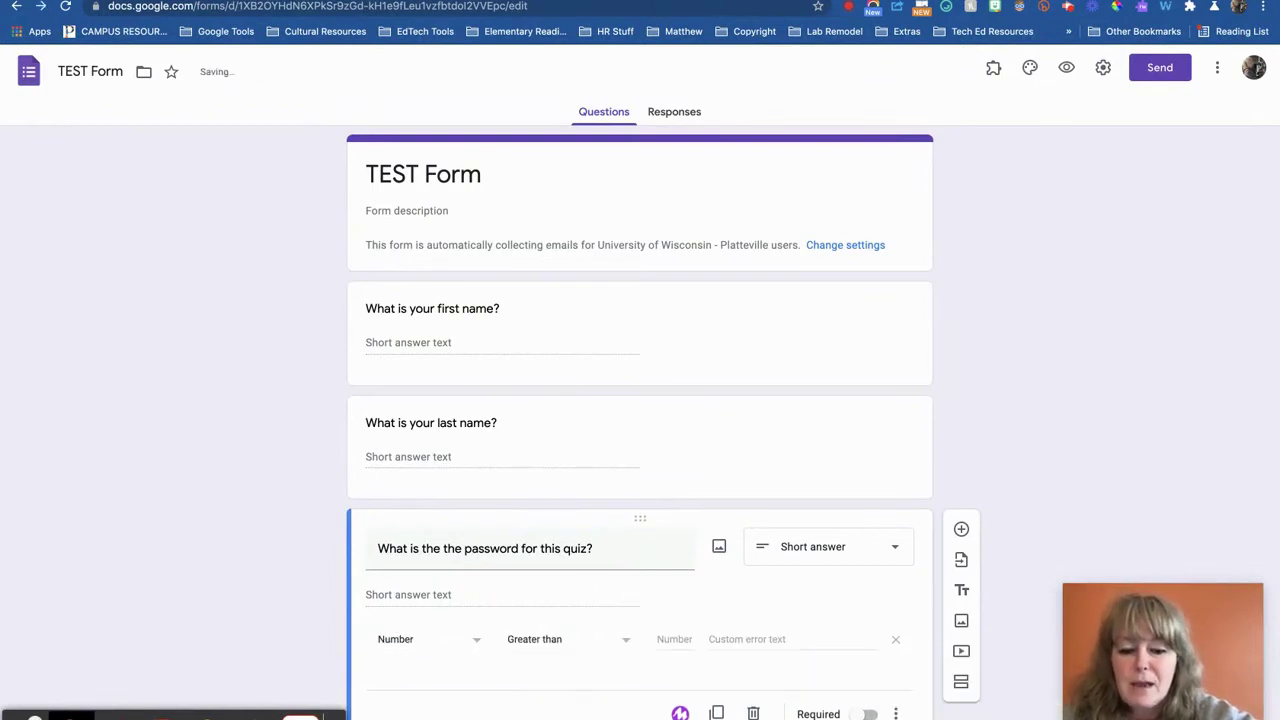
left_click(432, 645)
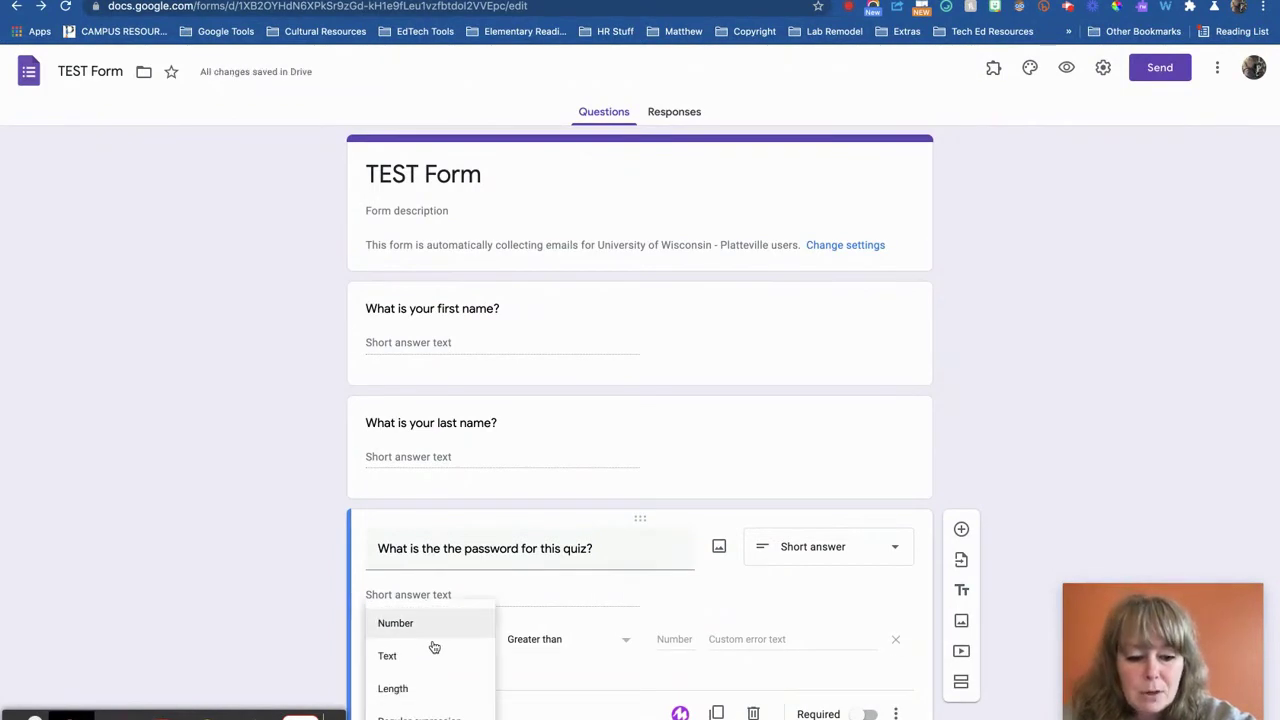
left_click(550, 641)
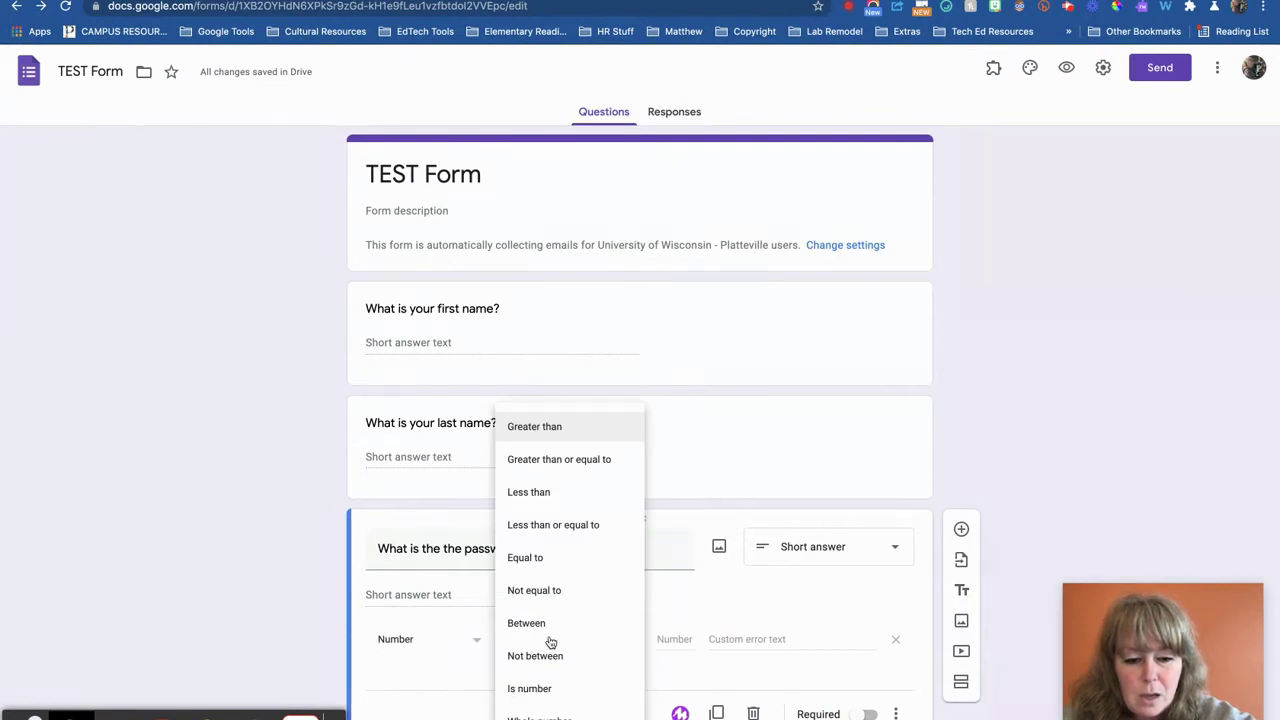
left_click(551, 560)
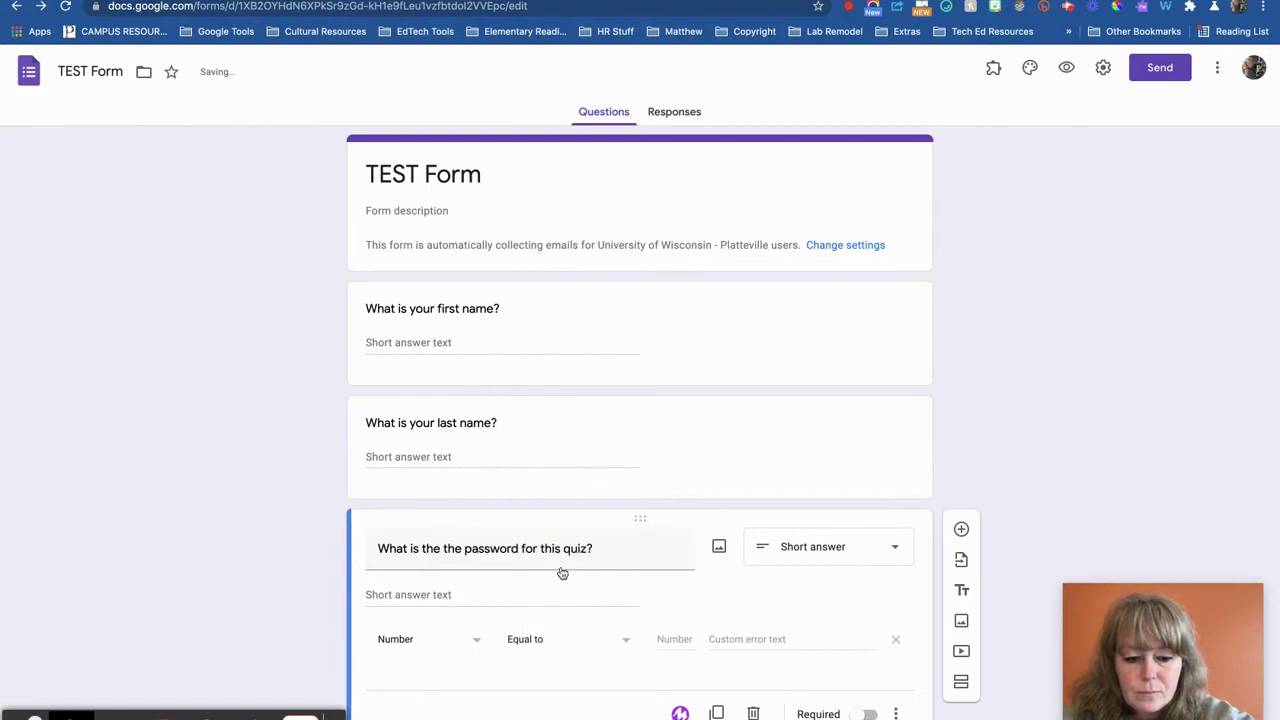
left_click(662, 638)
type("12345")
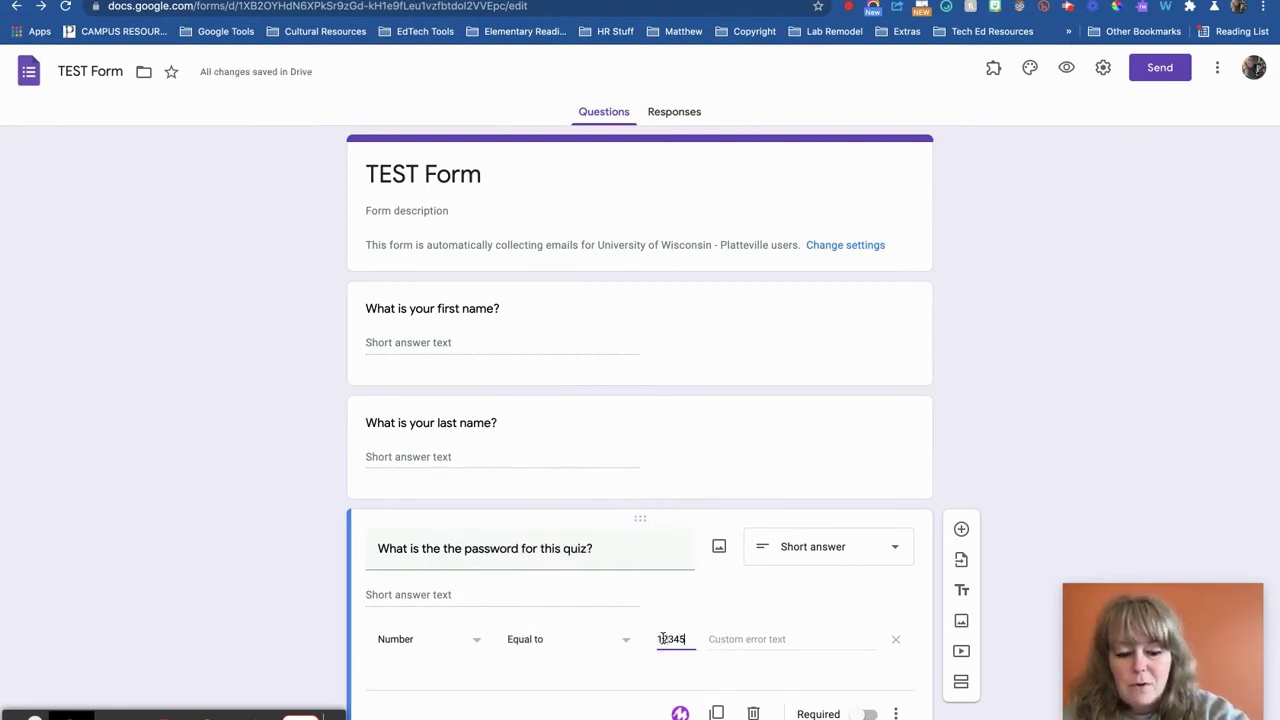
left_click(715, 634)
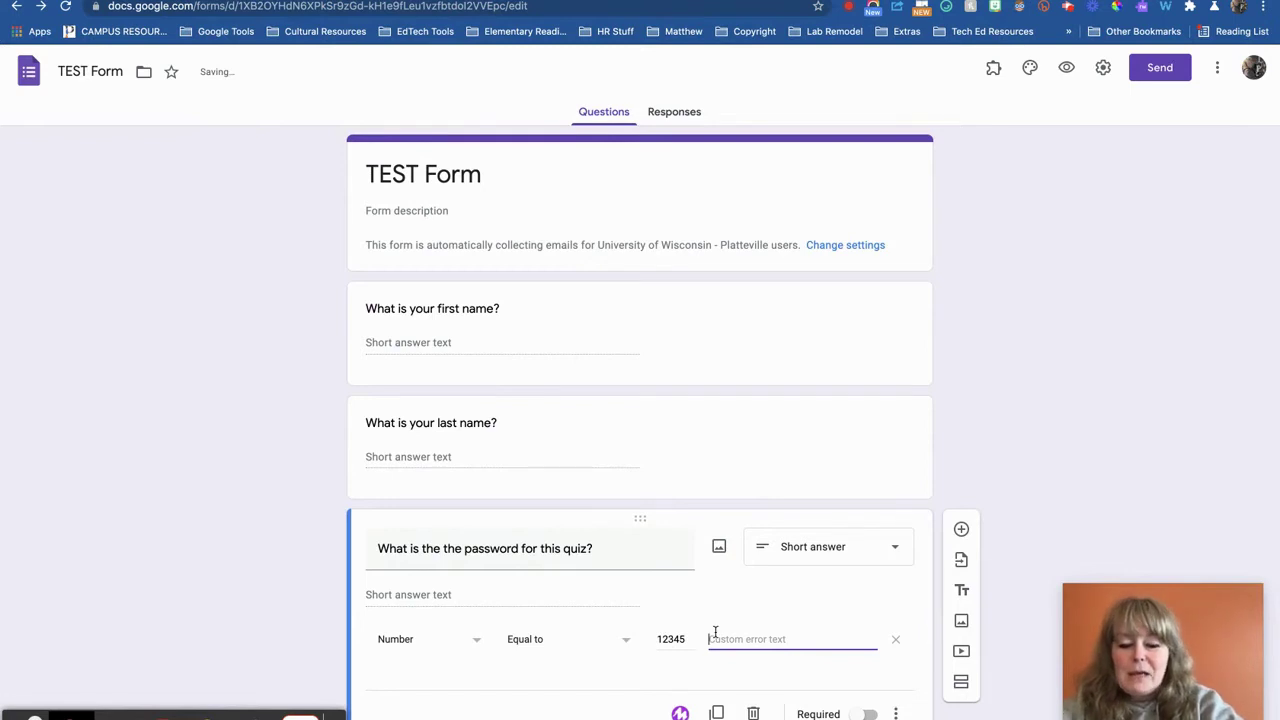
type("Ask")
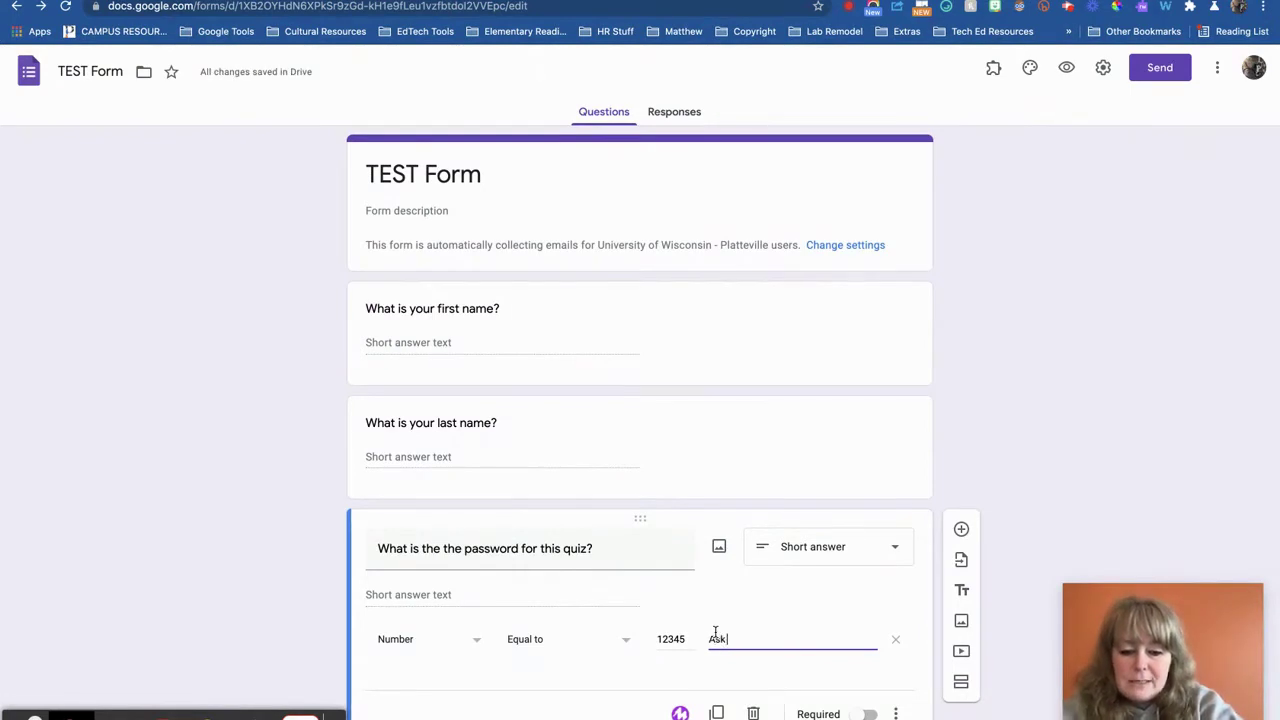
type(" your teacher for hte")
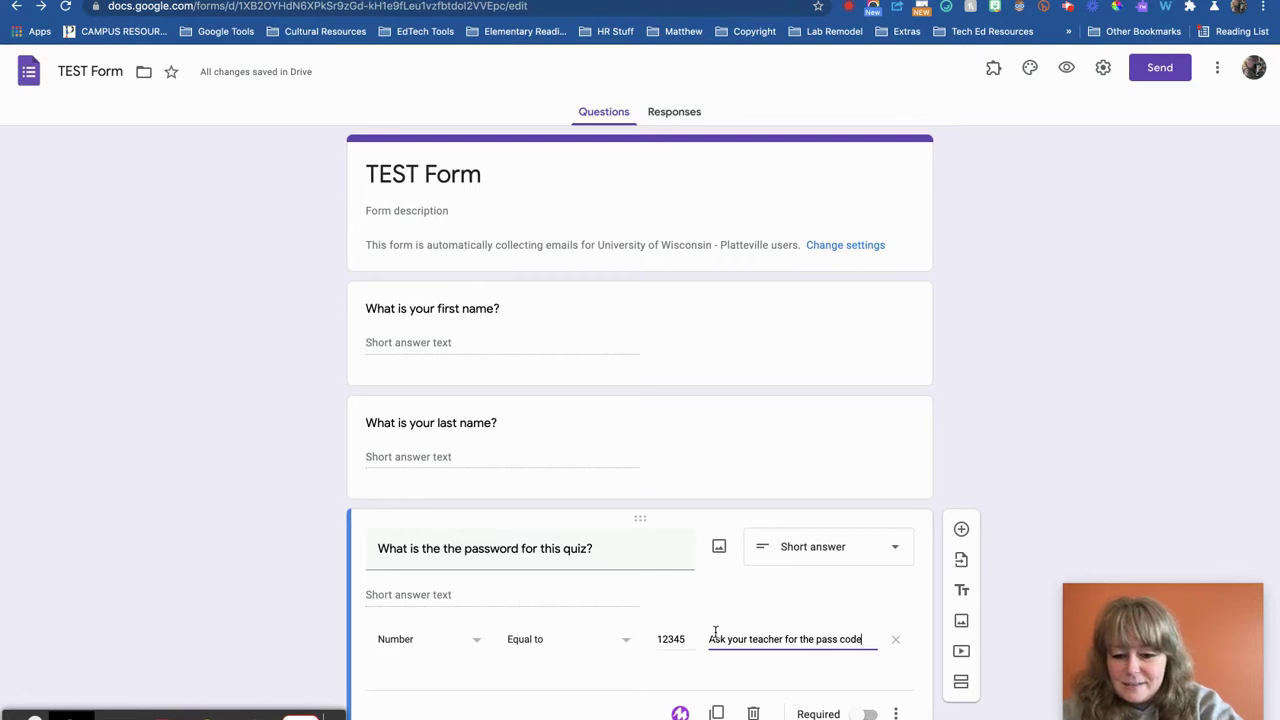
type(".")
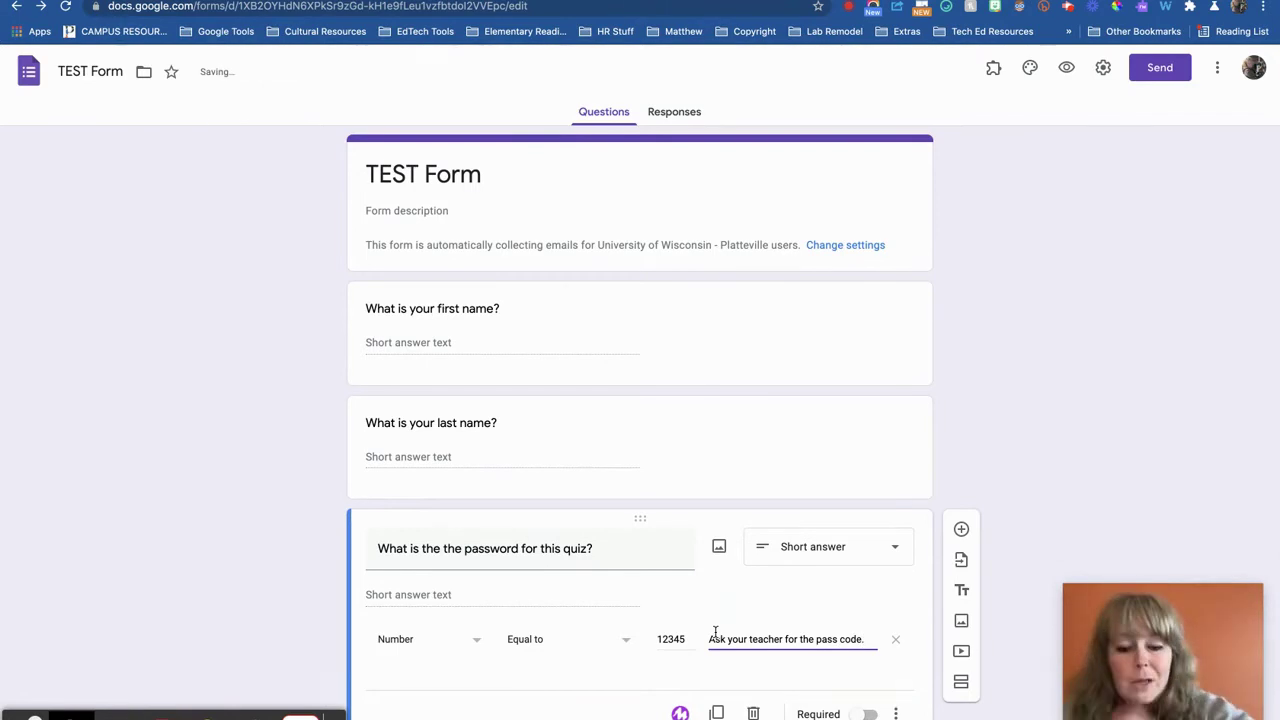
left_click(871, 714)
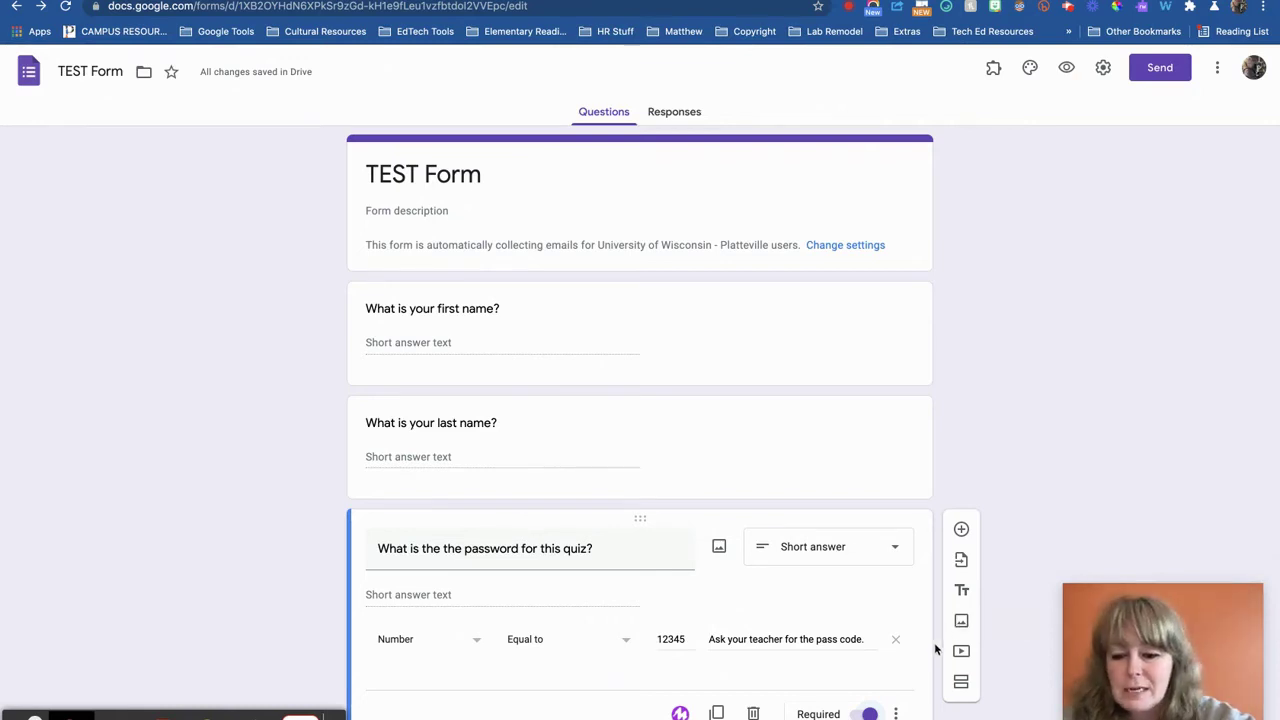
scroll(1019, 683, "down", 1)
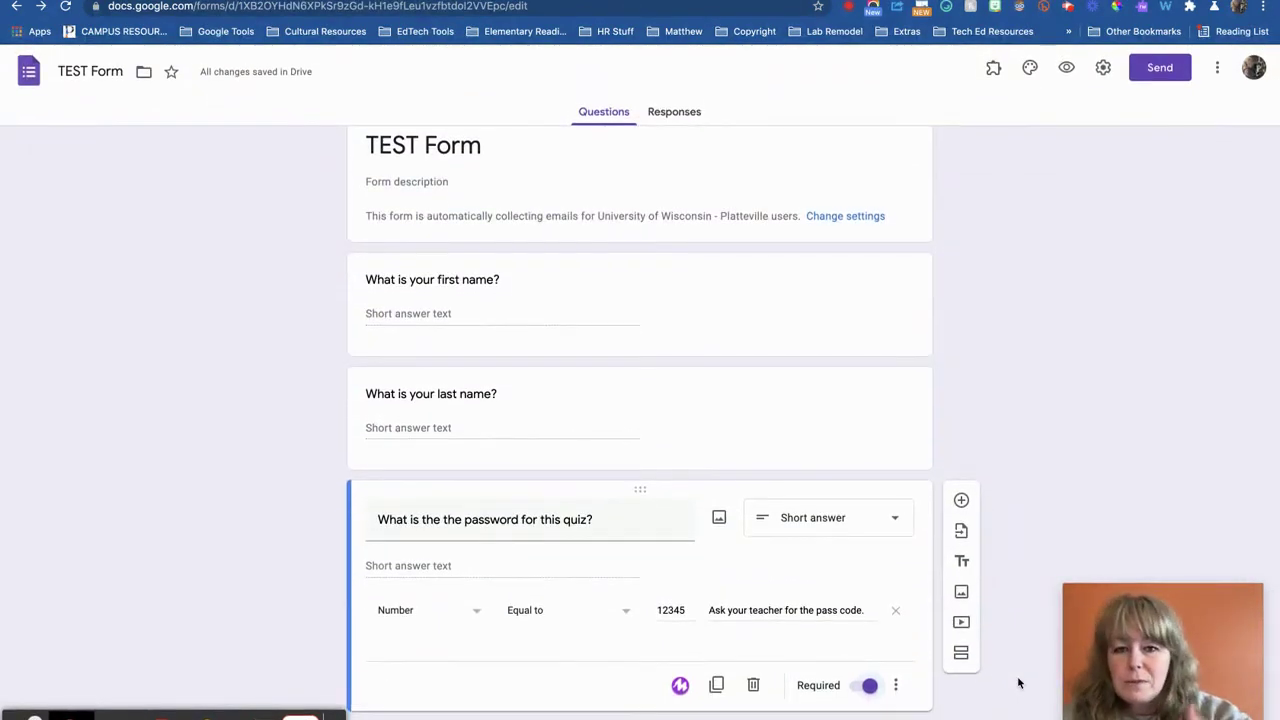
Add three new sections after the password question
left_click(962, 654)
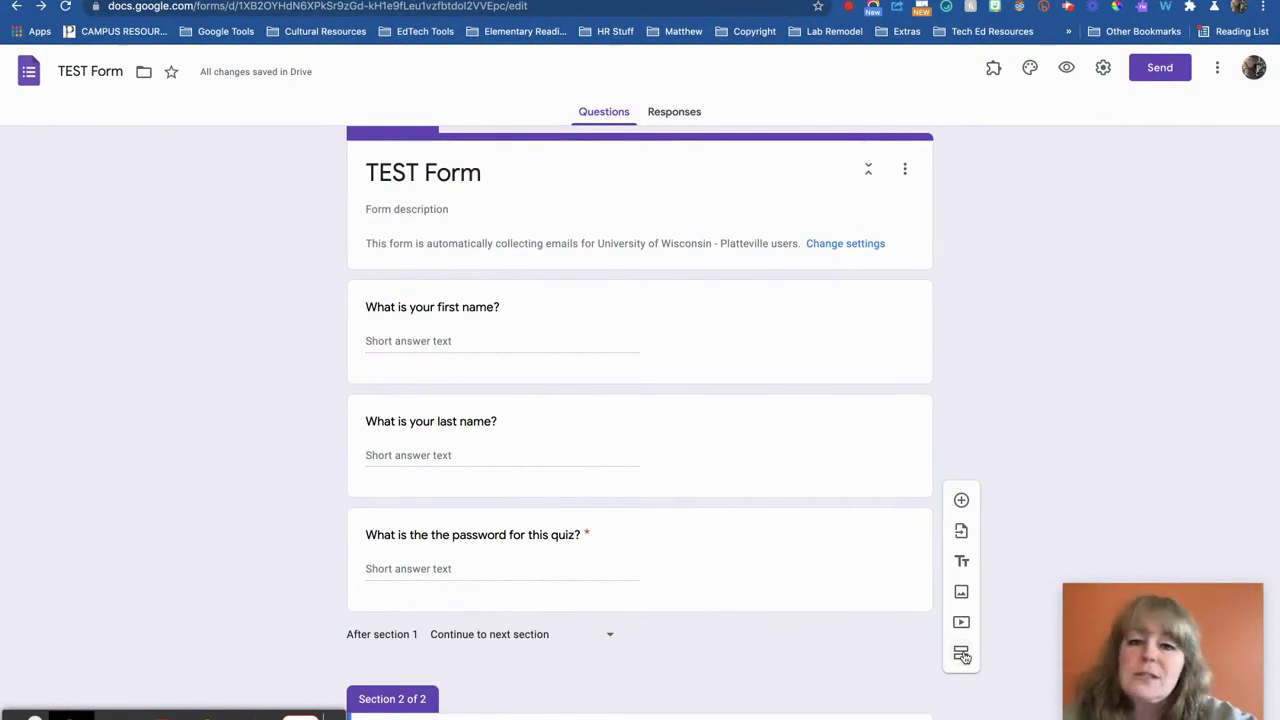
scroll(738, 636, "down", 3)
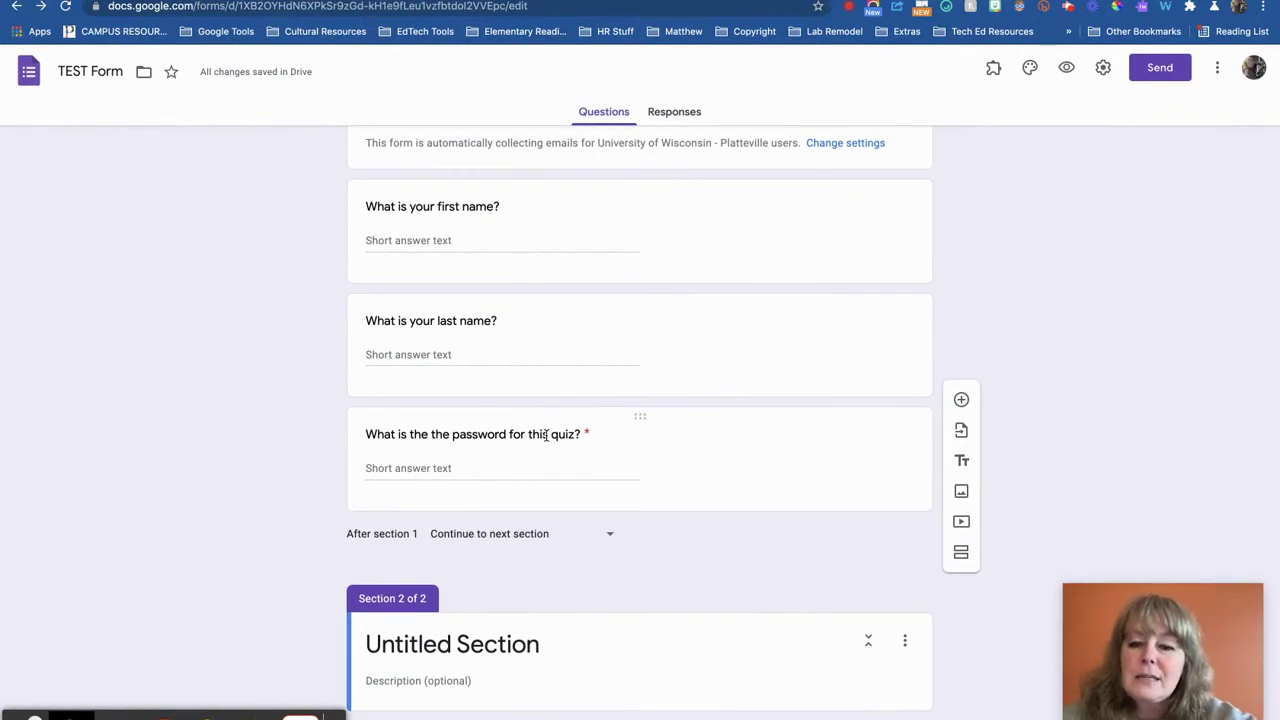
left_click(959, 555)
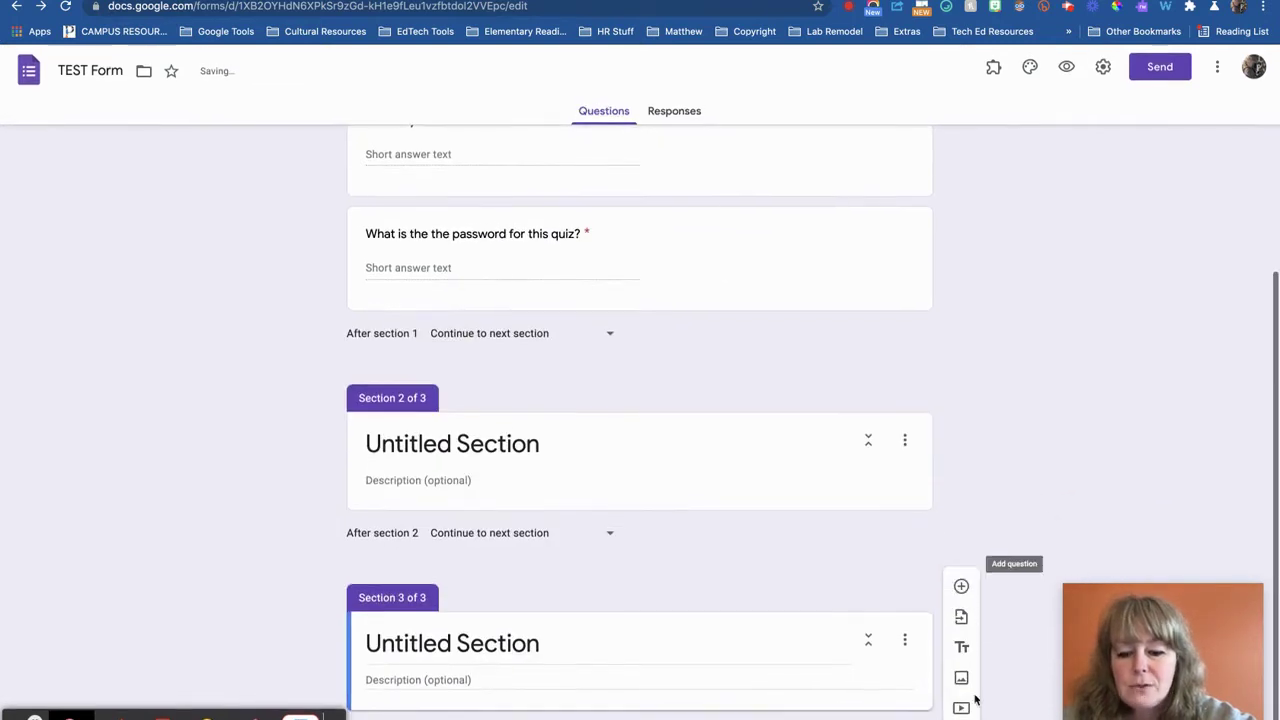
left_click(961, 718)
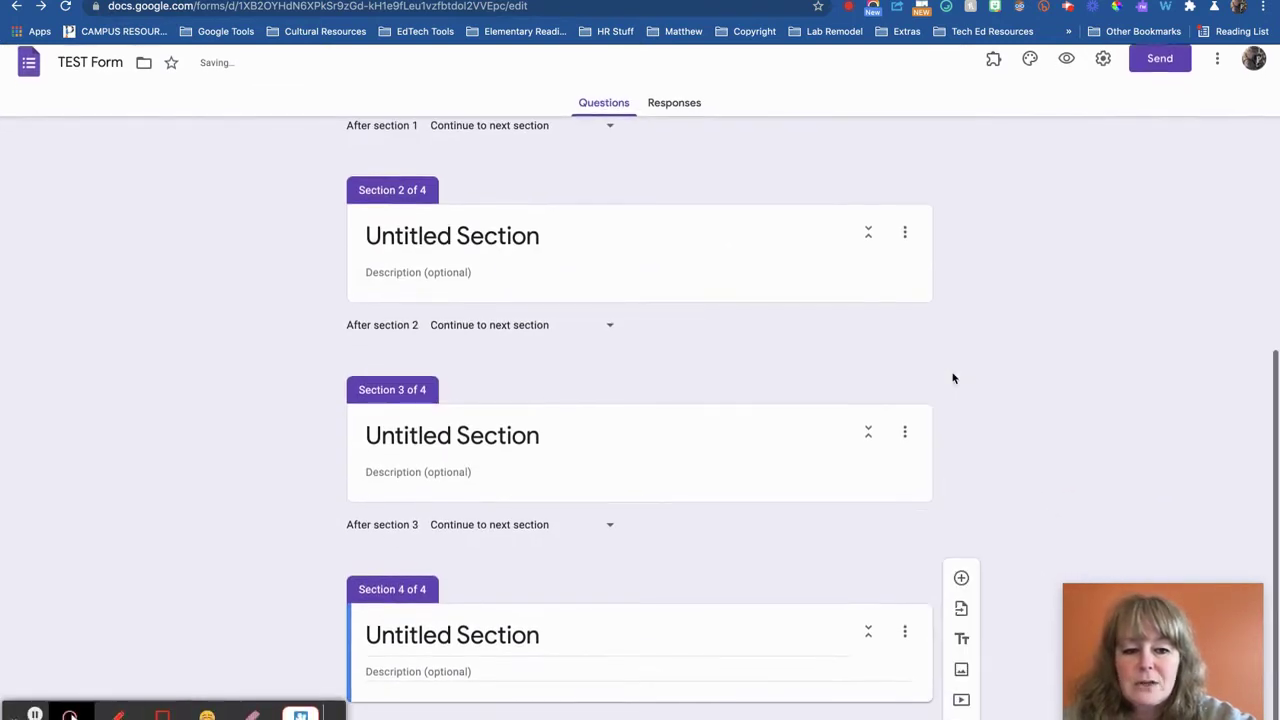
Title the new sections Character Questions, Plot Questions and Literary Device Questions
left_click(515, 250)
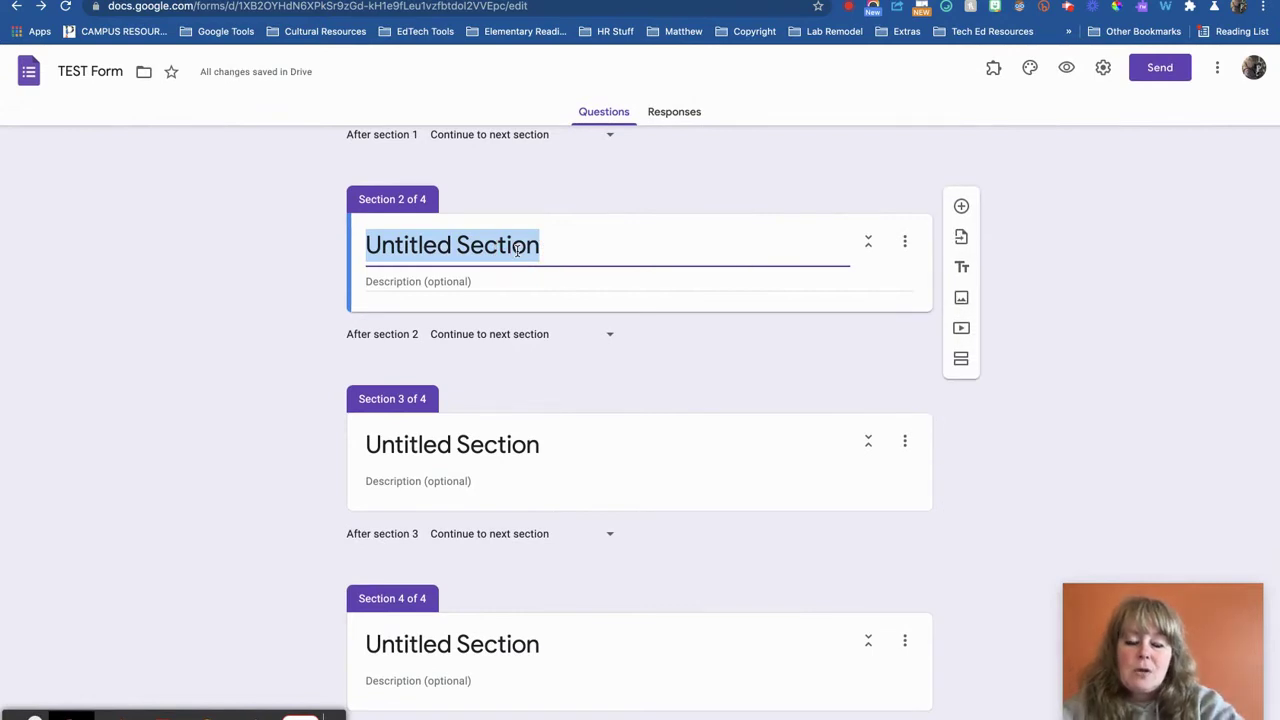
type("Cha")
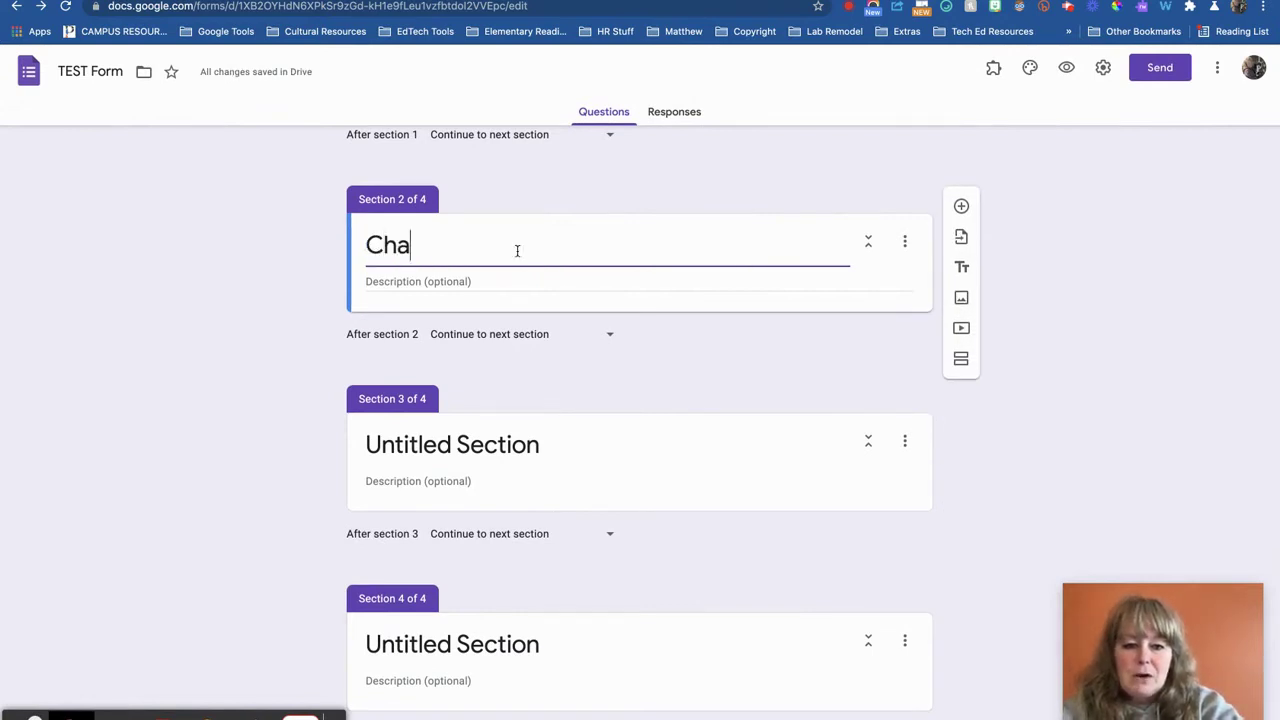
type("racter Questions")
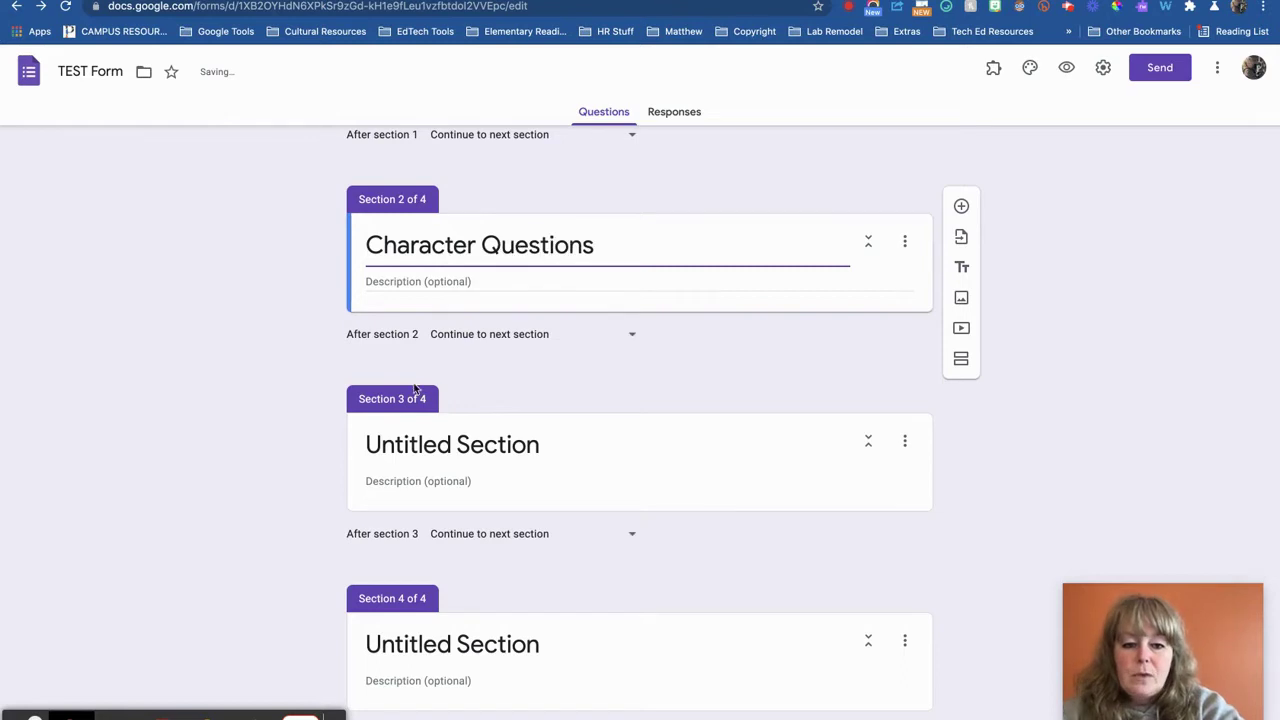
left_click(437, 444)
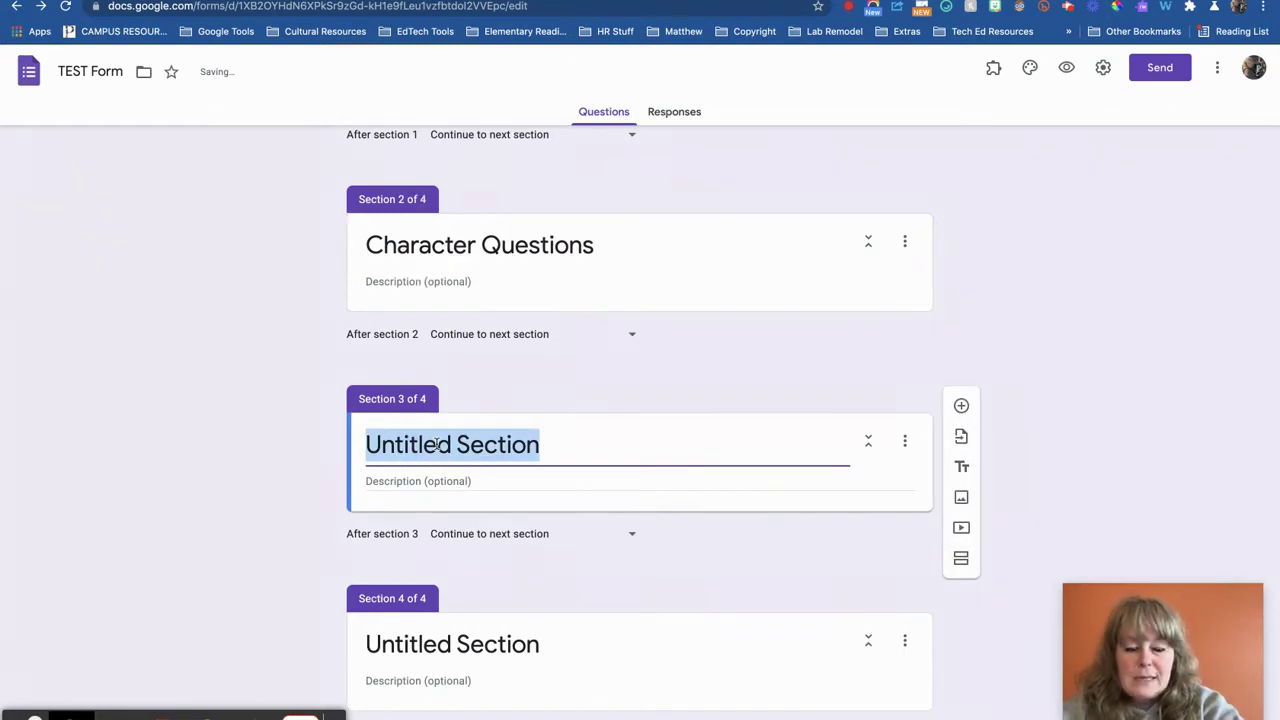
type("P")
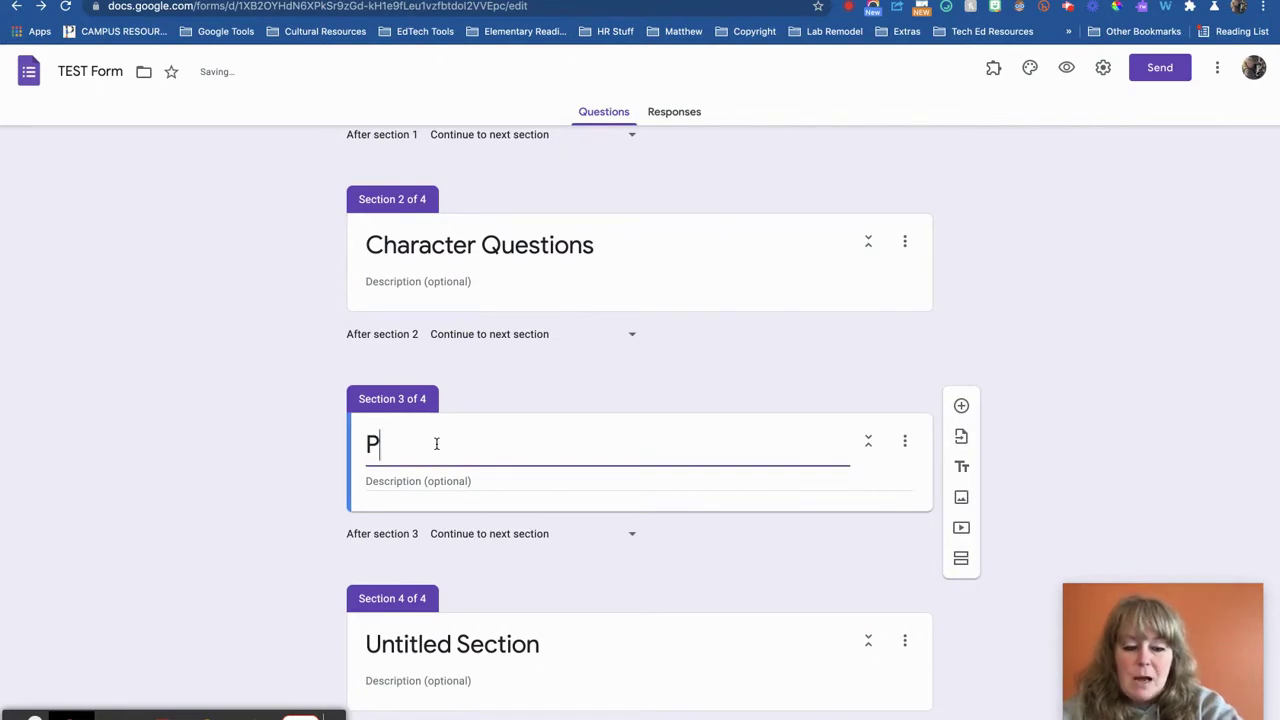
key("BackSpace")
type("Plato")
key("BackSpace")
key("BackSpace")
key("BackSpace")
type("ot Questions")
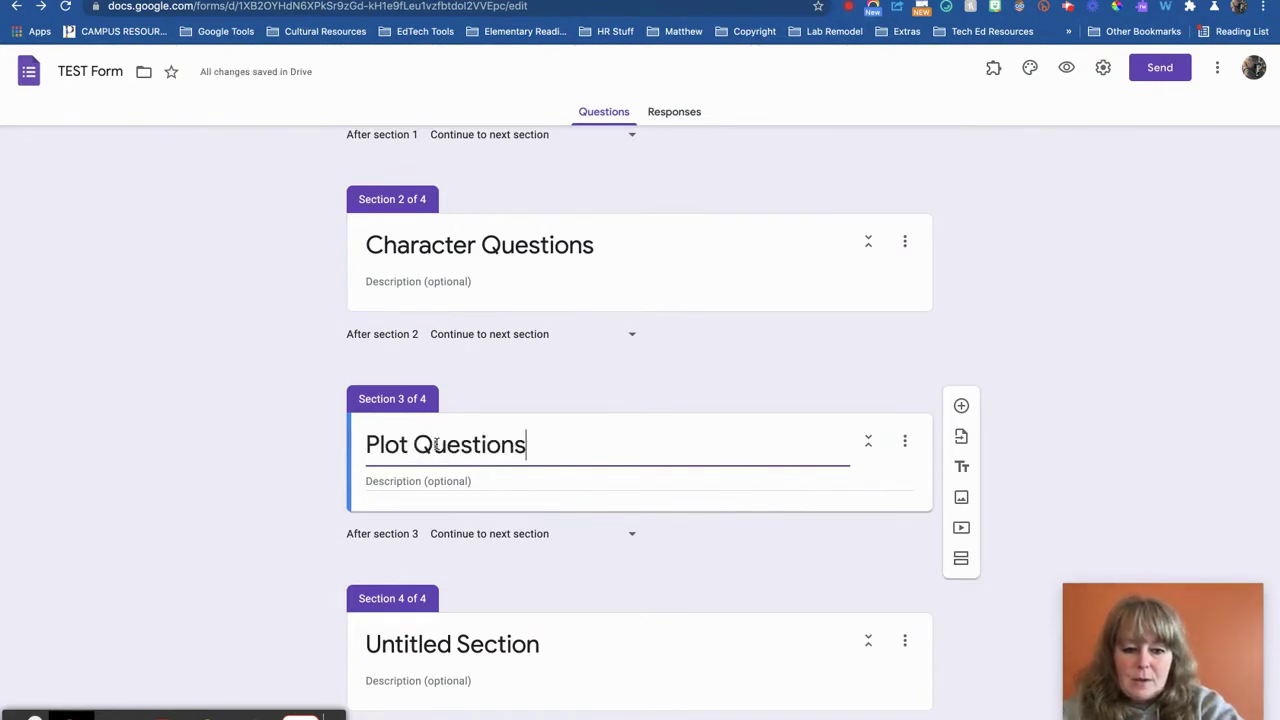
left_click(386, 631)
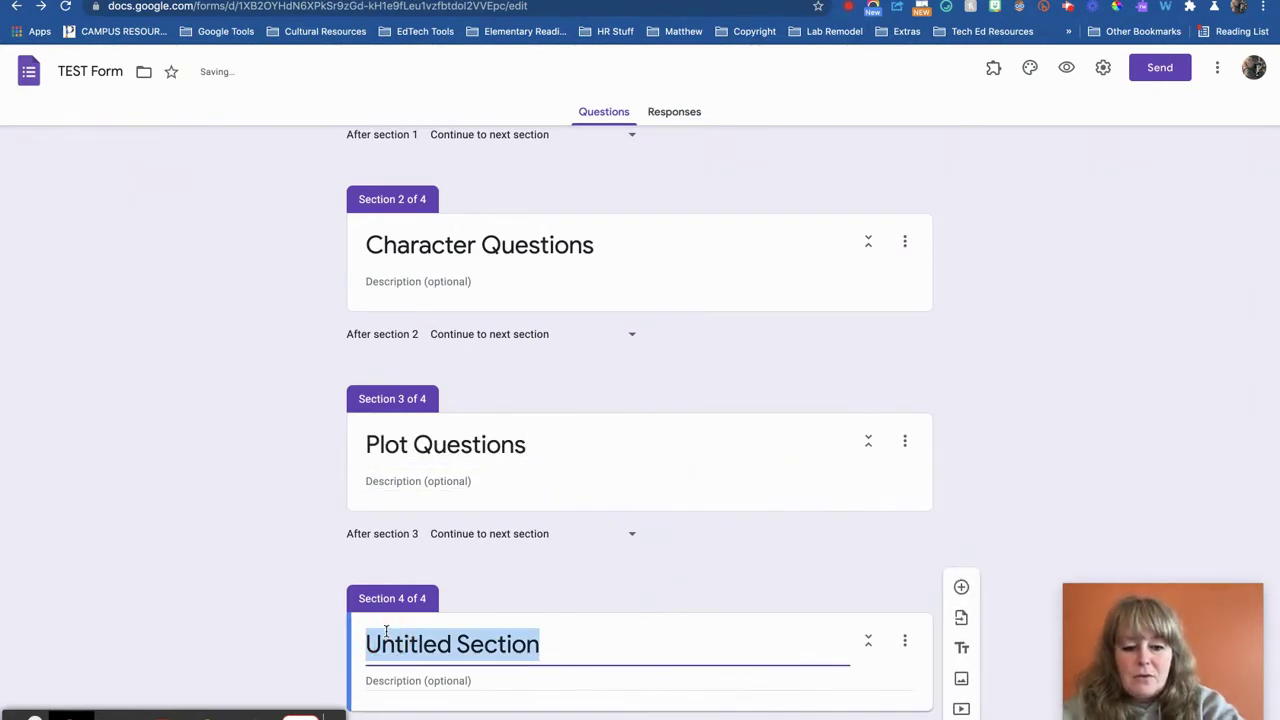
type("Literary D")
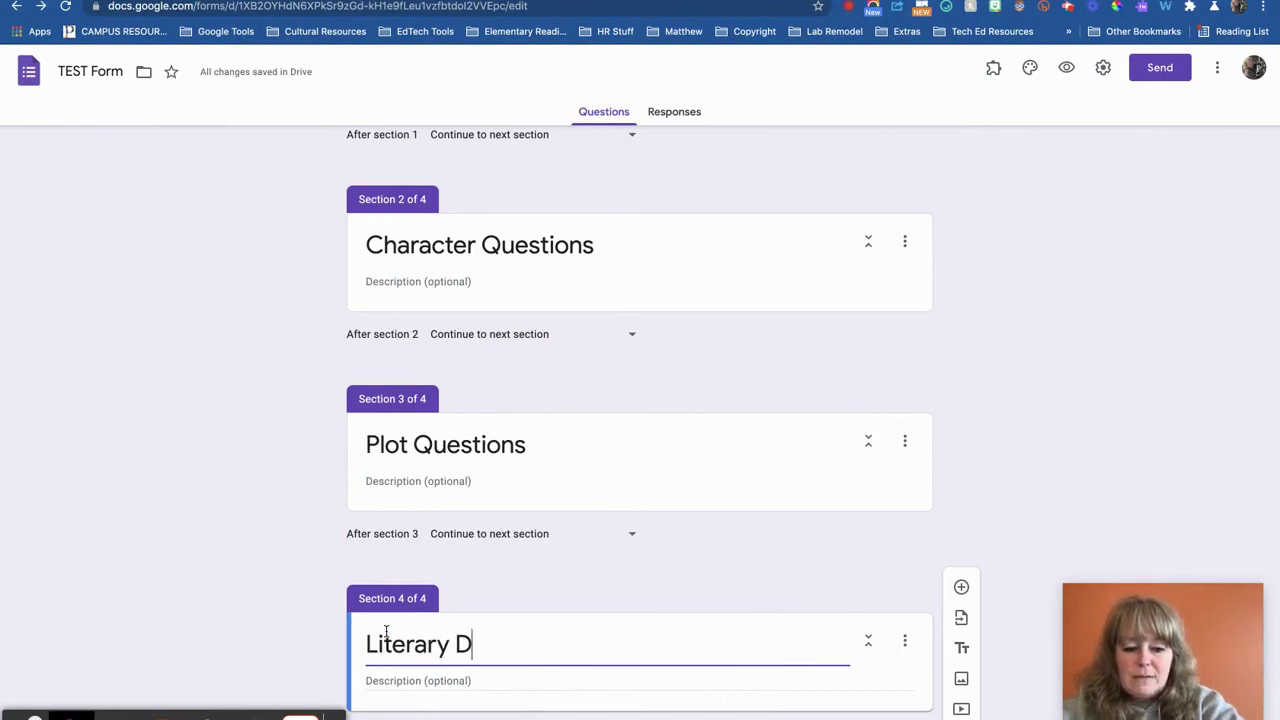
type("evice Questions")
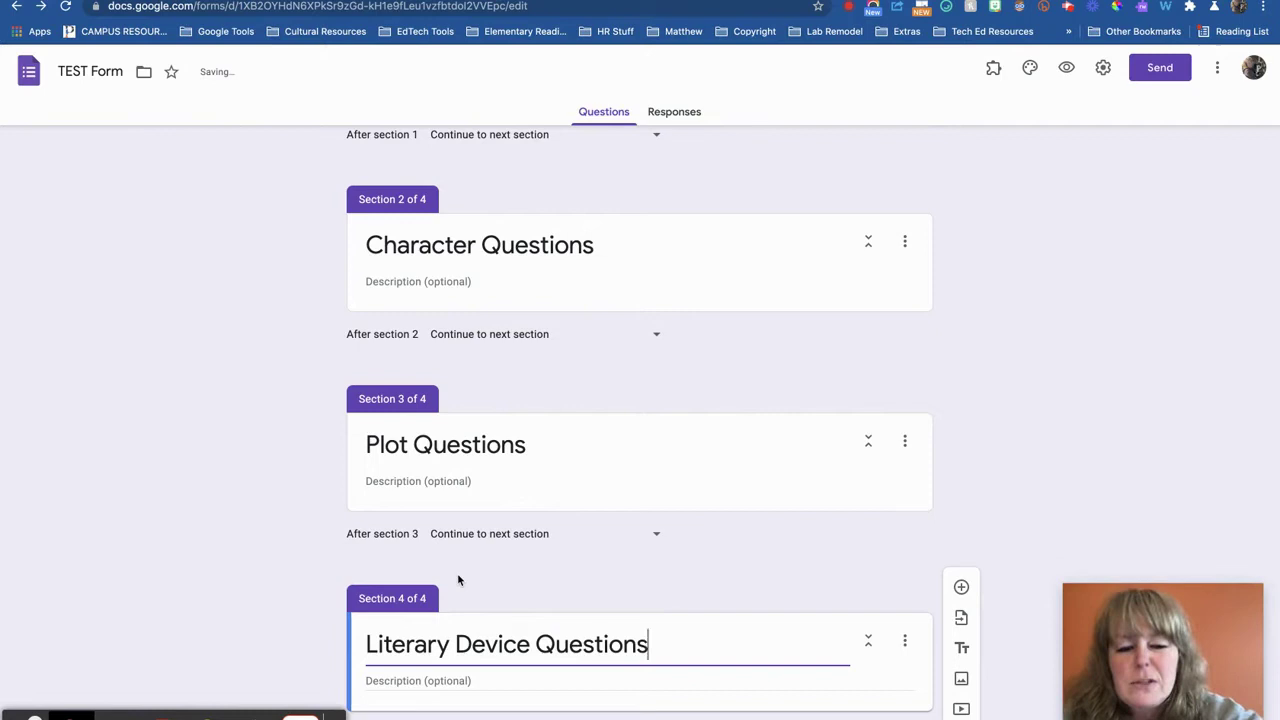
Insert a new question directly below the password question
scroll(457, 573, "up", 5)
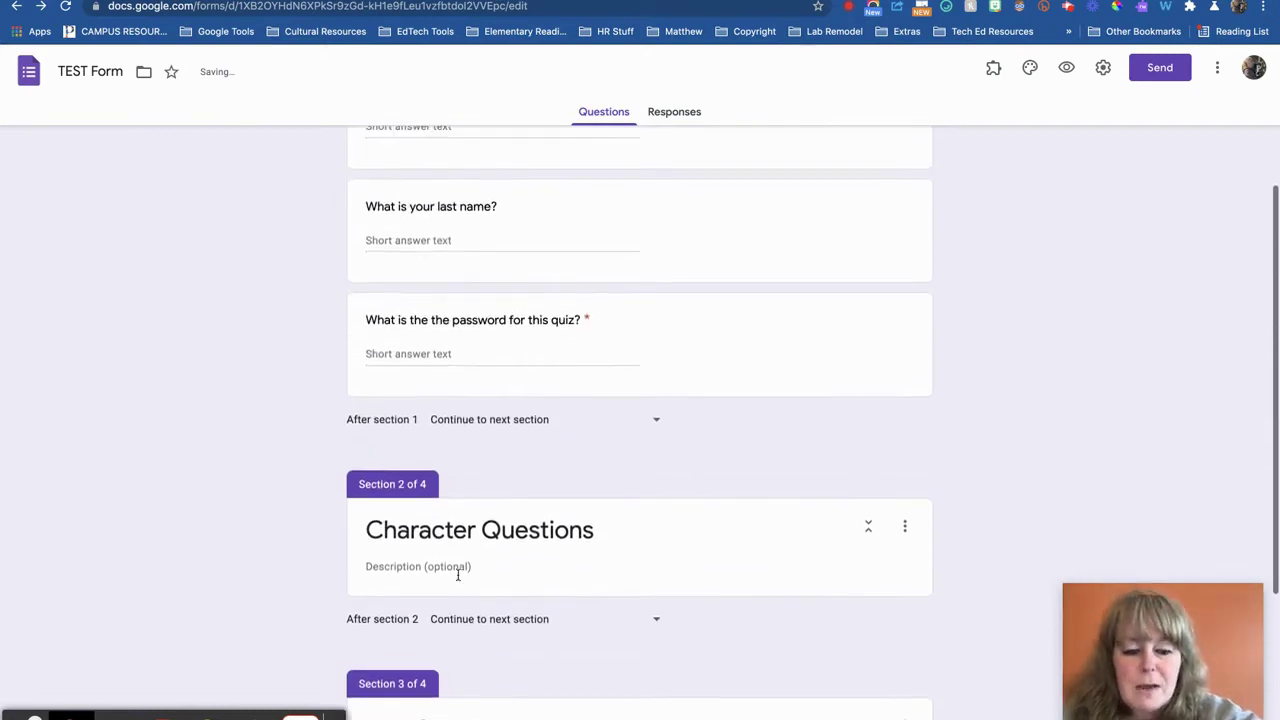
scroll(457, 573, "down", 3)
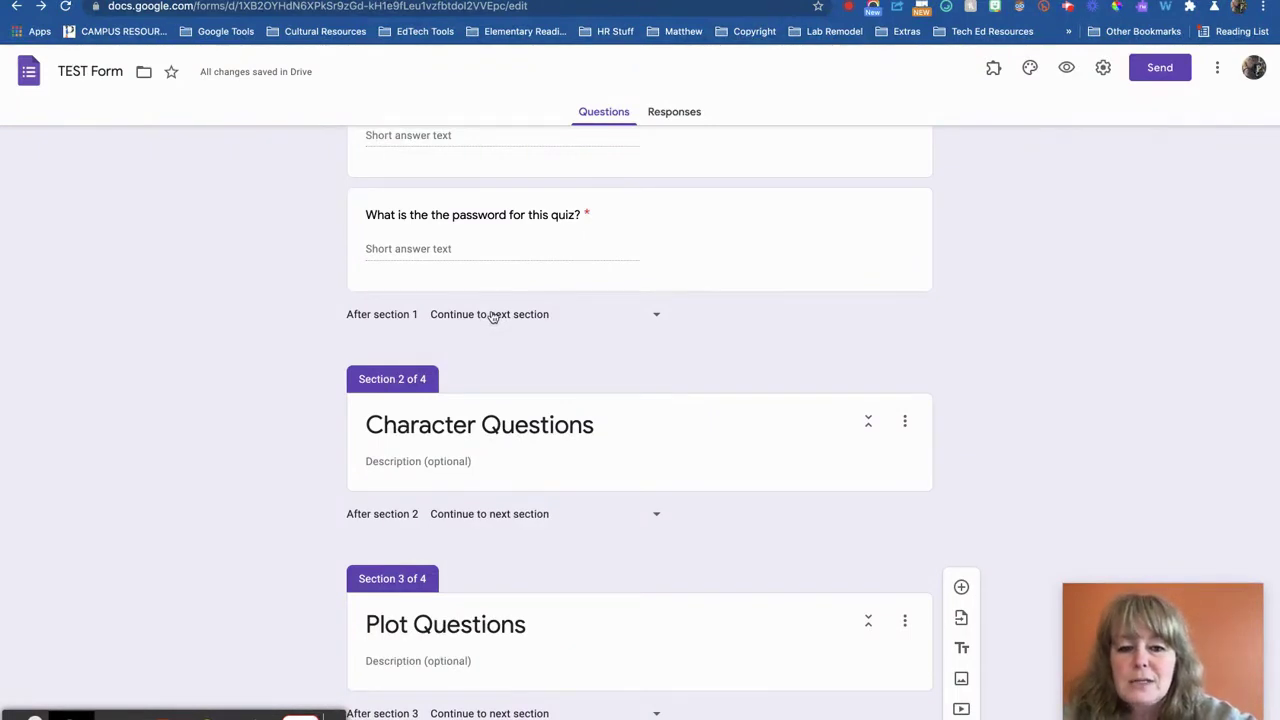
scroll(492, 316, "up", 1)
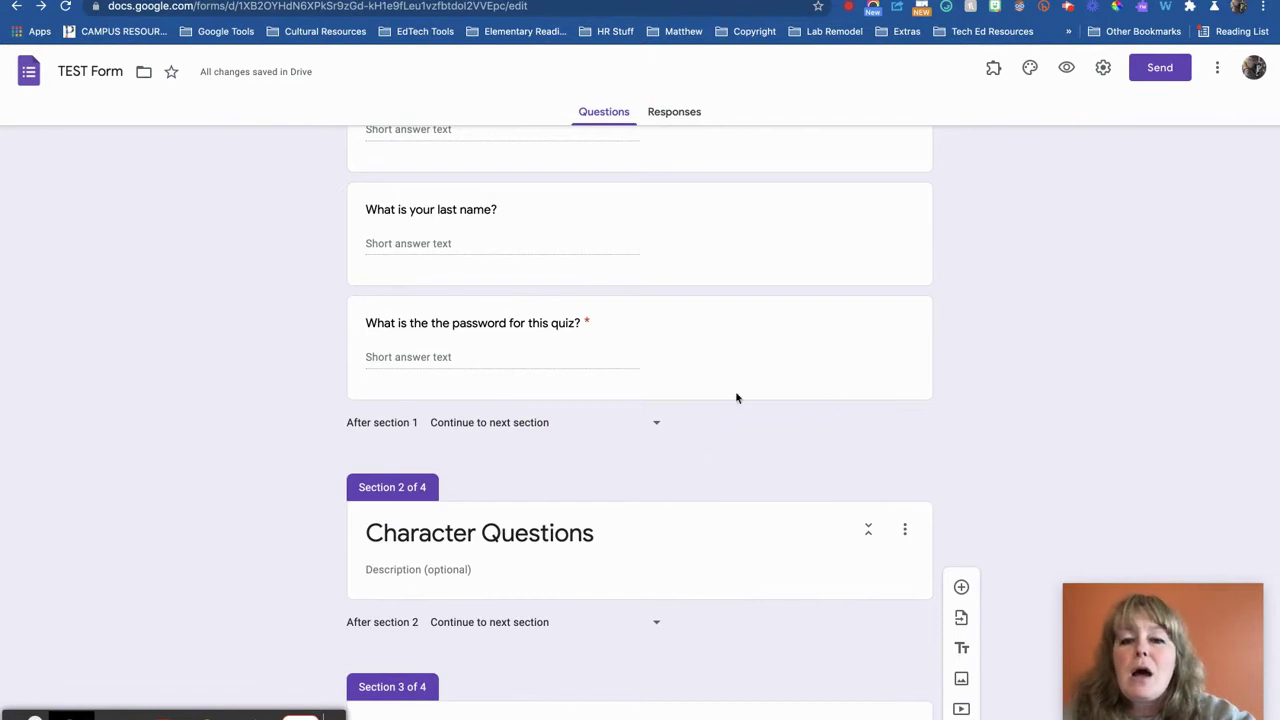
left_click(900, 336)
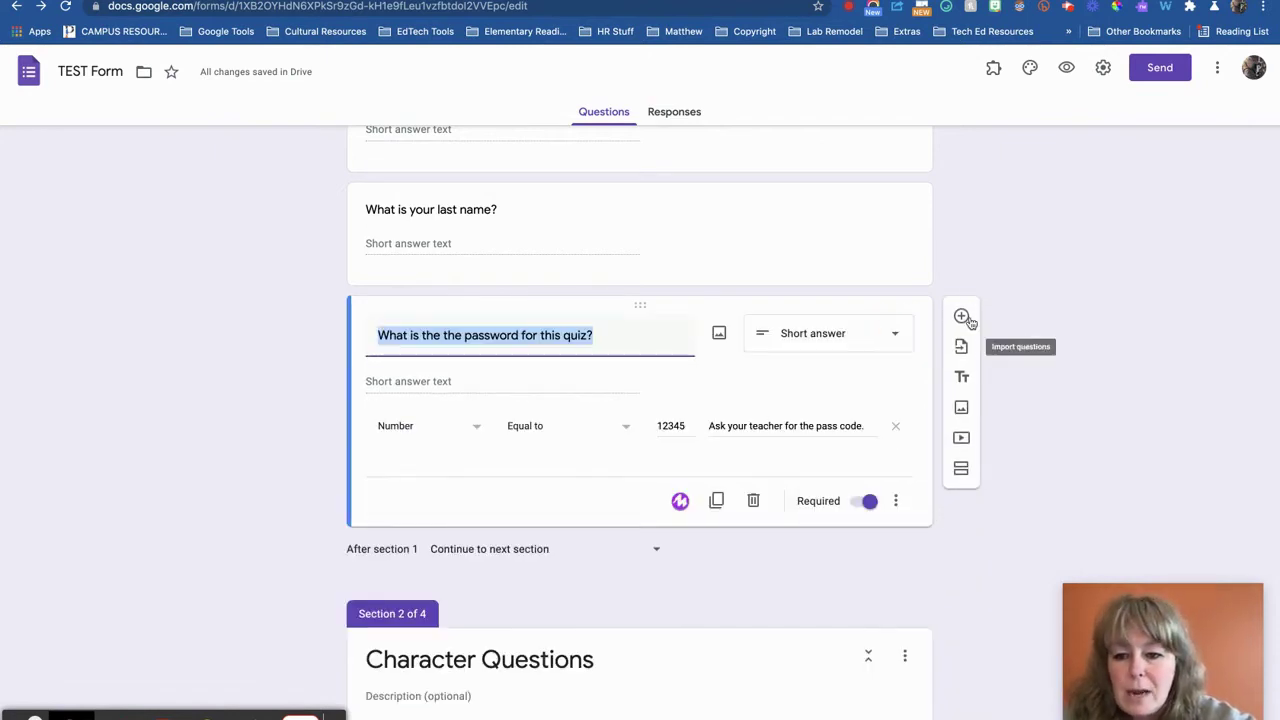
left_click(963, 316)
scroll(646, 600, "down", 1)
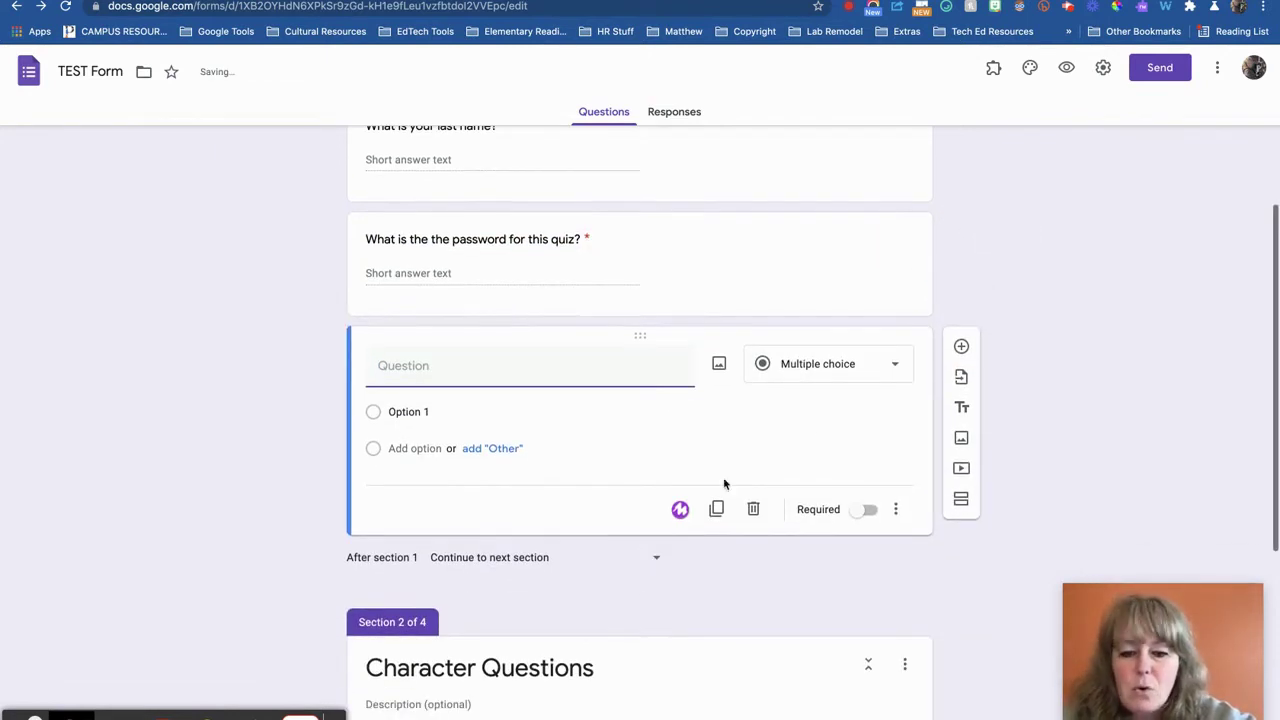
type("dfkjs;flkjsdfl;sdjf;lsdf")
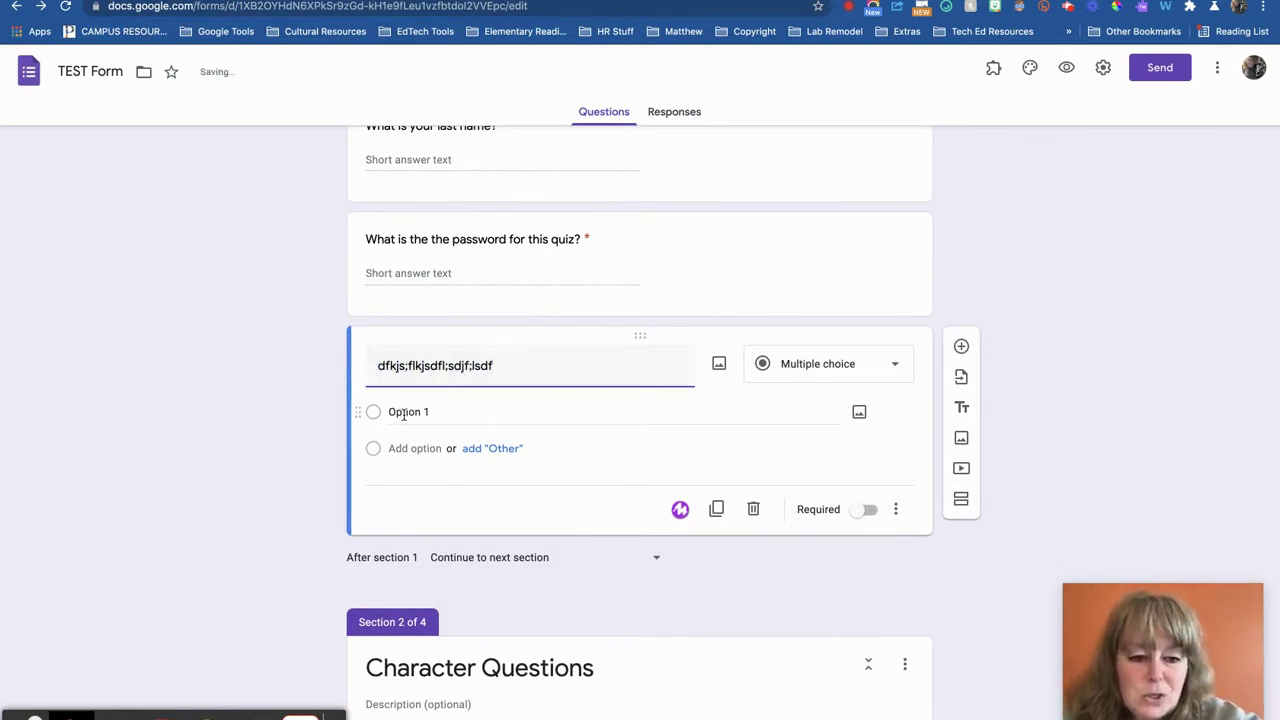
Replace its placeholder wording with 'How well are you understanding the reading?'
left_click(440, 411)
left_click_drag(500, 366, 181, 349)
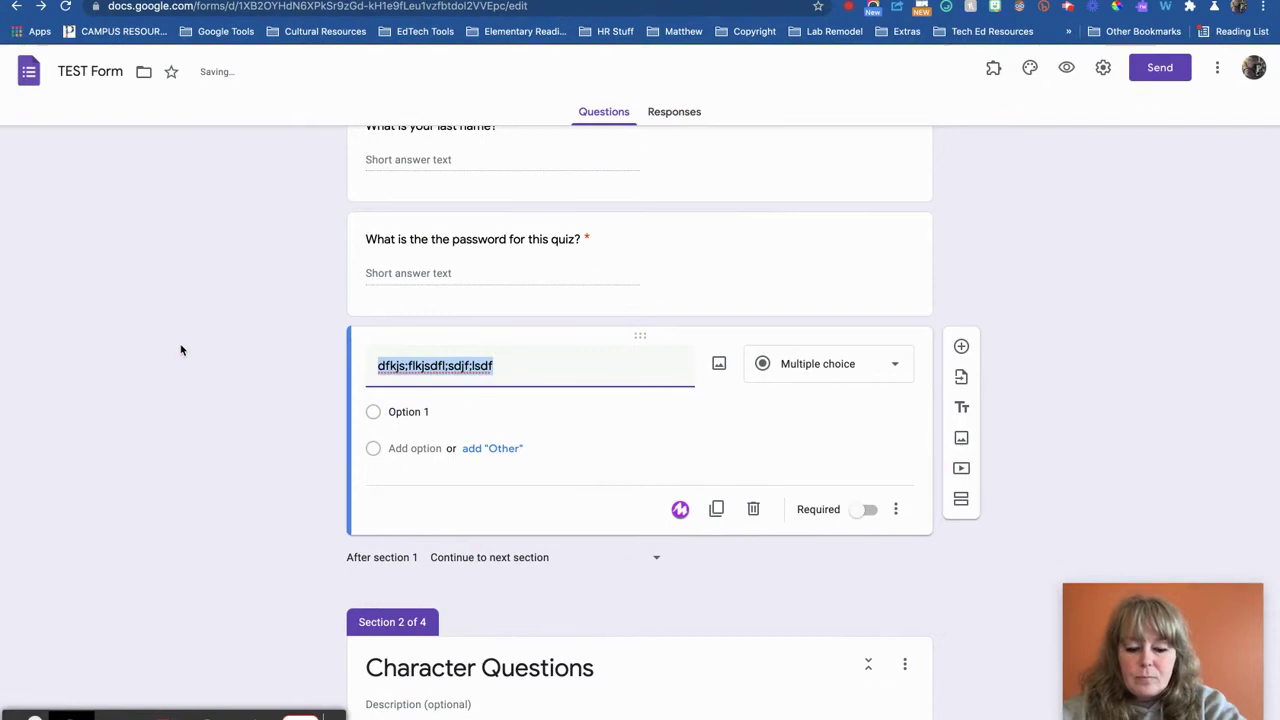
type("How well are you understanidn")
key("BackSpace")
type("nd")
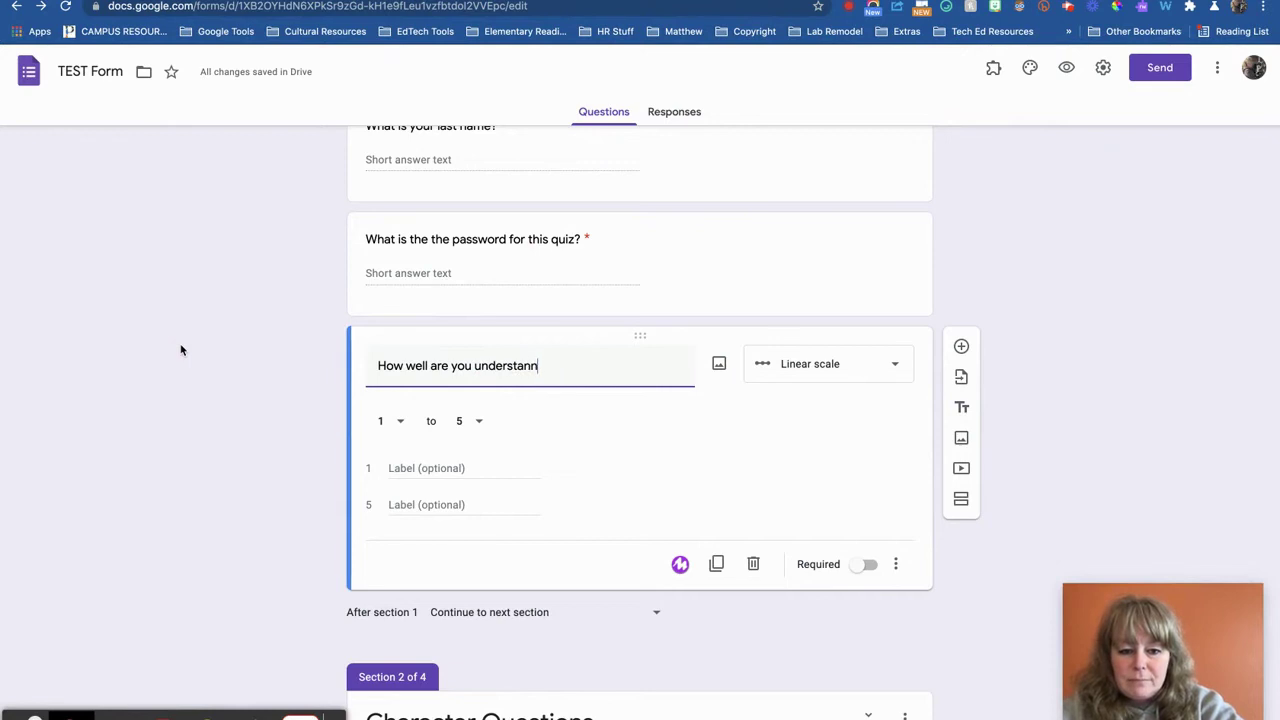
type("ing the reading?")
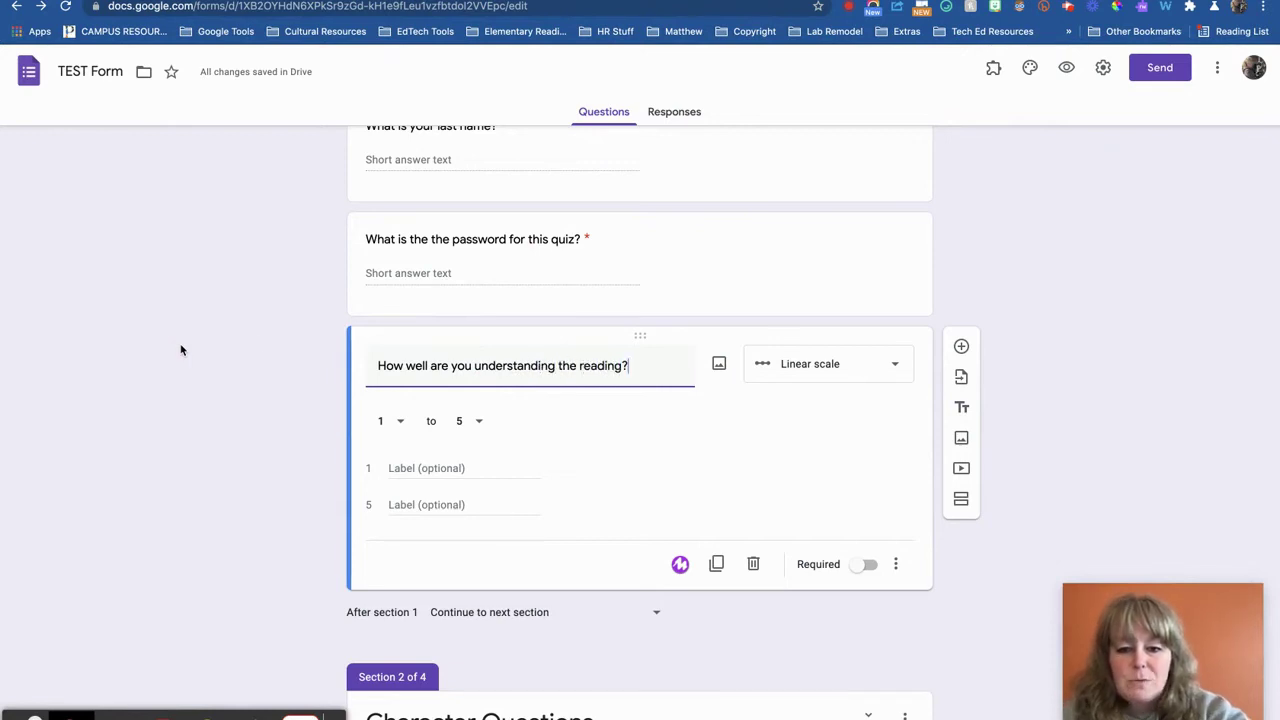
left_click(791, 380)
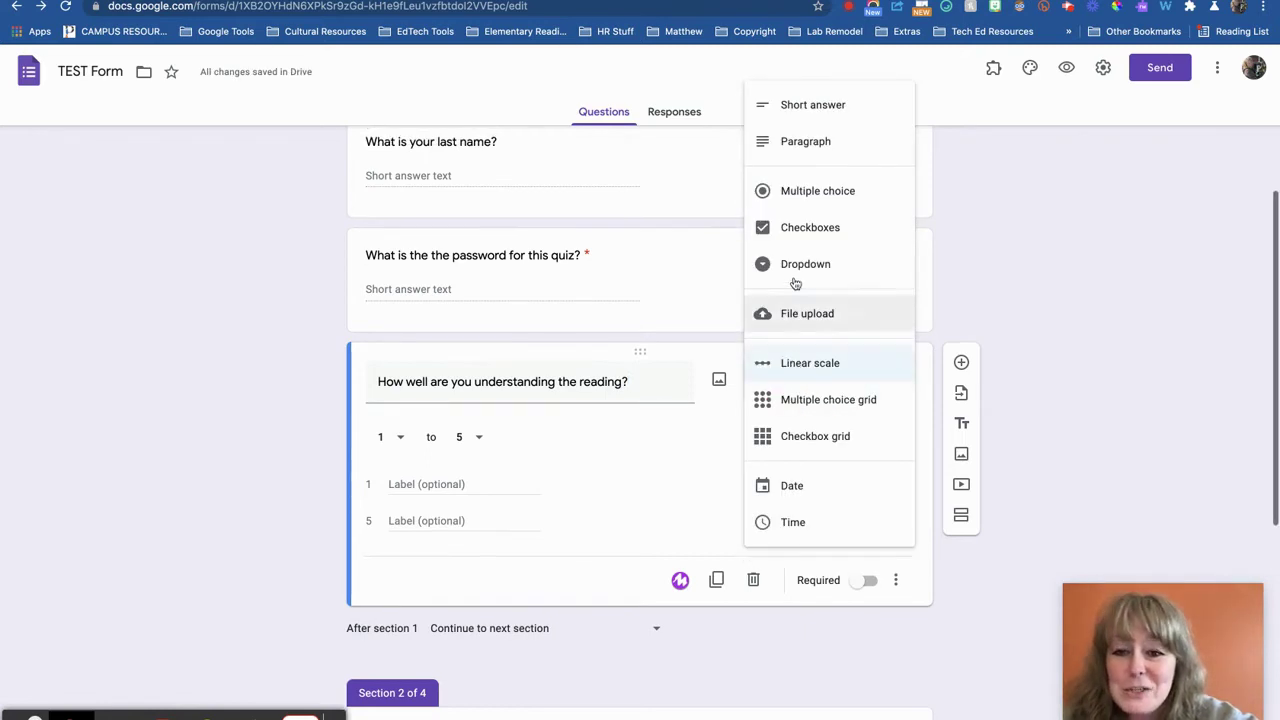
Make the reading question multiple choice with four placeholder answer options
left_click(818, 188)
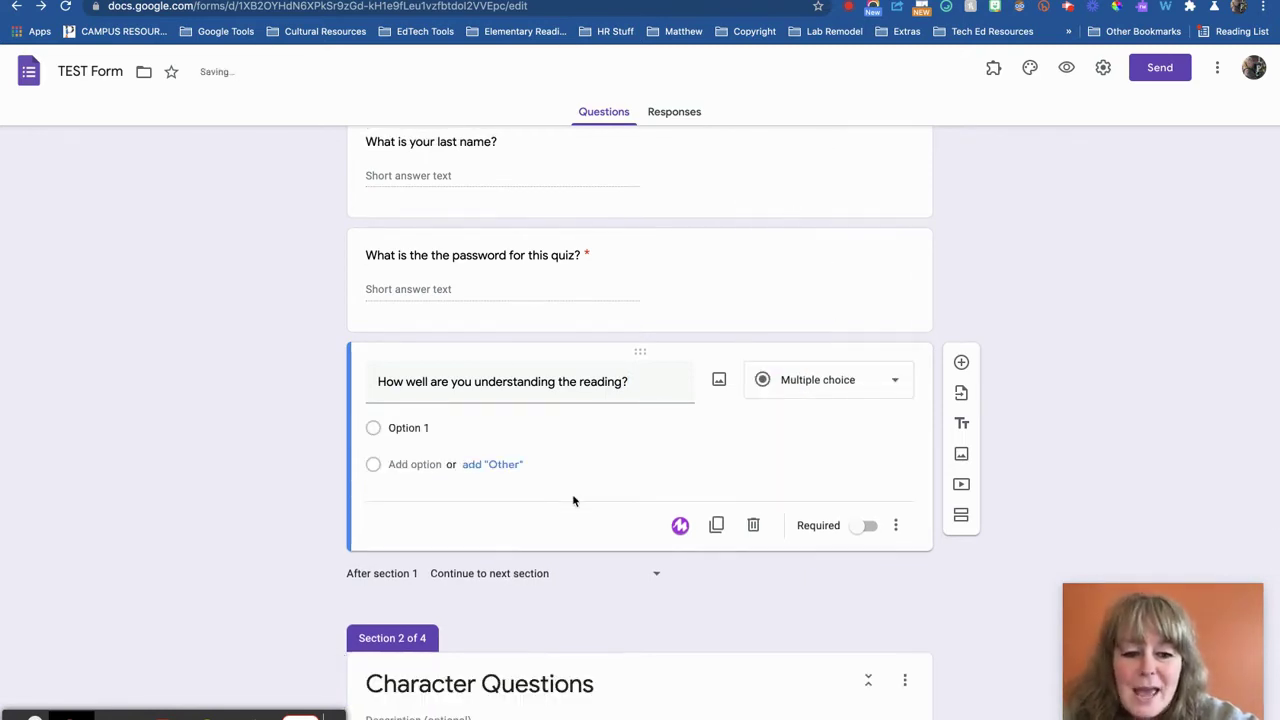
left_click(405, 428)
type("fgvtwetw")
left_click(414, 464)
type("fsdfsdfsdf")
left_click(412, 500)
type("sdfsdfsdf")
left_click(414, 537)
type("sfsdfsd")
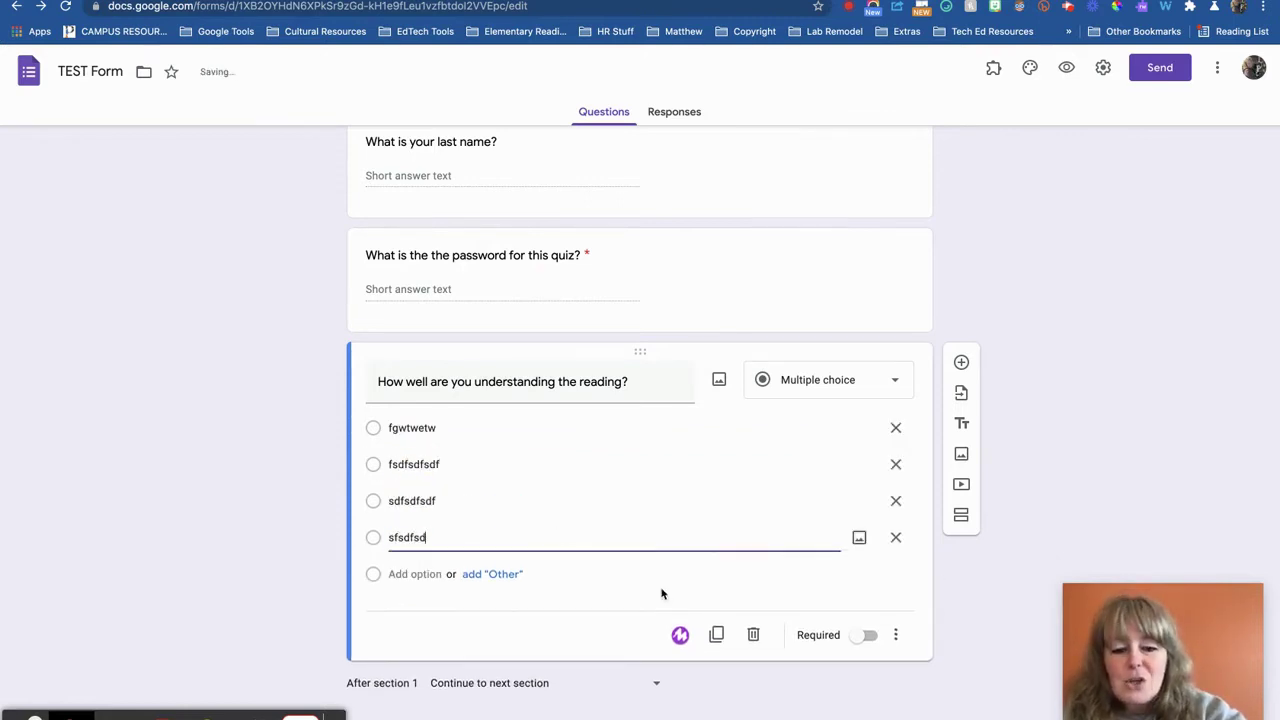
Turn on go-to-section routing by answer, then delete the reading-understanding question
left_click(896, 635)
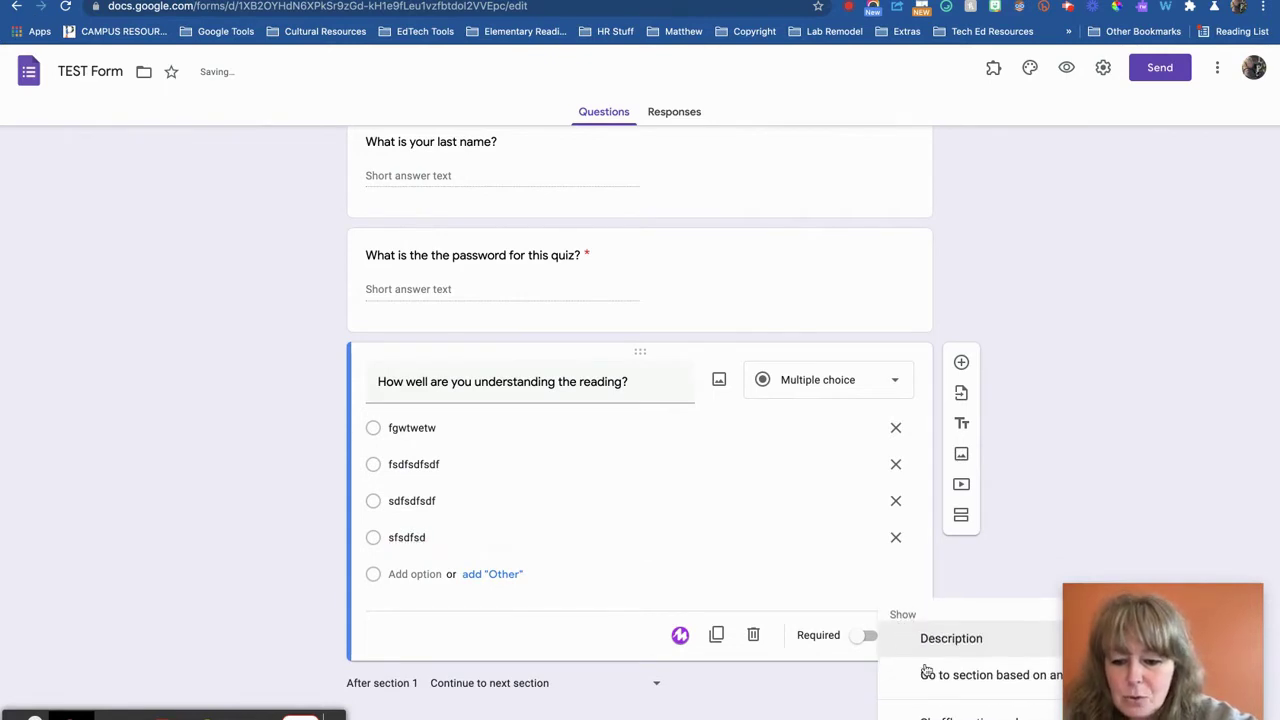
left_click(926, 674)
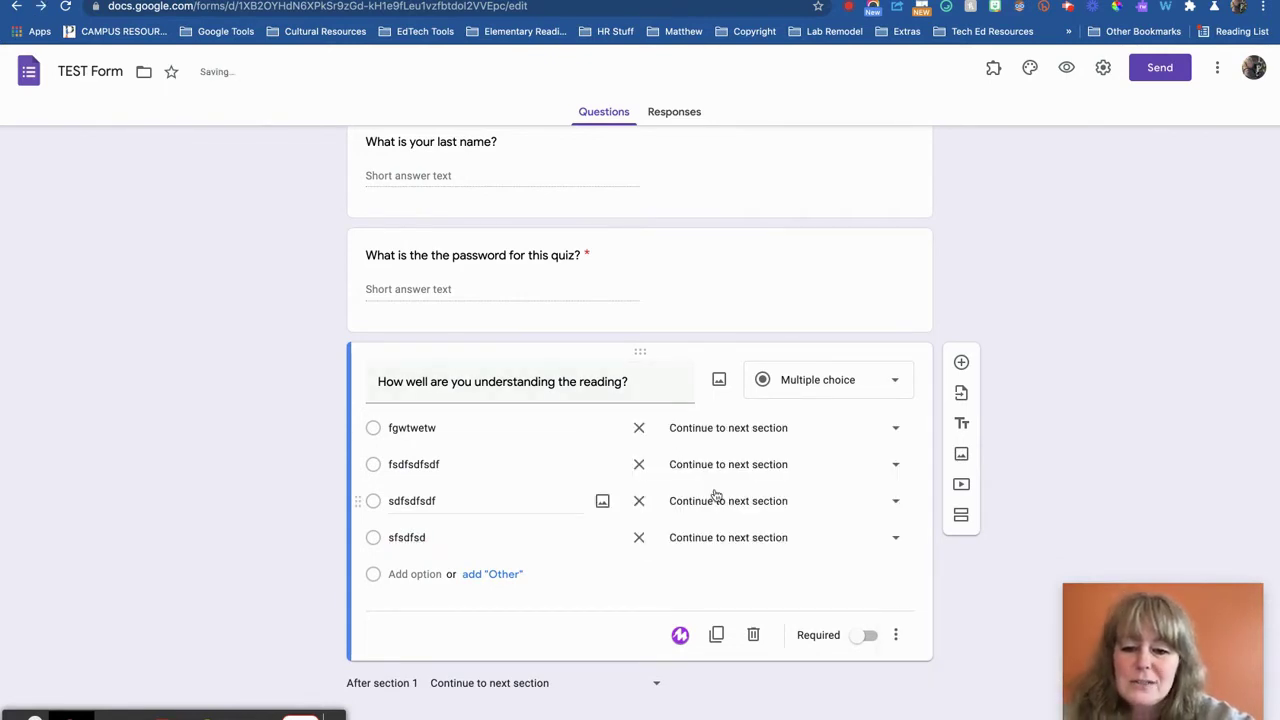
scroll(715, 495, "down", 5)
scroll(712, 494, "up", 4)
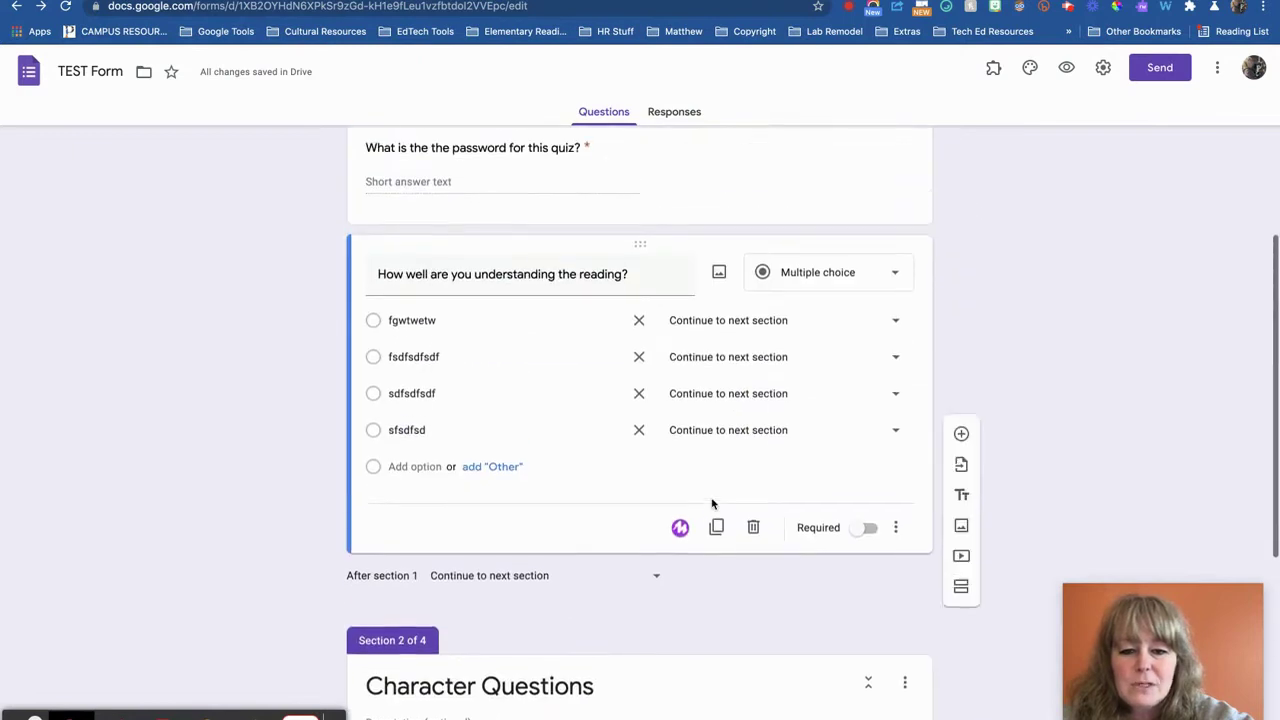
scroll(712, 503, "up", 1)
left_click(776, 360)
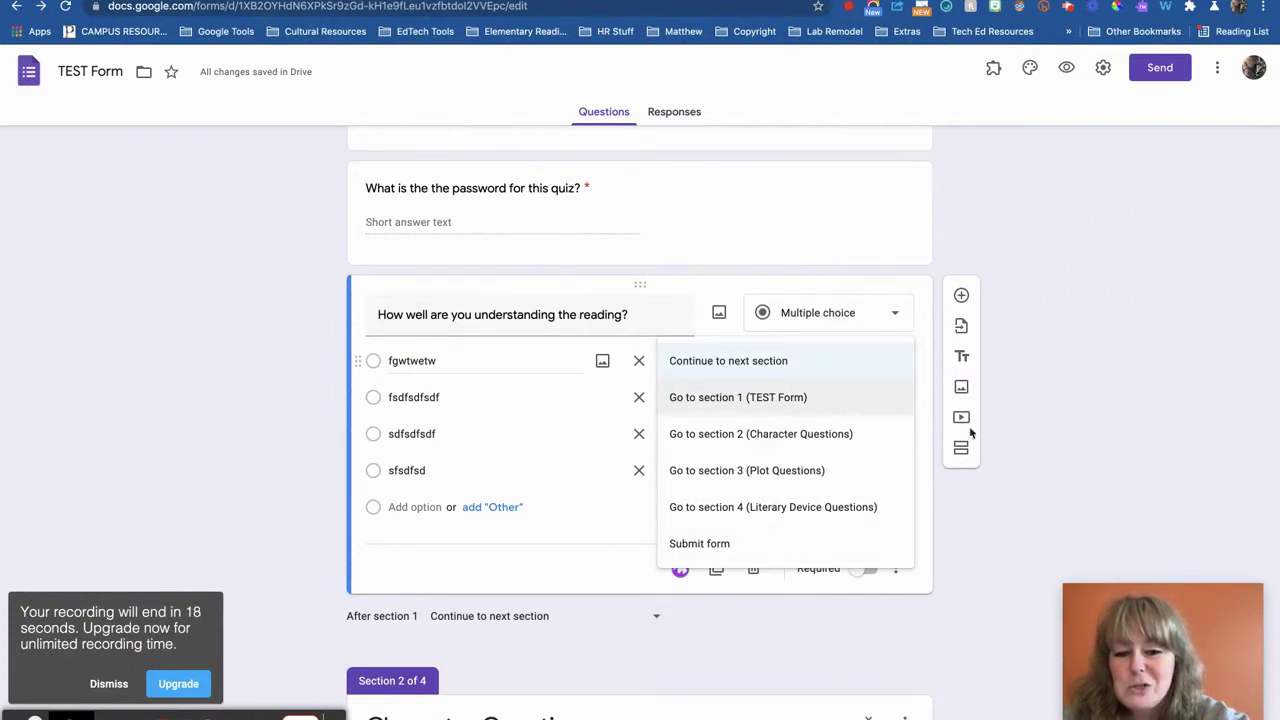
left_click(957, 543)
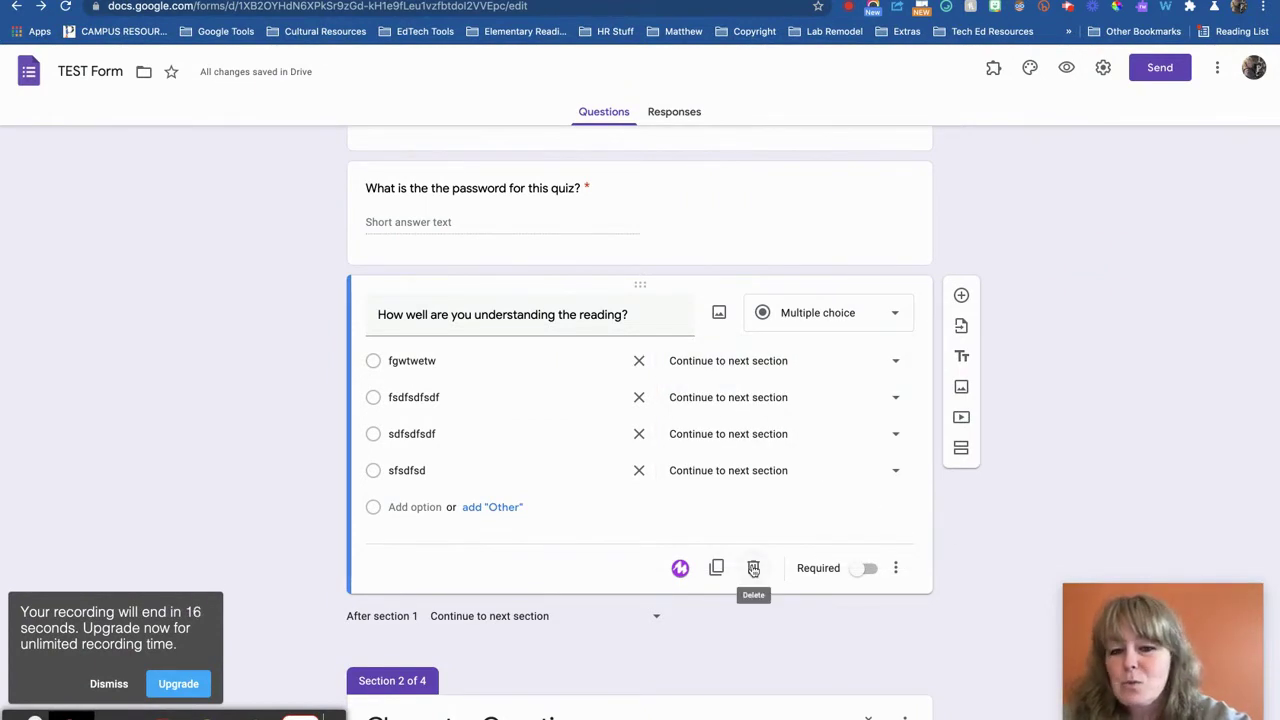
left_click(753, 568)
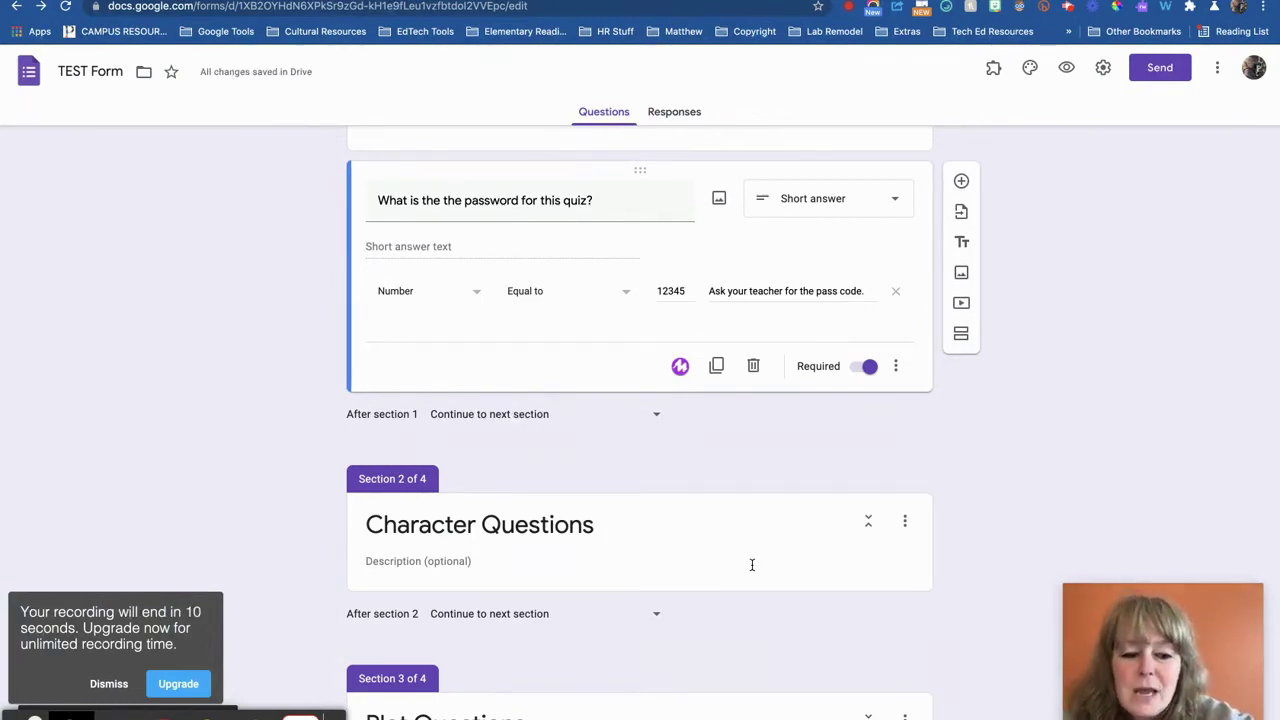
scroll(752, 565, "down", 2)
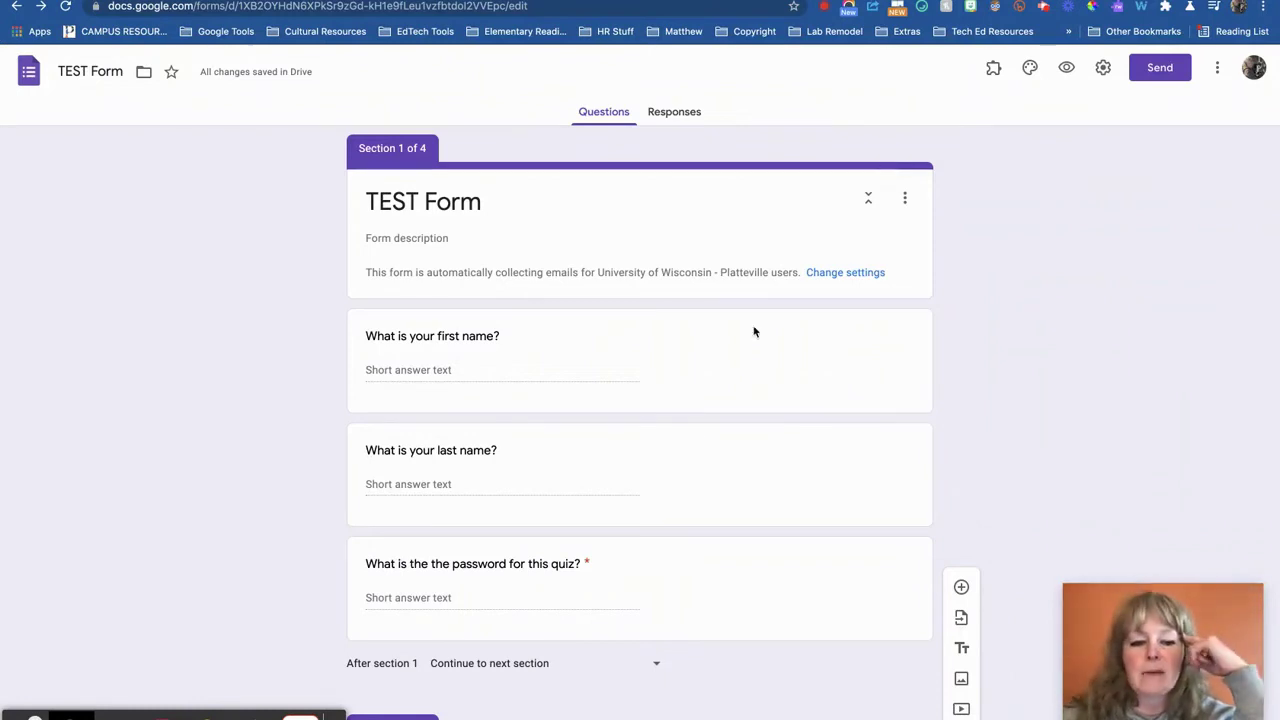
scroll(696, 434, "down", 5)
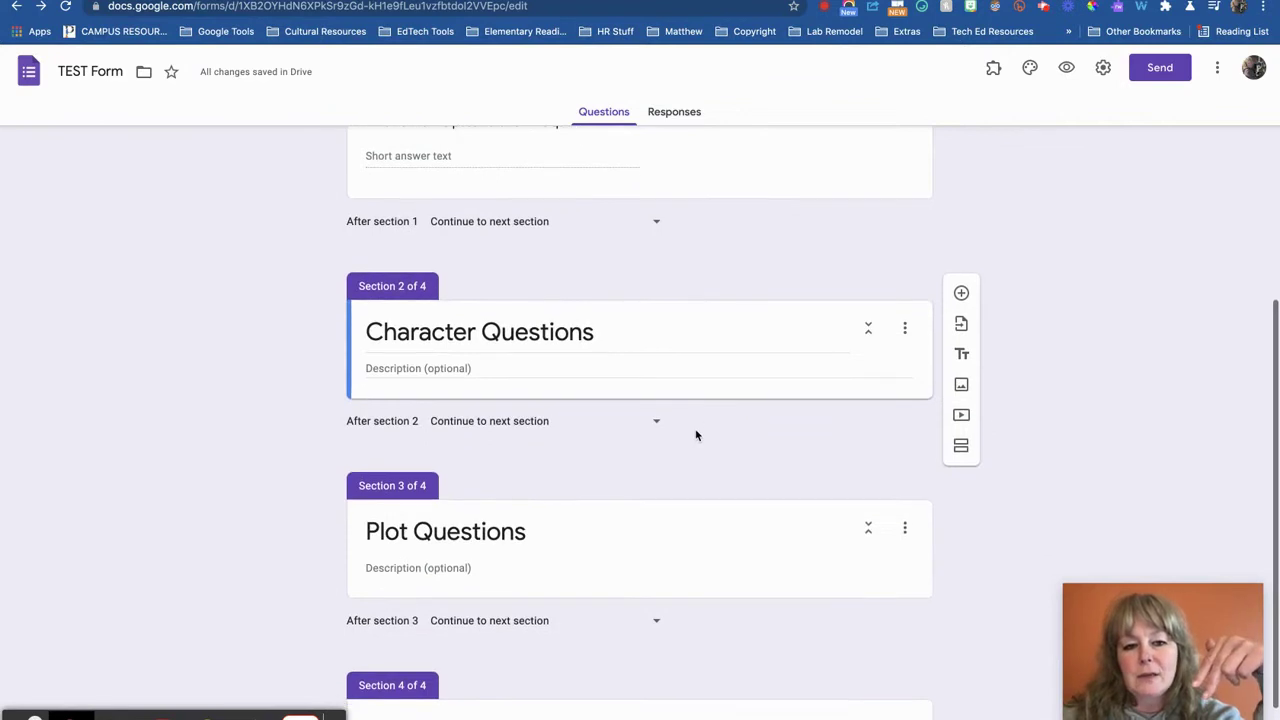
scroll(696, 434, "down", 1)
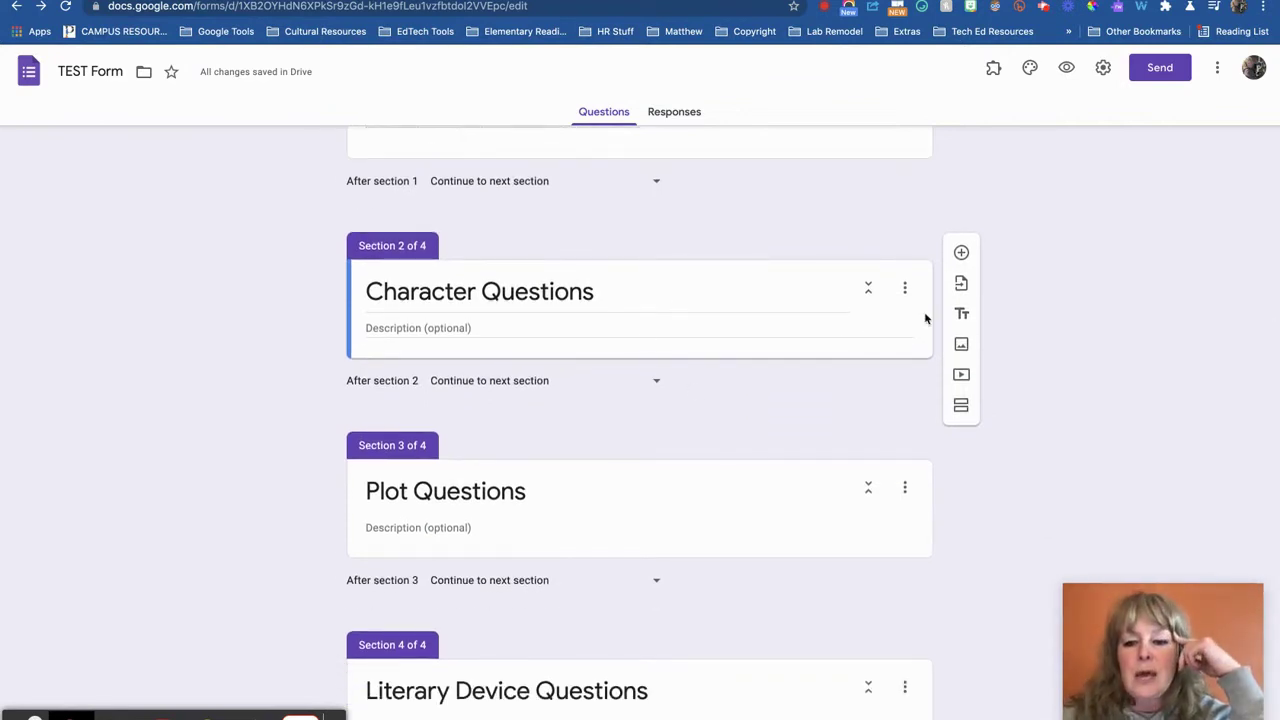
Add a multiple-choice question 'What is Jordan's occupation?' to Character Questions
left_click(963, 254)
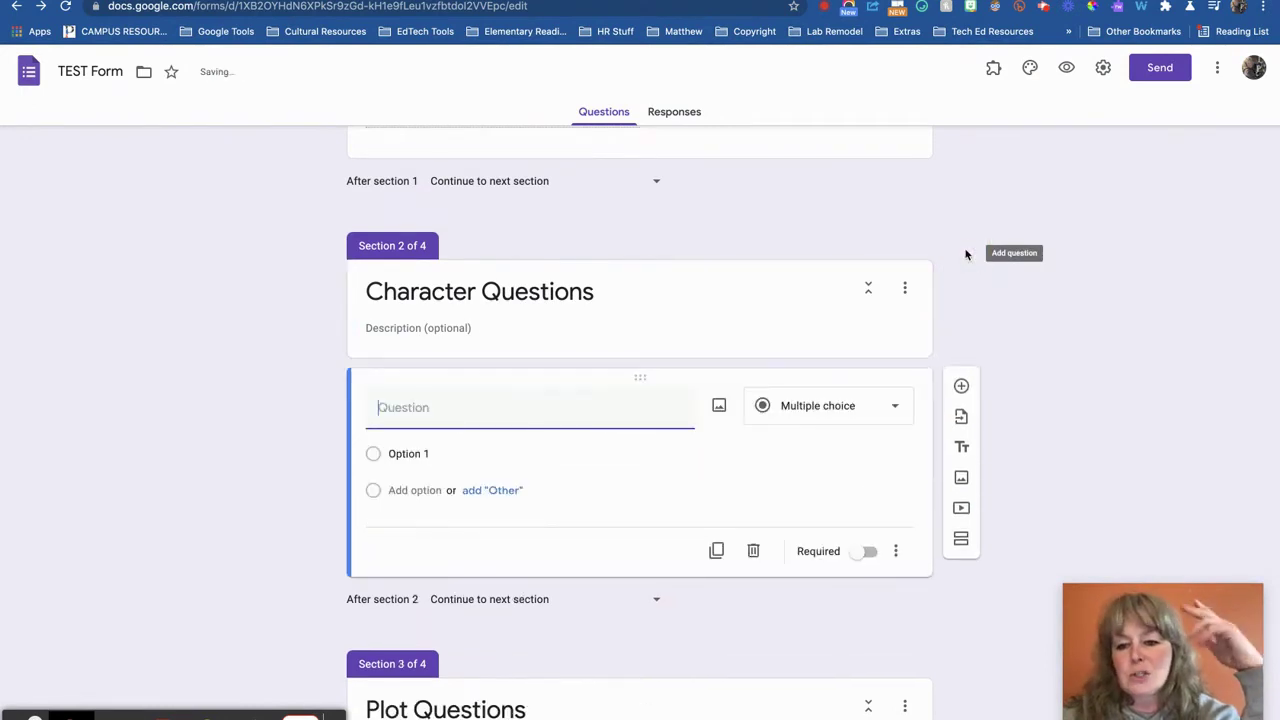
scroll(838, 455, "down", 3)
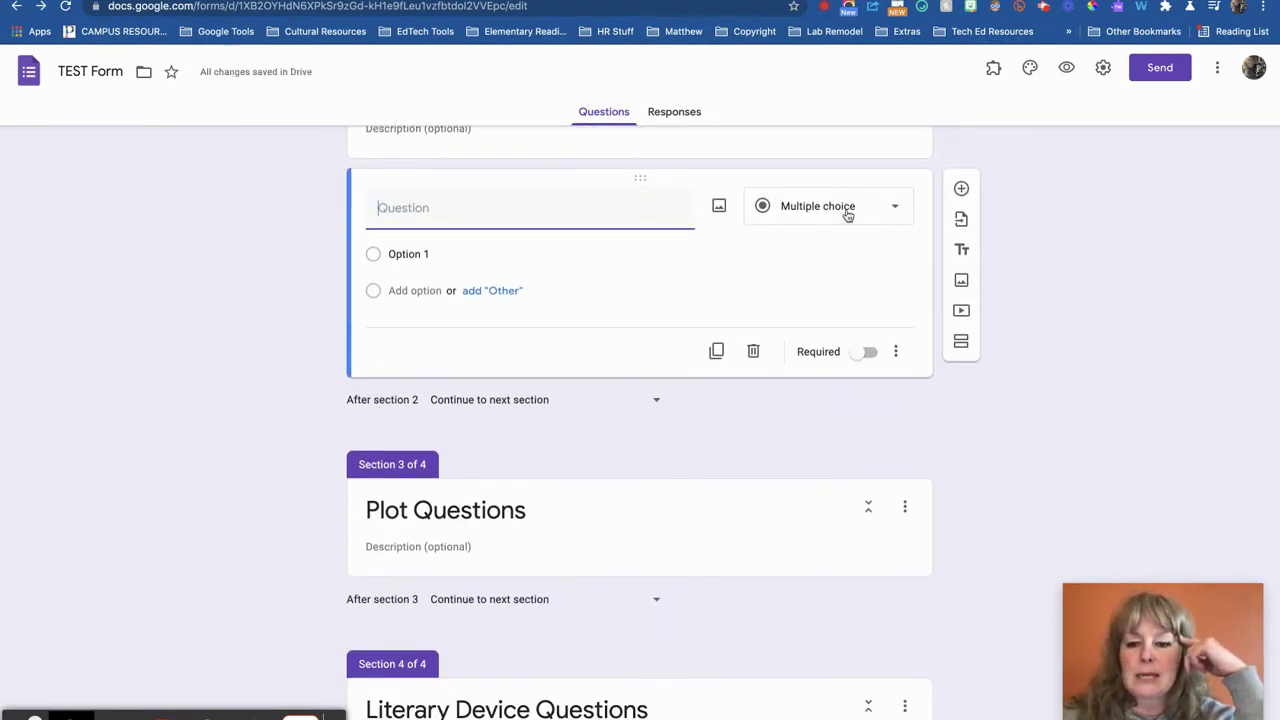
left_click(847, 214)
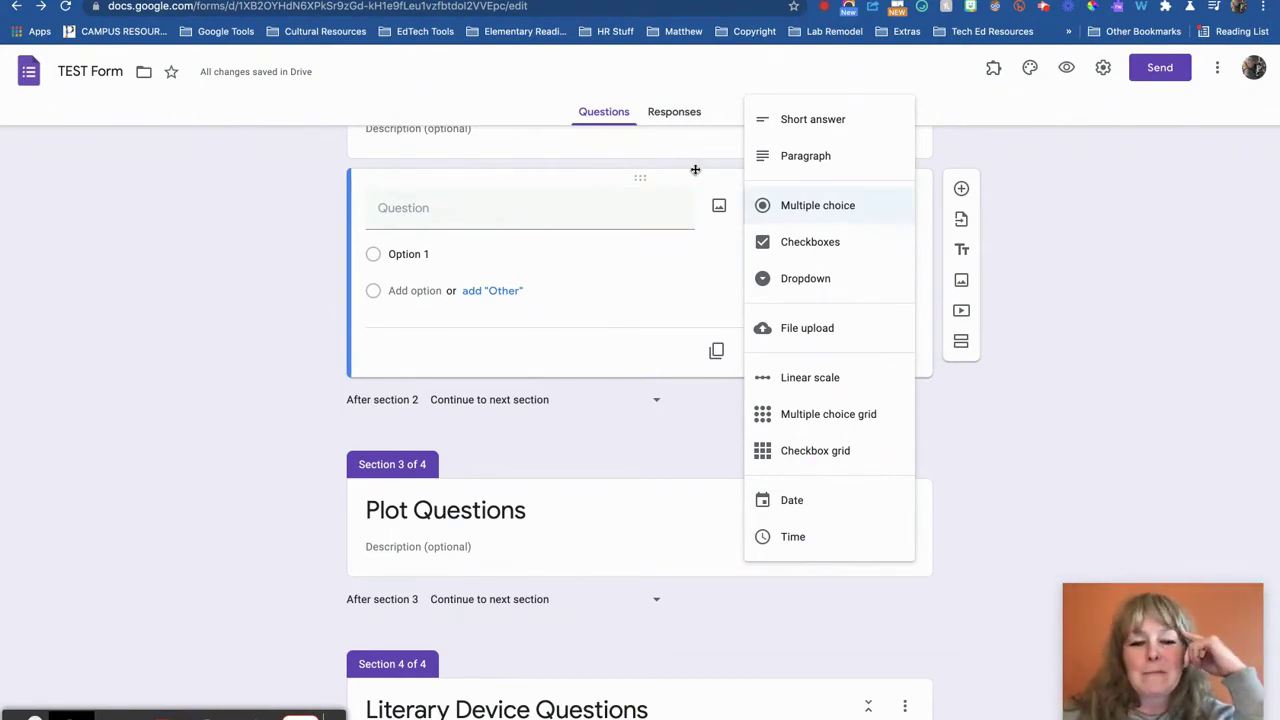
left_click(840, 207)
left_click(516, 202)
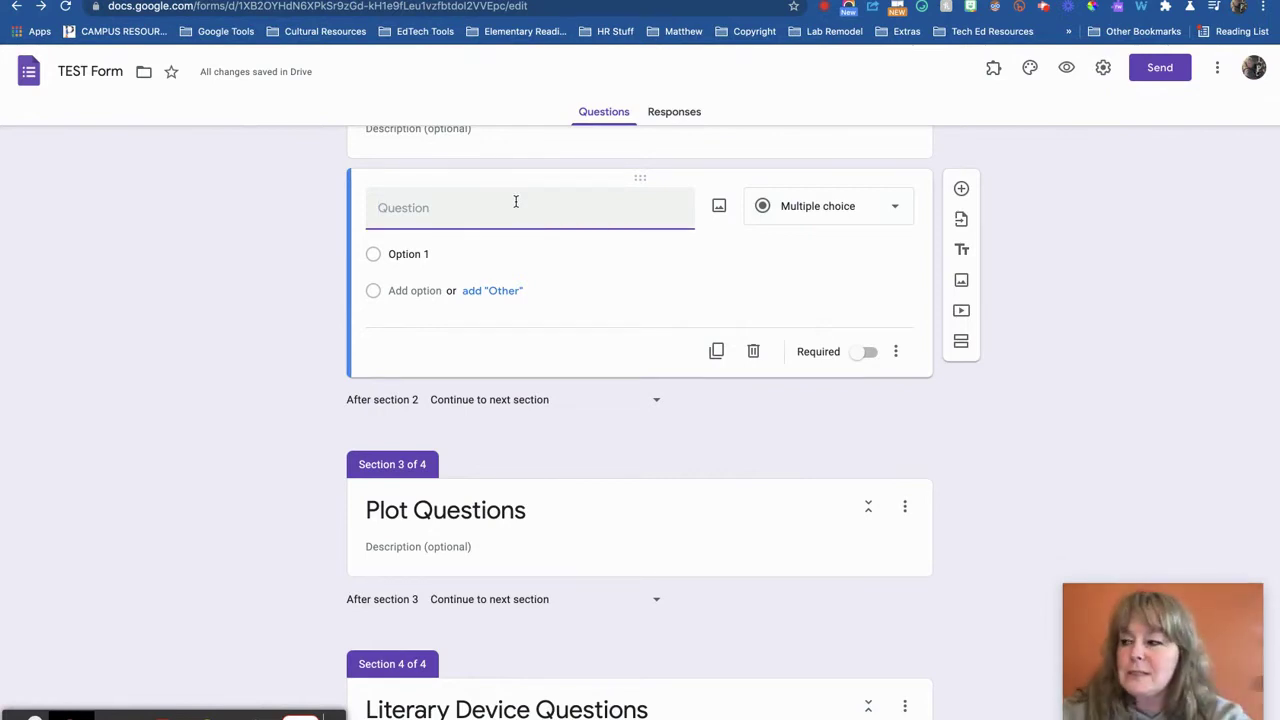
type("What ")
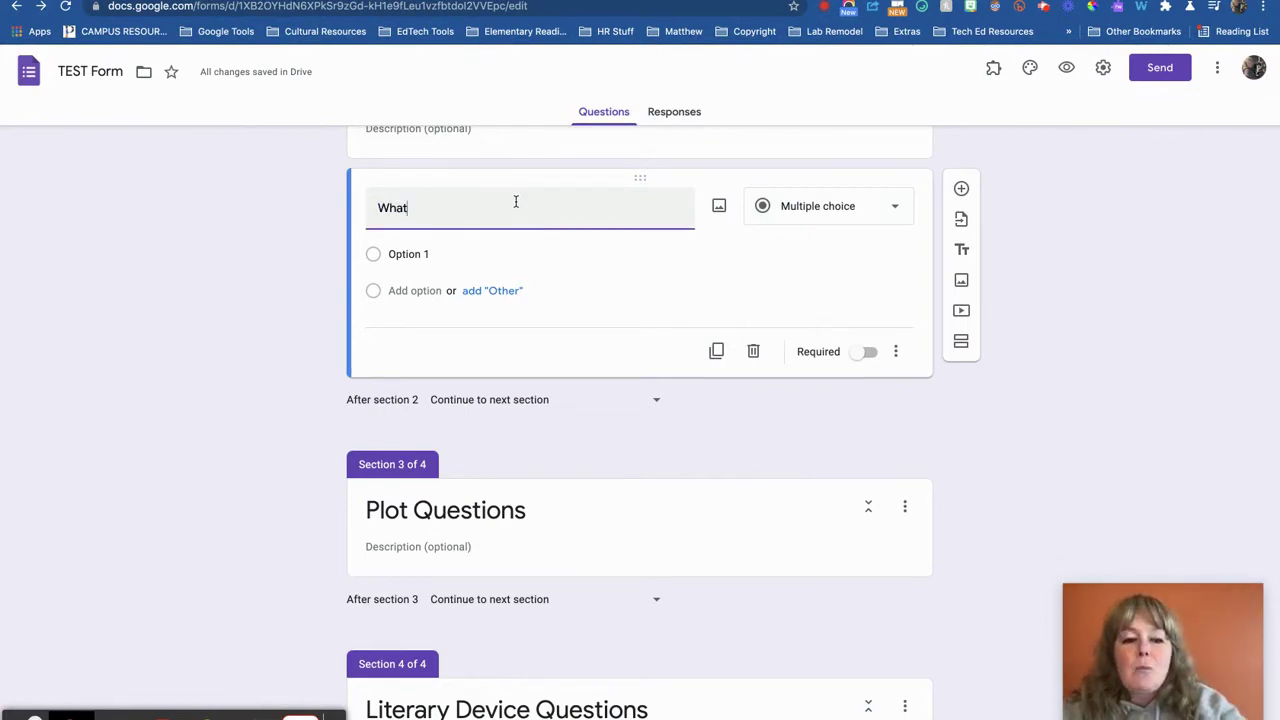
type("is Jordan's occup")
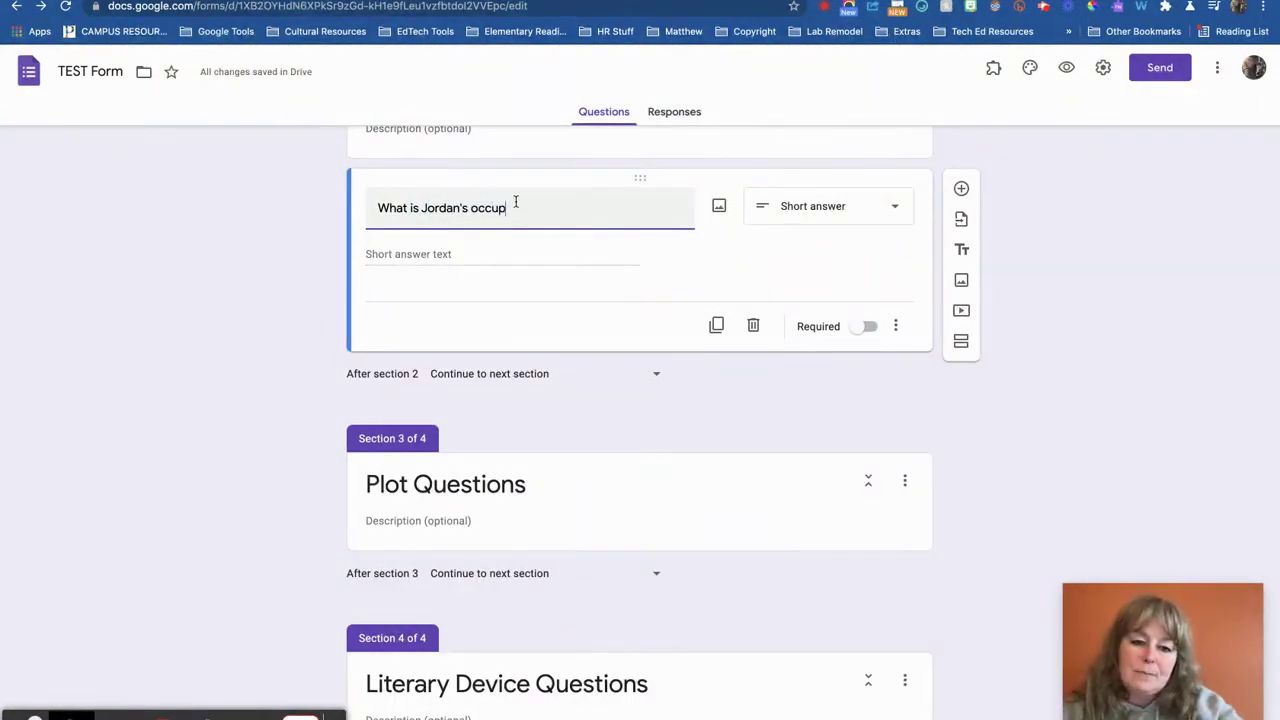
type("ation?")
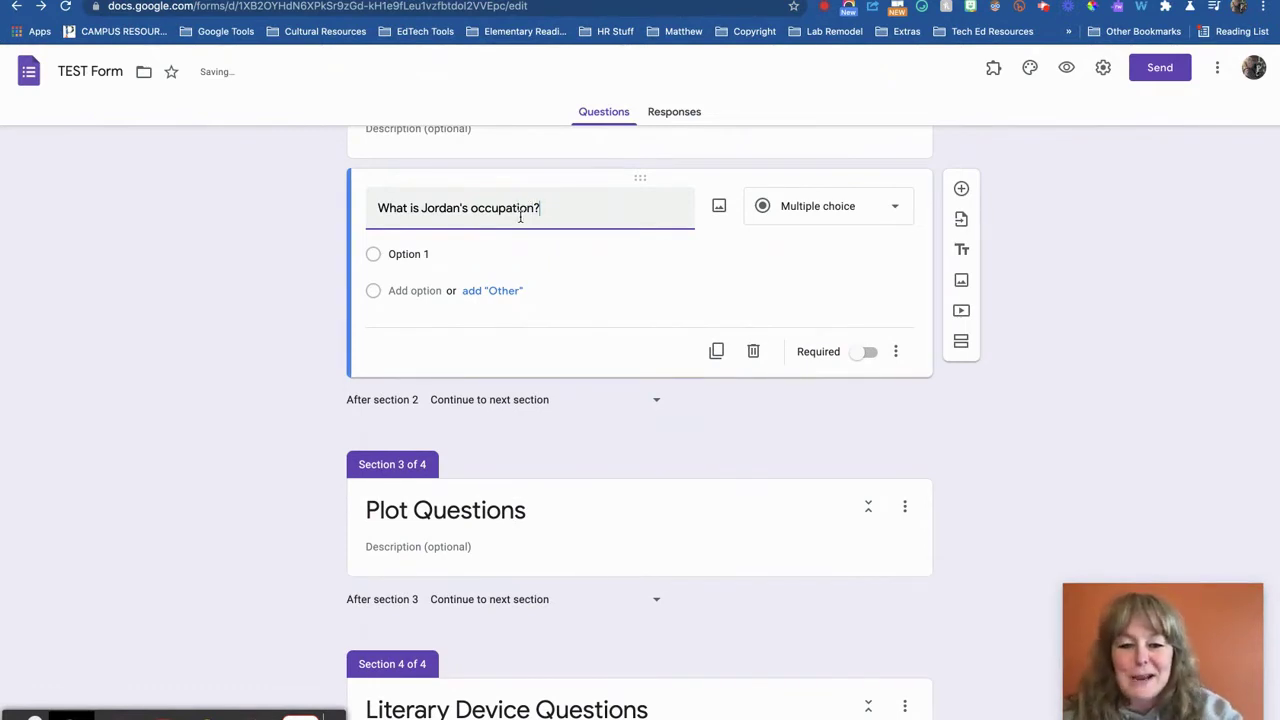
Enter two answer options, including 'She is a professional golfer', and make the question required
left_click(418, 254)
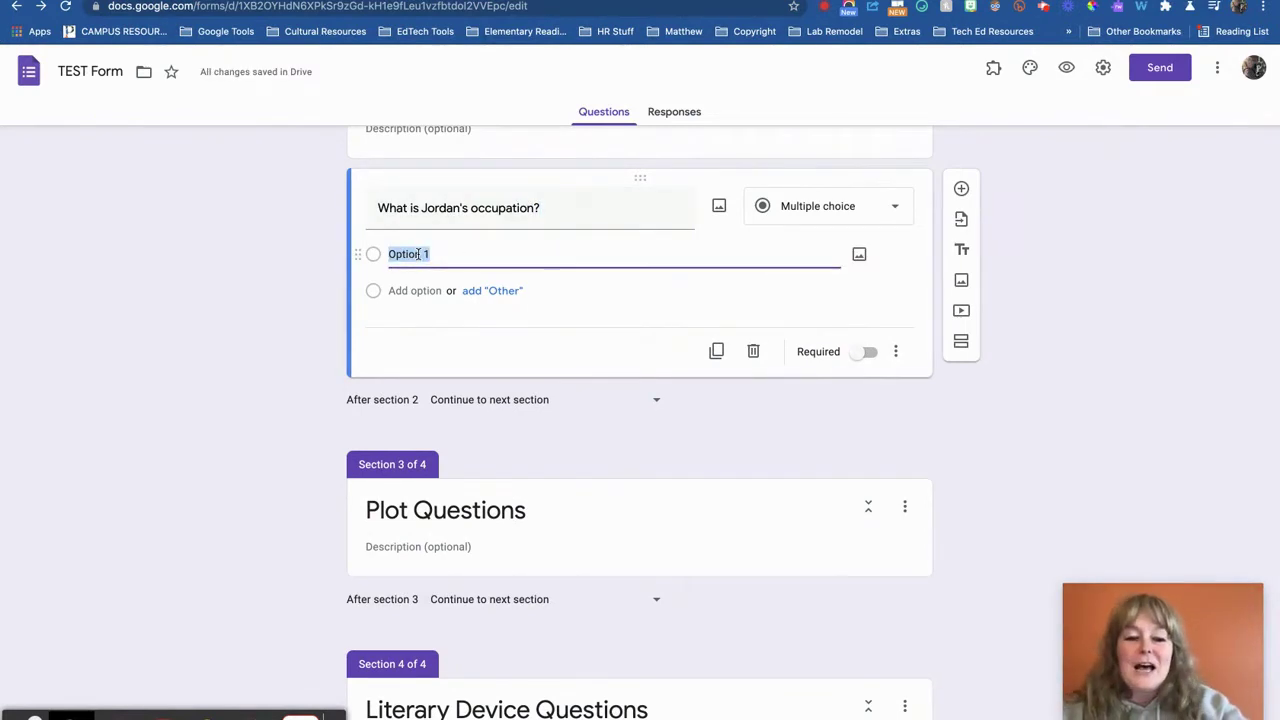
type("is")
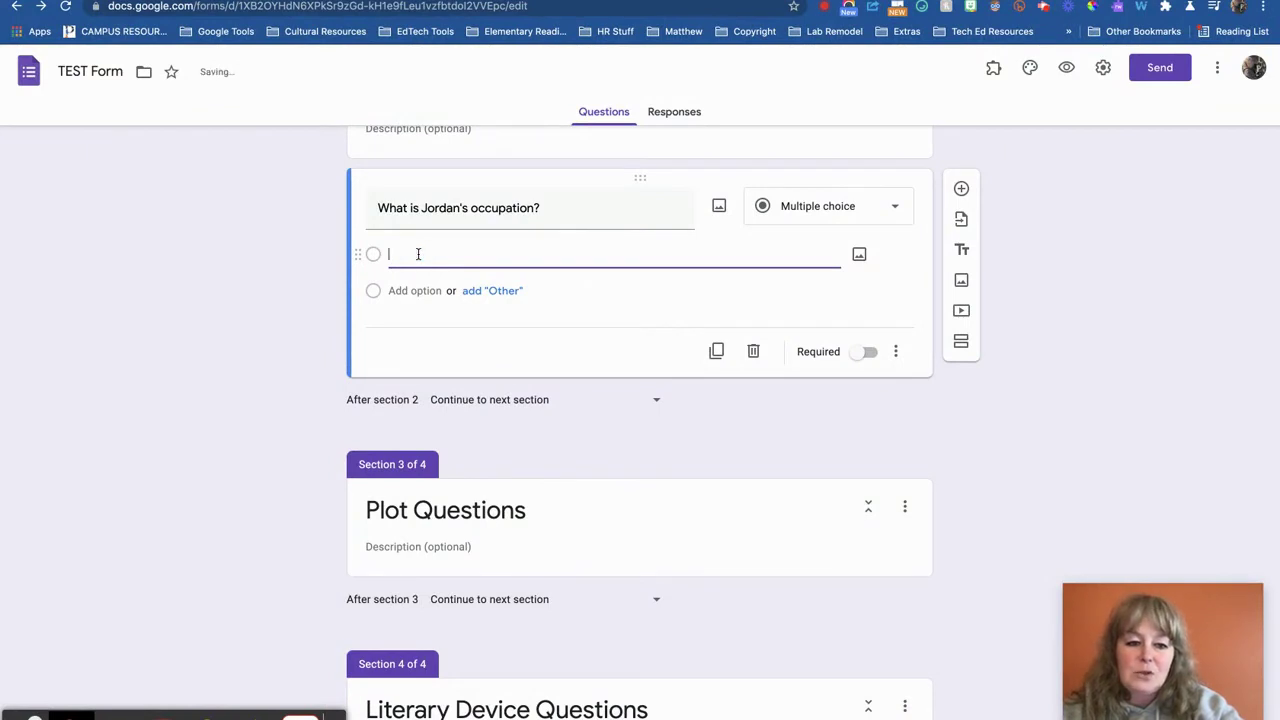
type("e works in an office")
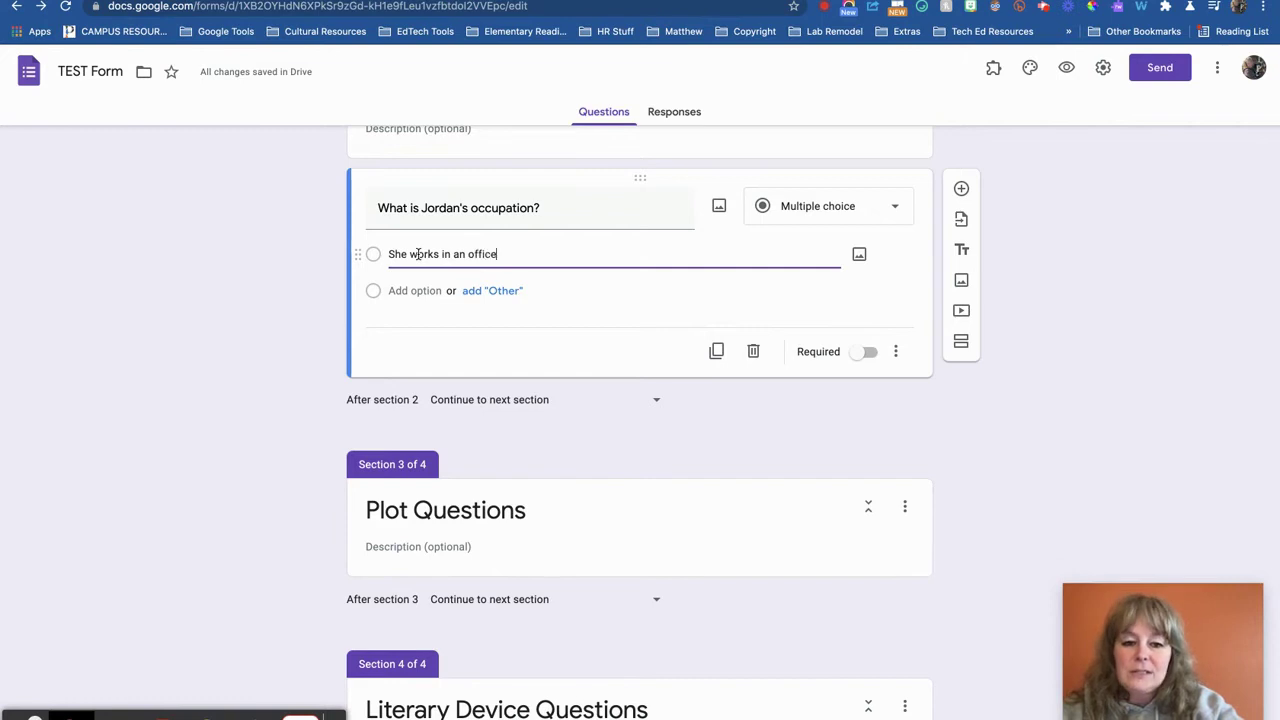
key("Return")
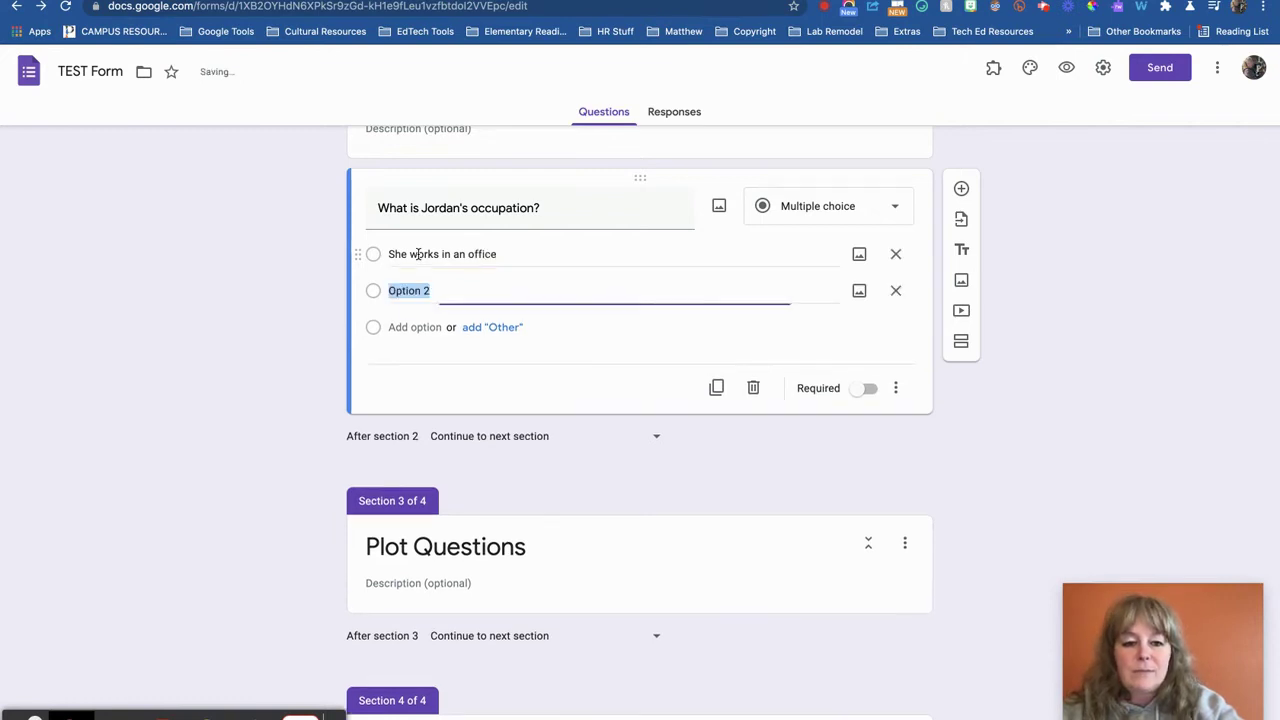
type("She is a professional golfer.")
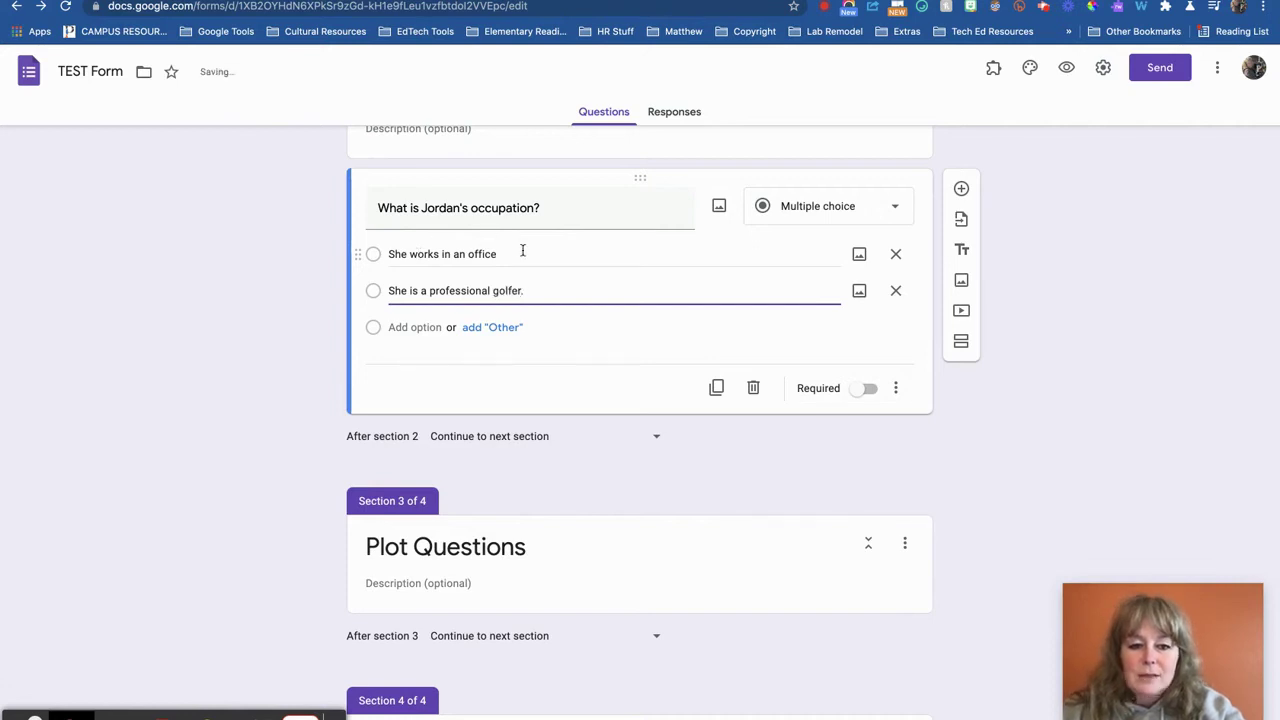
triple_click(522, 253)
left_click(522, 253)
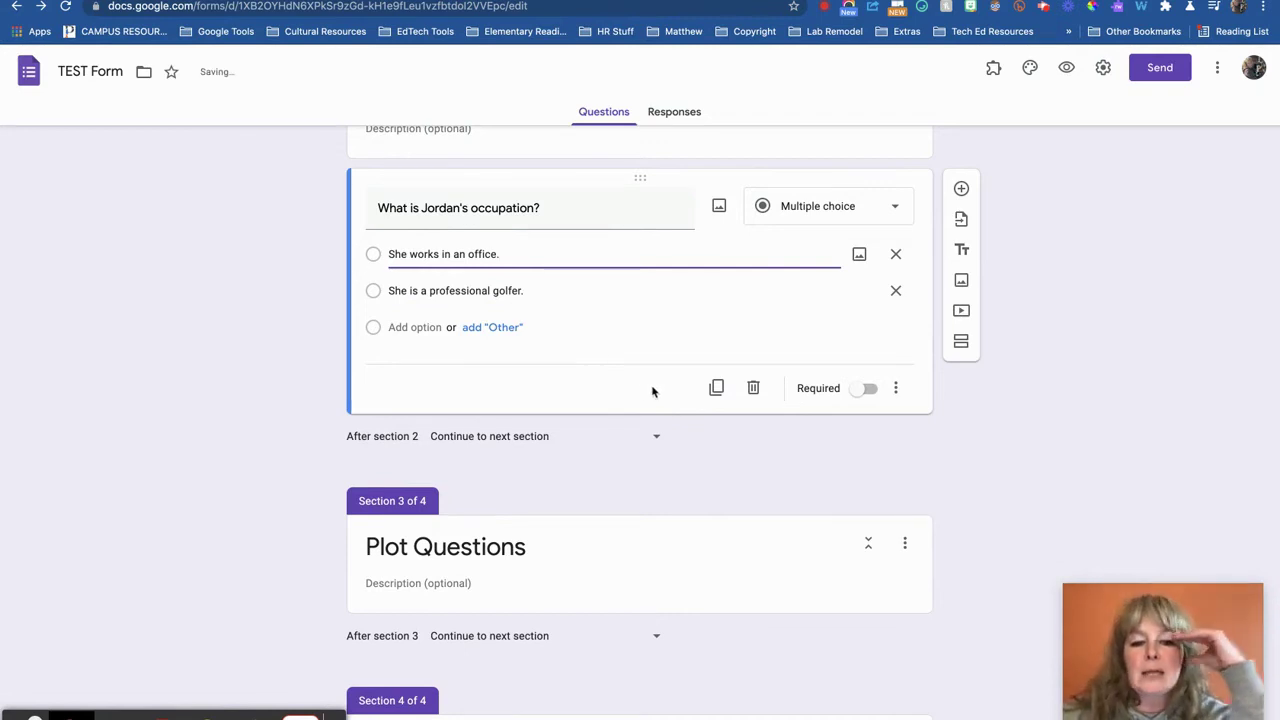
left_click(877, 389)
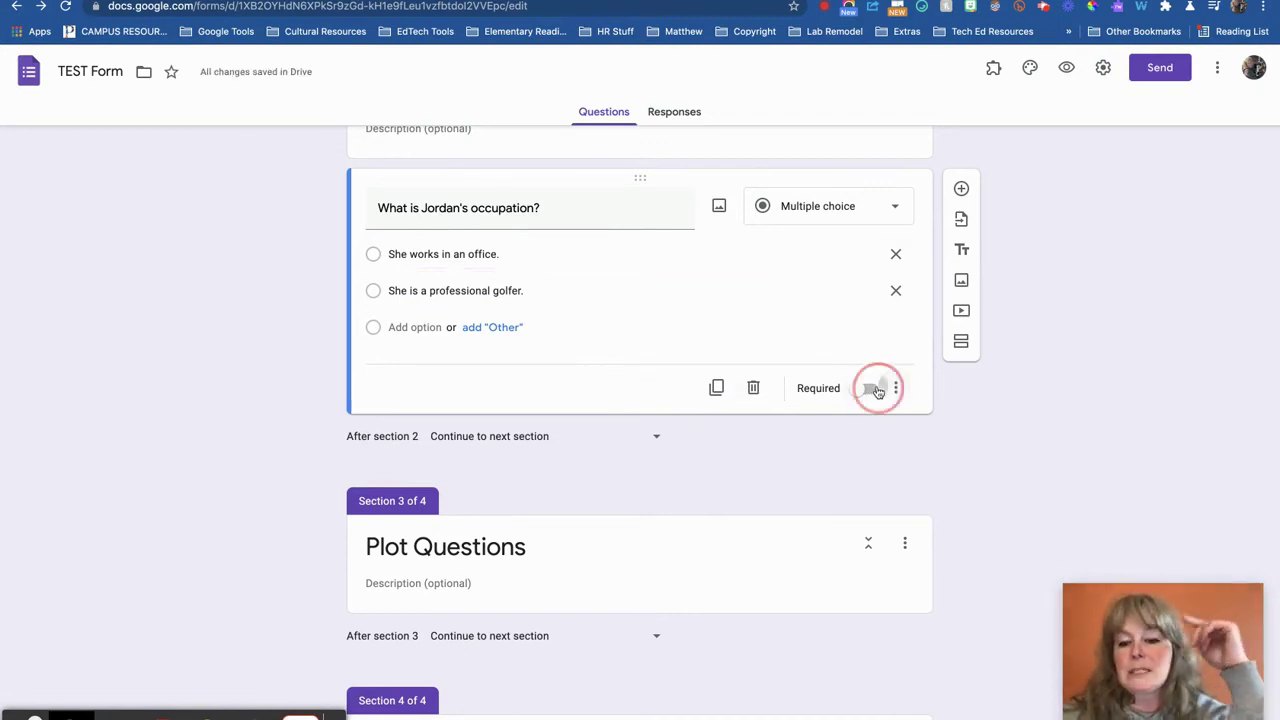
left_click(869, 391)
left_click(869, 391)
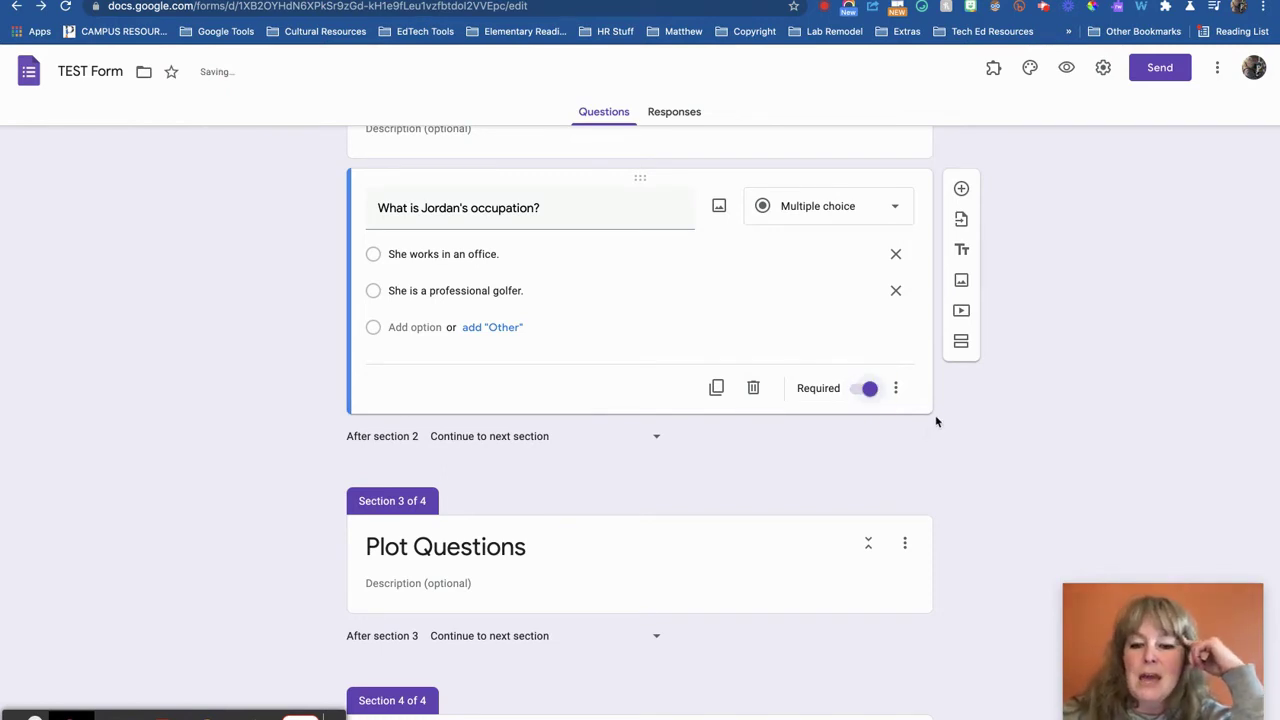
scroll(937, 422, "down", 1)
Turn on Shuffle option order for the Jordan occupation question
scroll(937, 422, "up", 1)
scroll(937, 422, "up", 2)
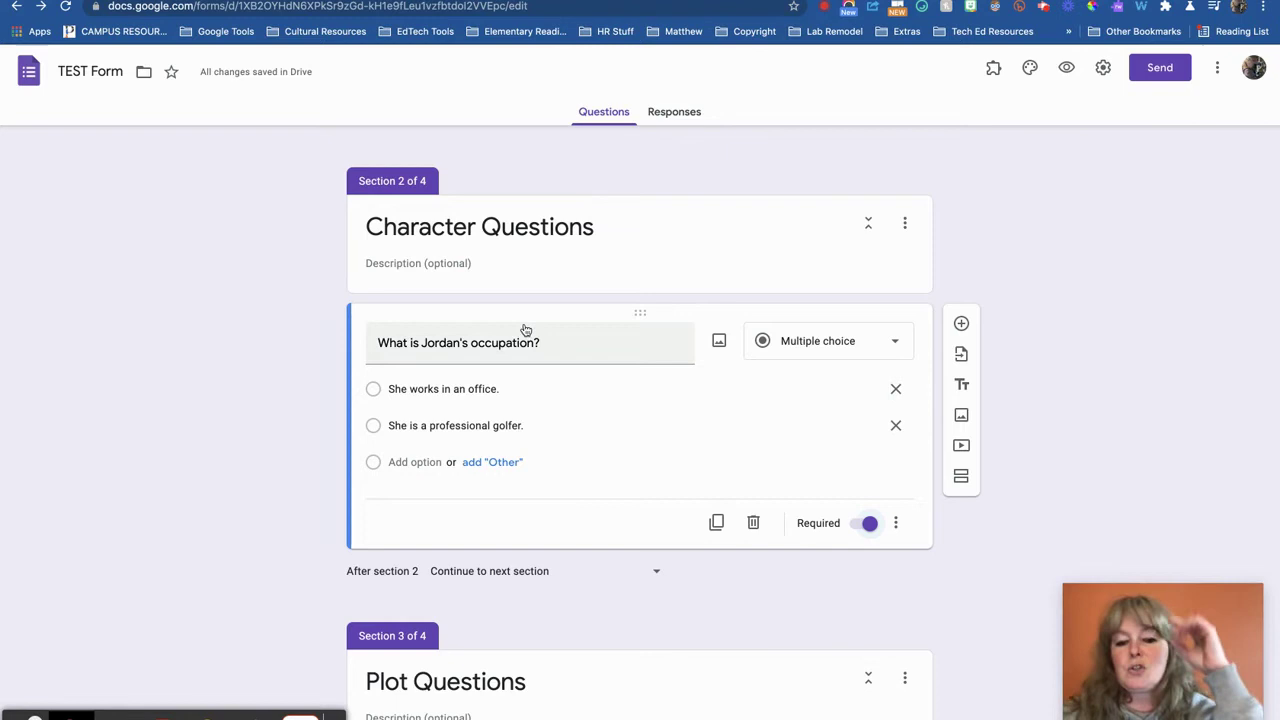
scroll(643, 383, "down", 2)
left_click(898, 414)
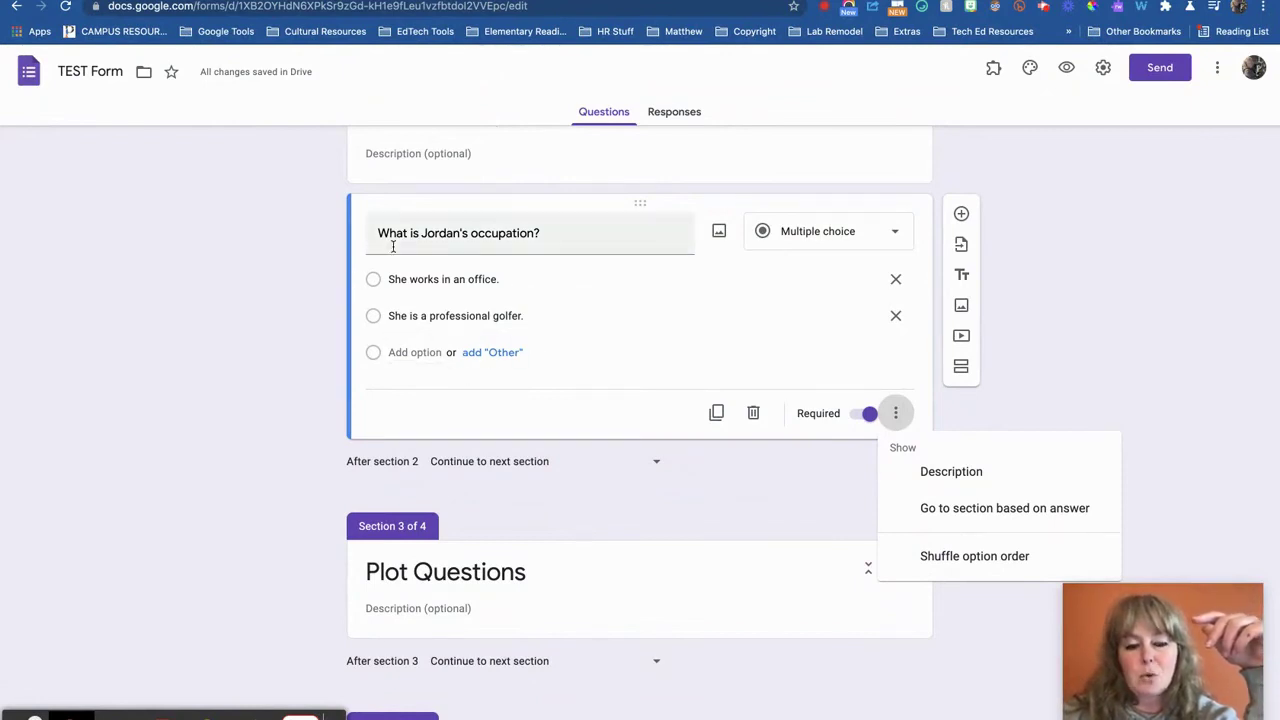
left_click(980, 556)
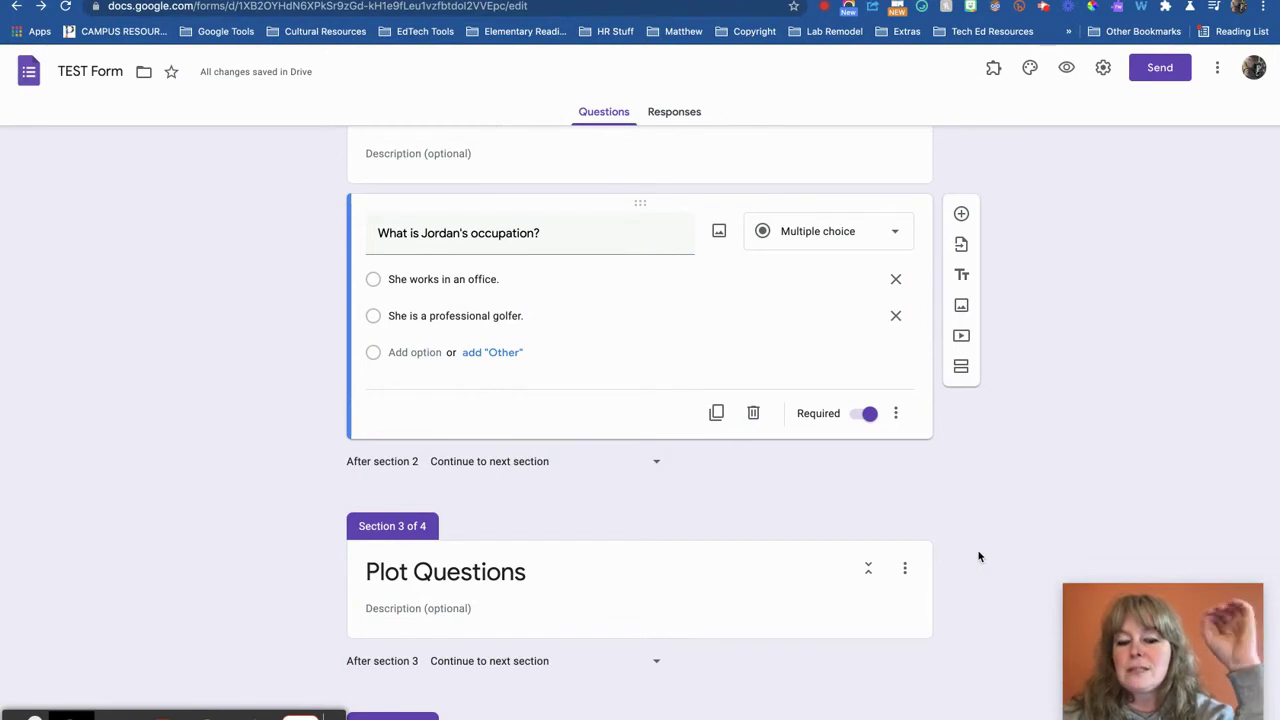
Select the Plot Questions section for editing
scroll(979, 557, "down", 1)
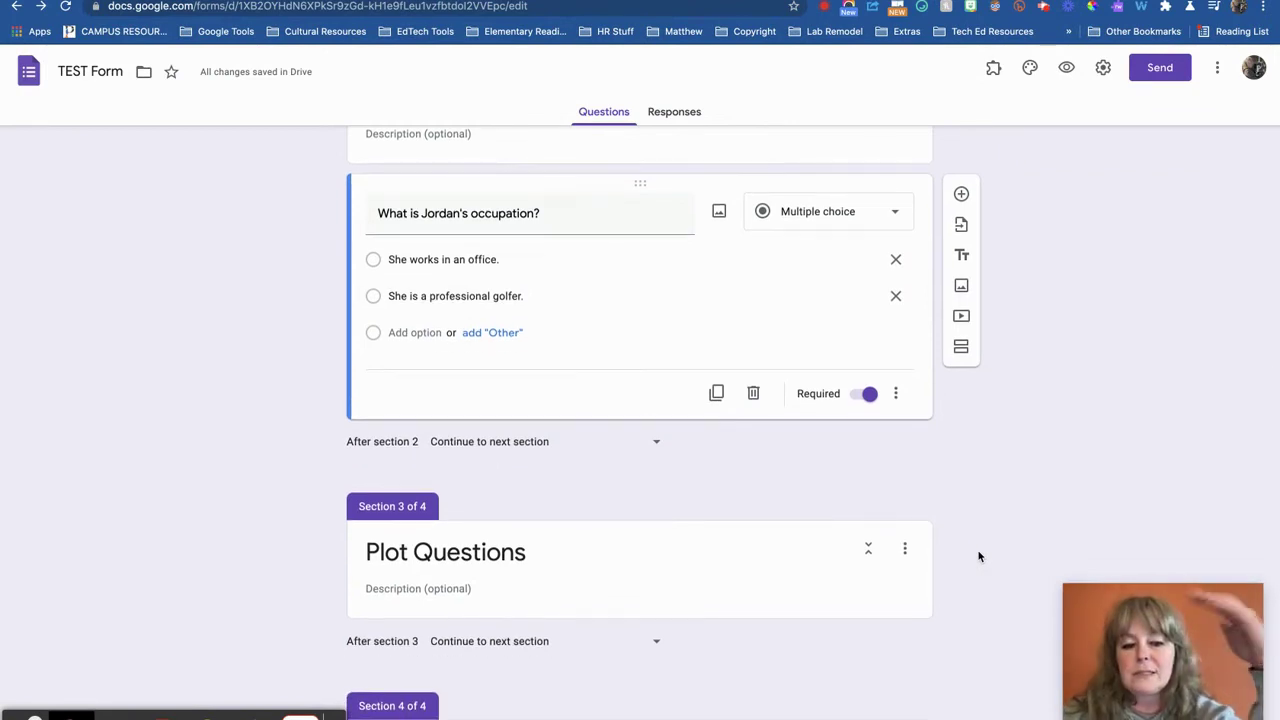
scroll(979, 557, "down", 4)
scroll(979, 557, "down", 1)
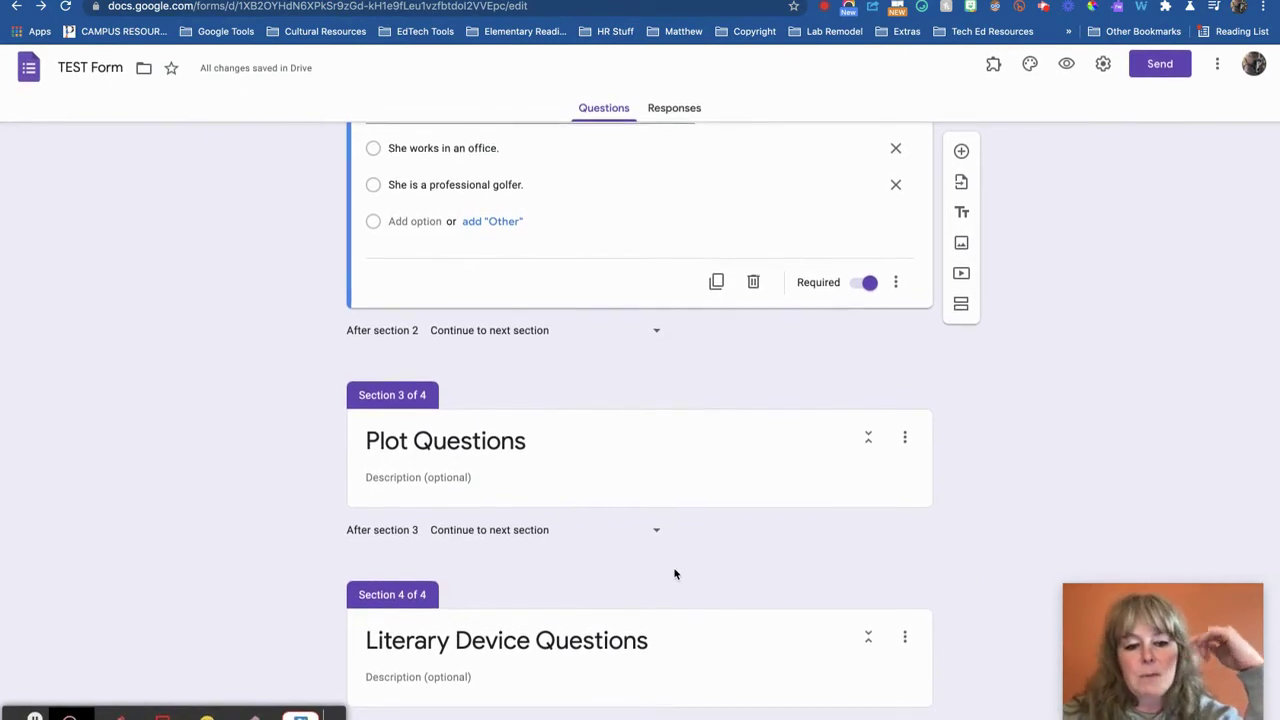
left_click(481, 477)
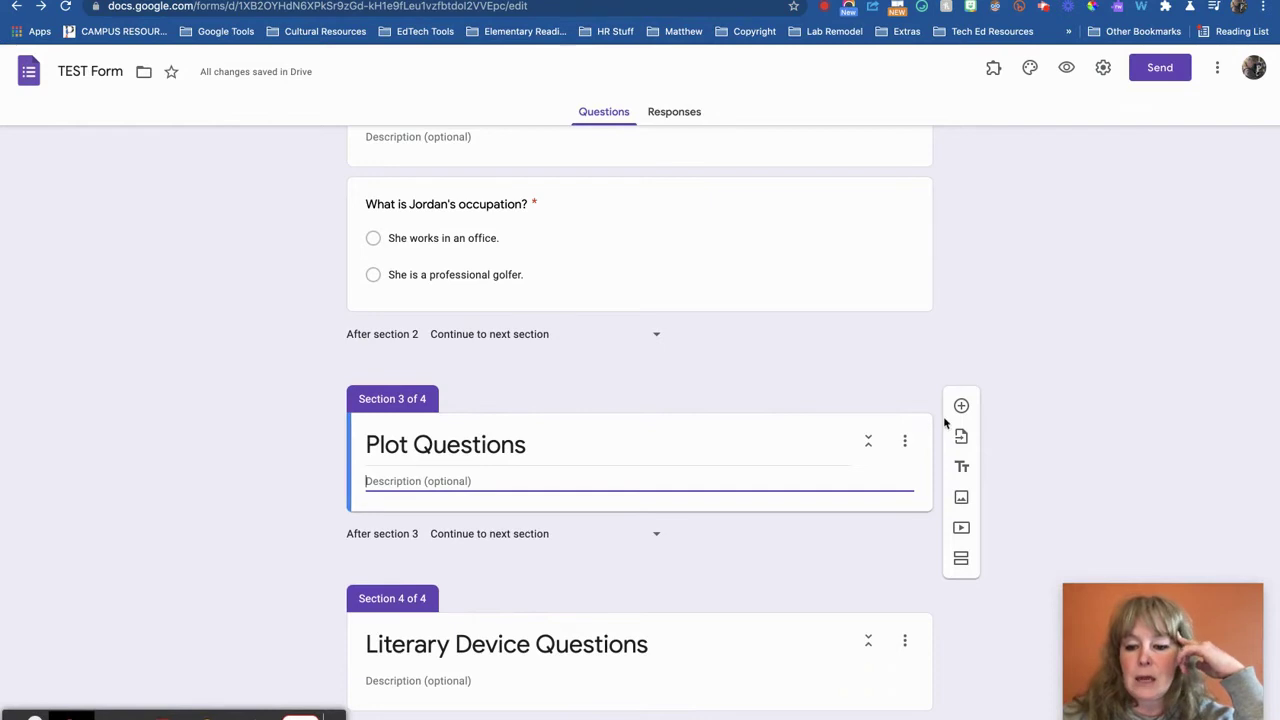
Upload map_gatsby.png into Plot Questions and add a blank question beneath it
left_click(961, 497)
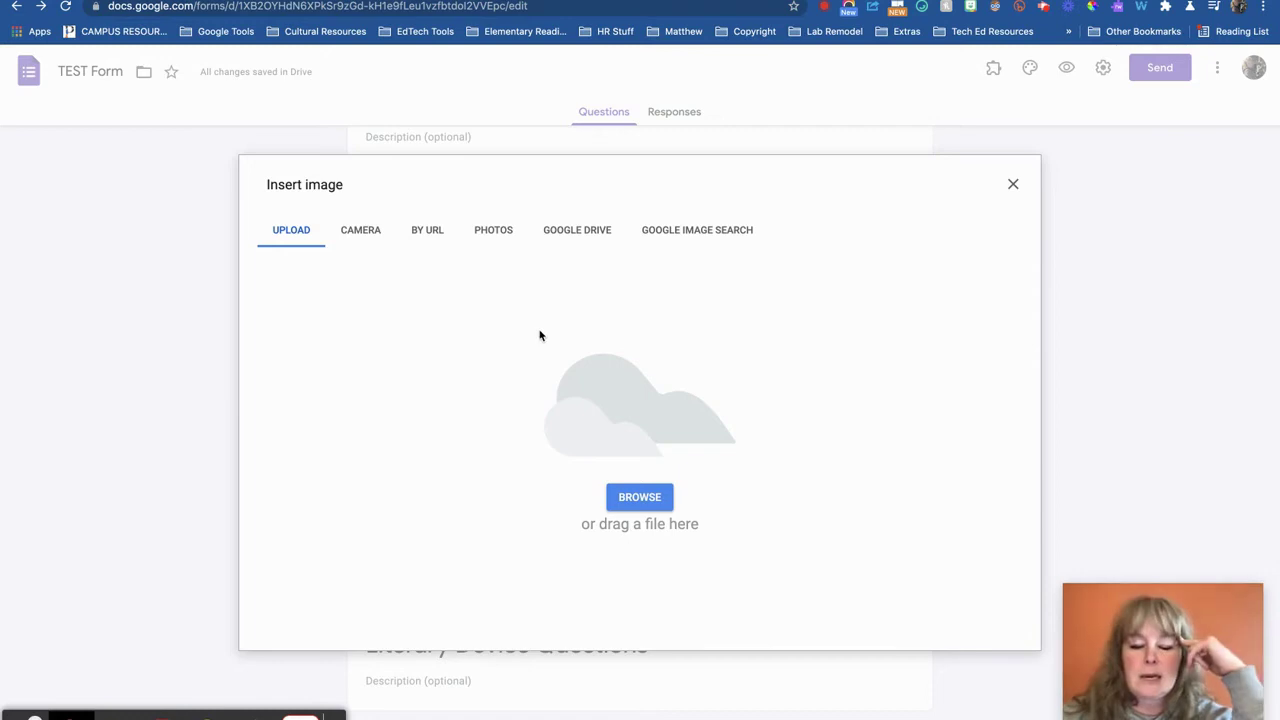
left_click(648, 508)
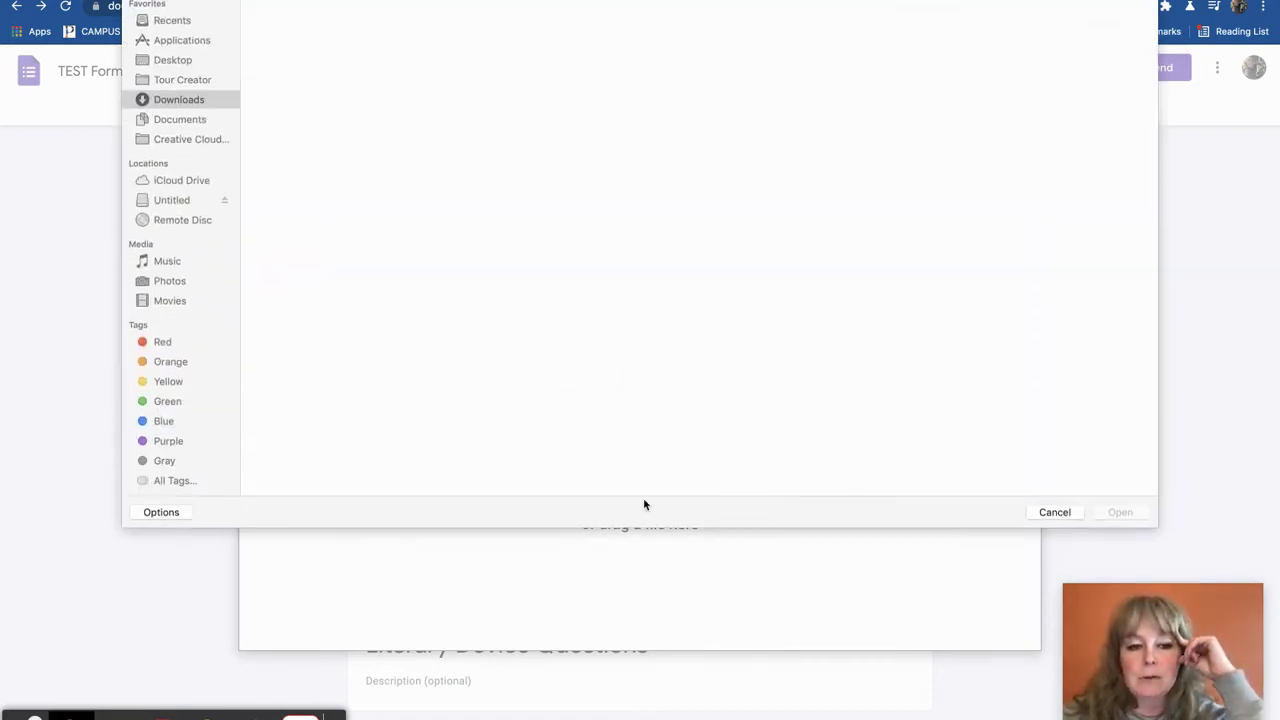
left_click(292, 20)
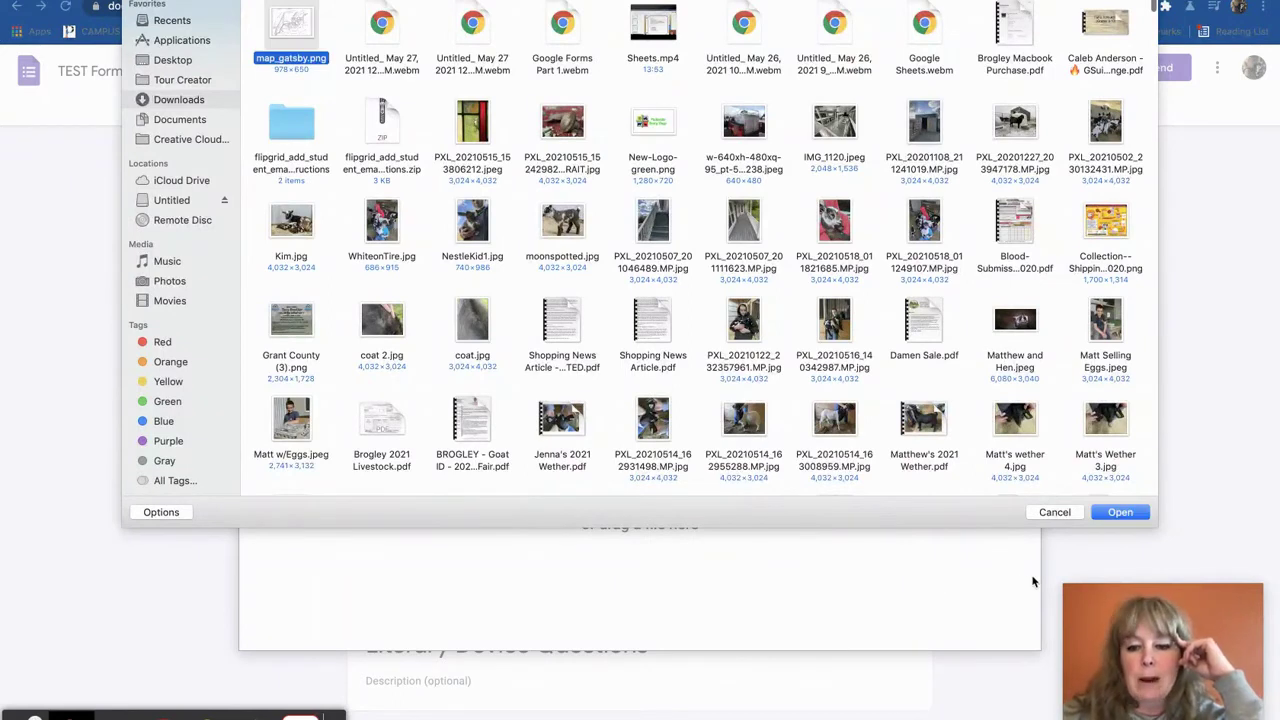
left_click(1120, 512)
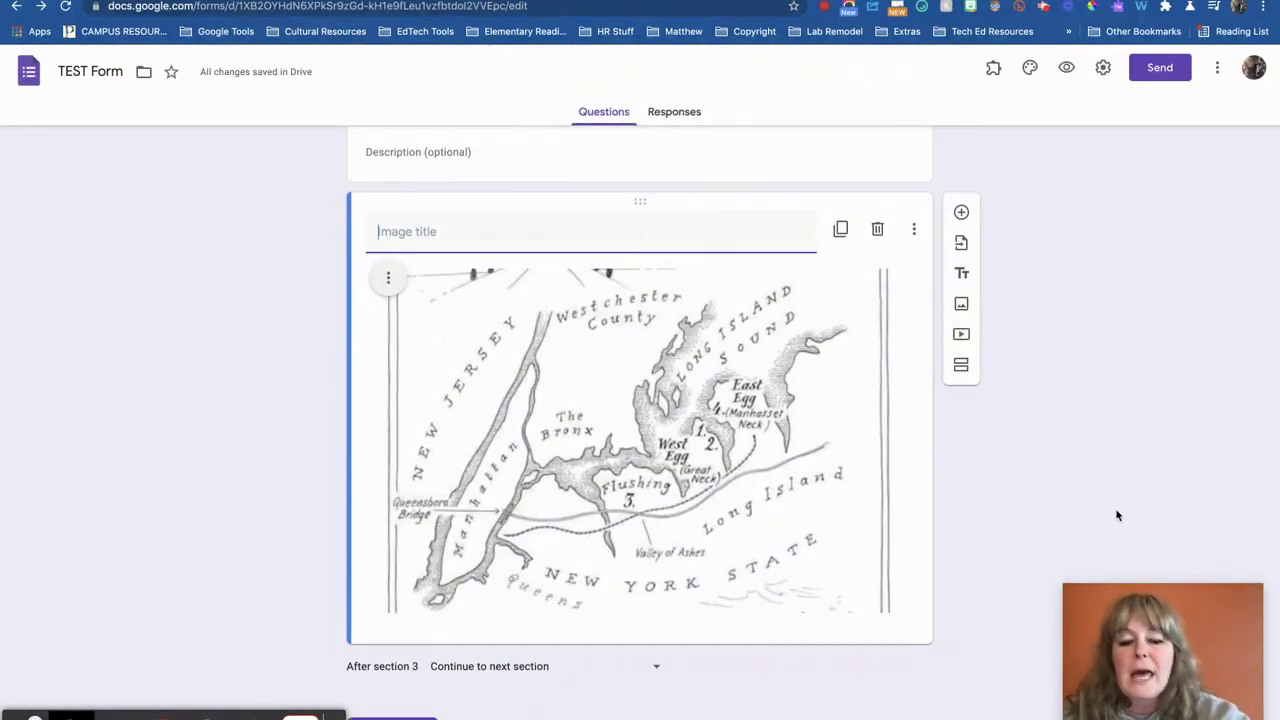
left_click(961, 212)
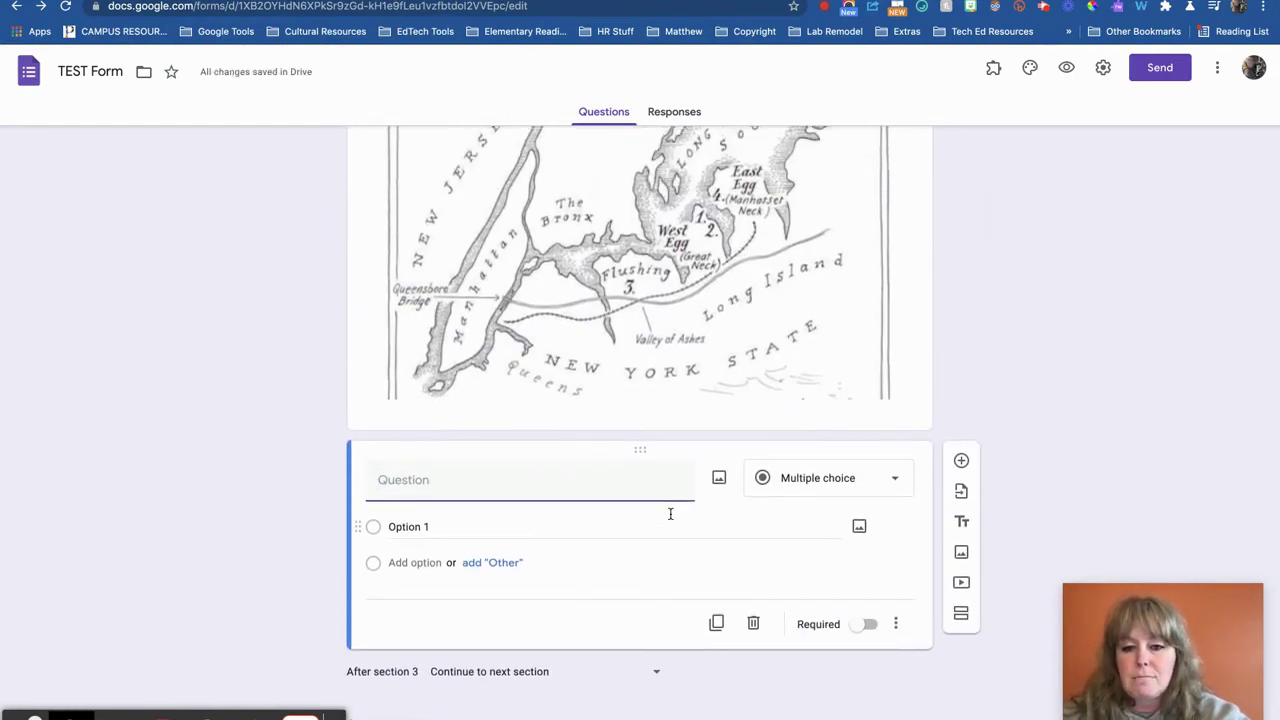
Make the question a required short answer reading 'Where did Tom & Daisy live?'
scroll(671, 514, "up", 1)
left_click(548, 527)
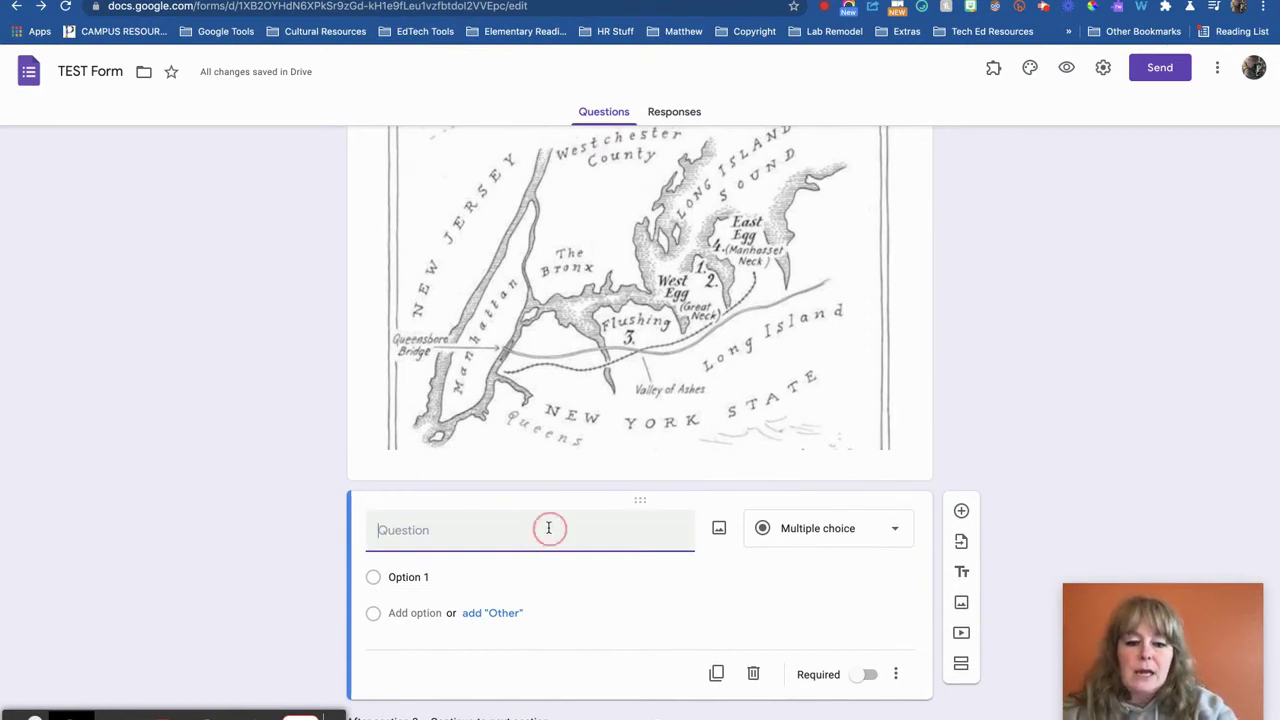
type("Where did Tom")
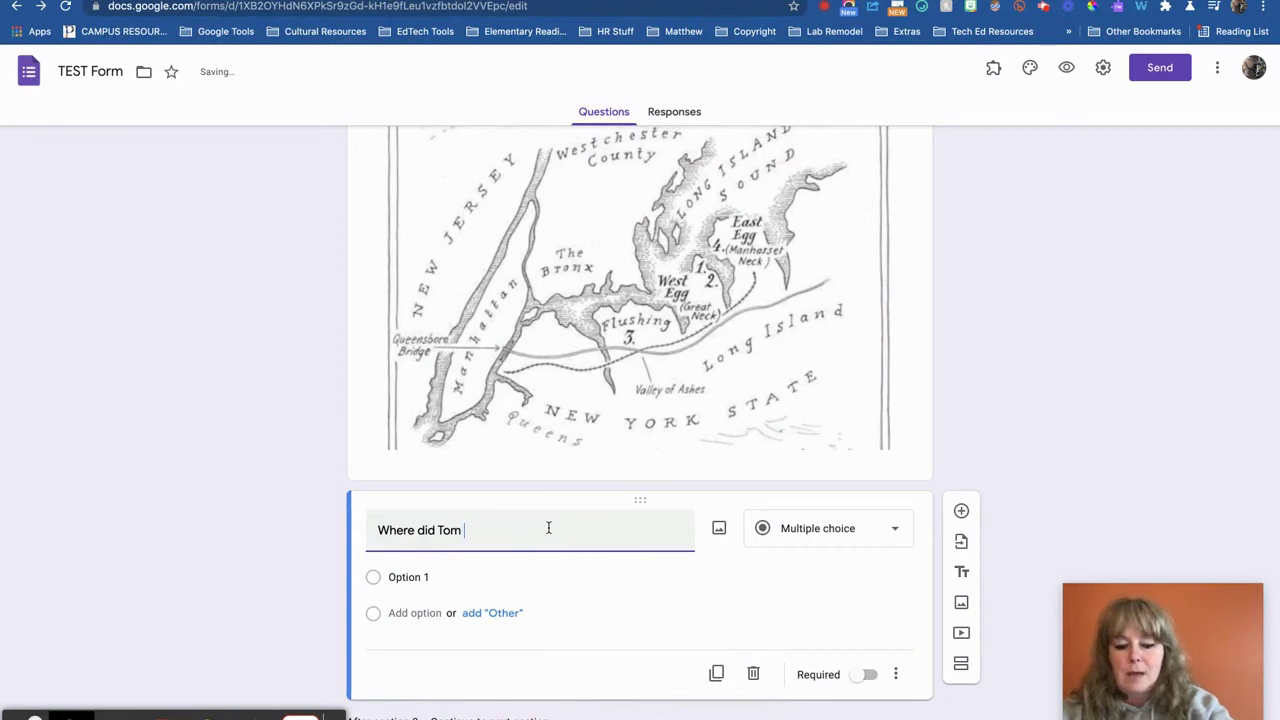
type(" & Dairy")
key("BackSpace")
type("sy lif")
key("BackSpace")
type("ve?")
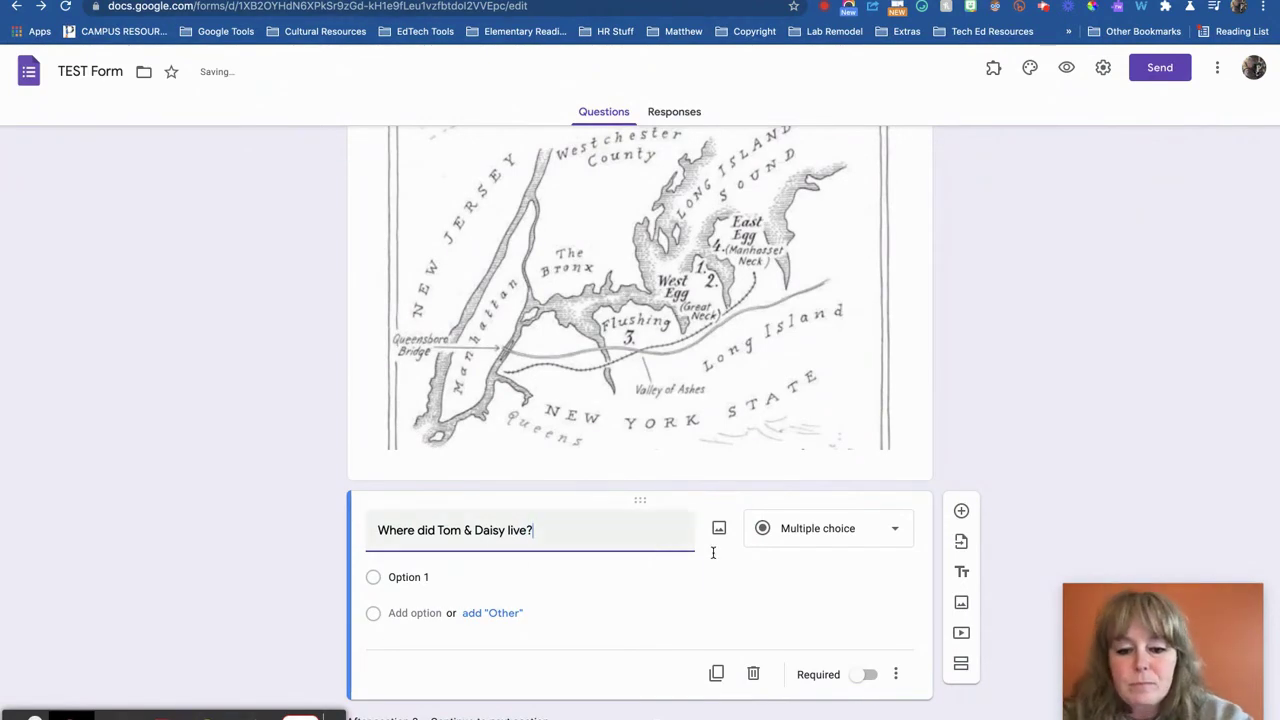
left_click(797, 532)
left_click(814, 296)
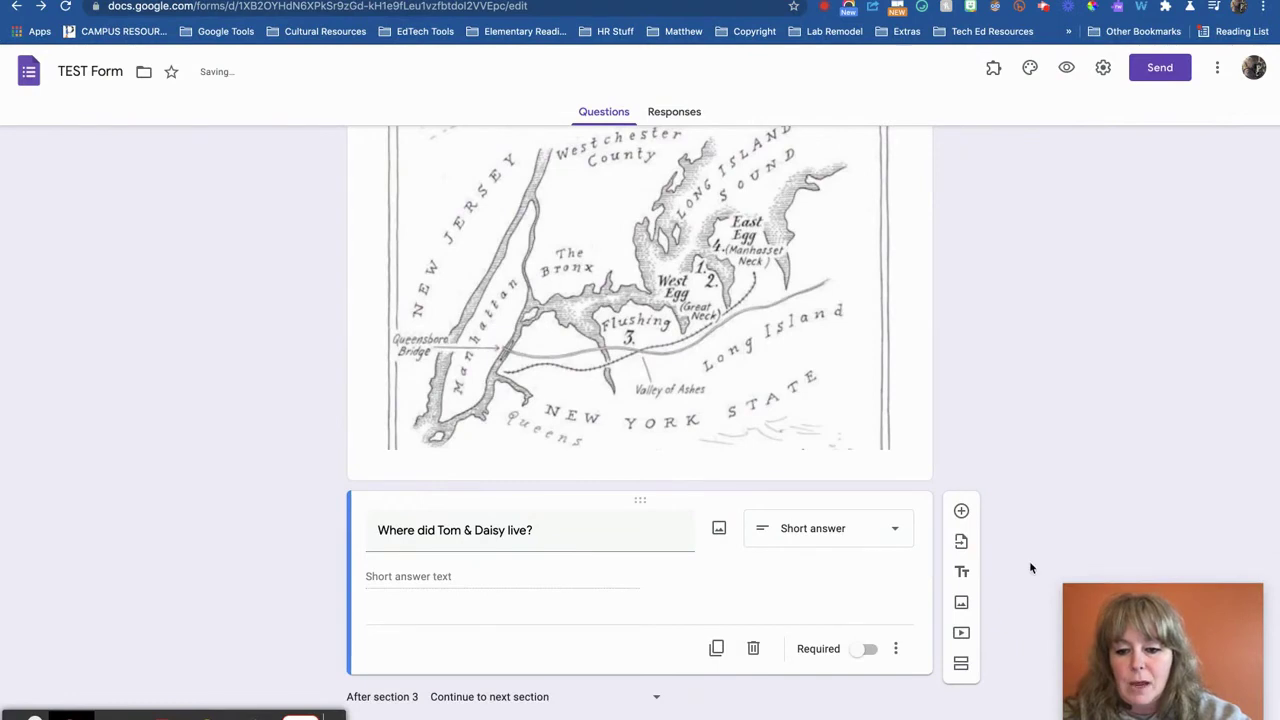
left_click(871, 655)
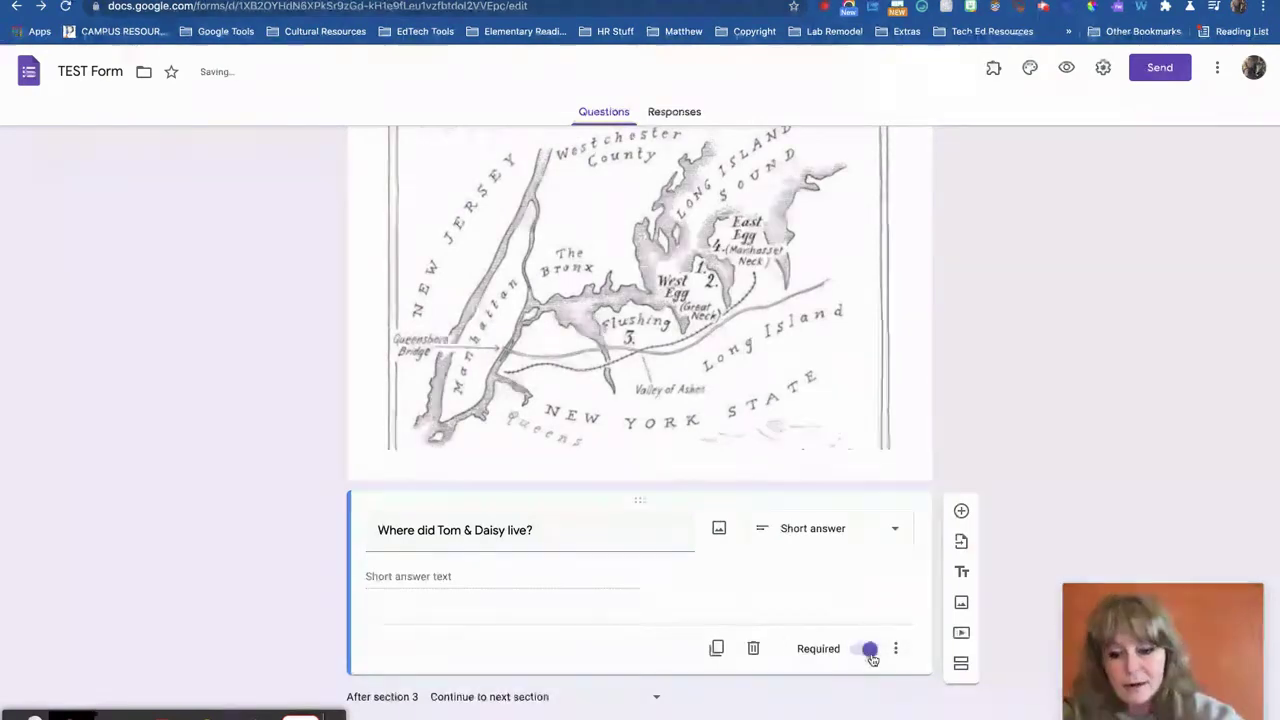
Add a second required question, 'Where did Nick live', below it
scroll(872, 658, "down", 2)
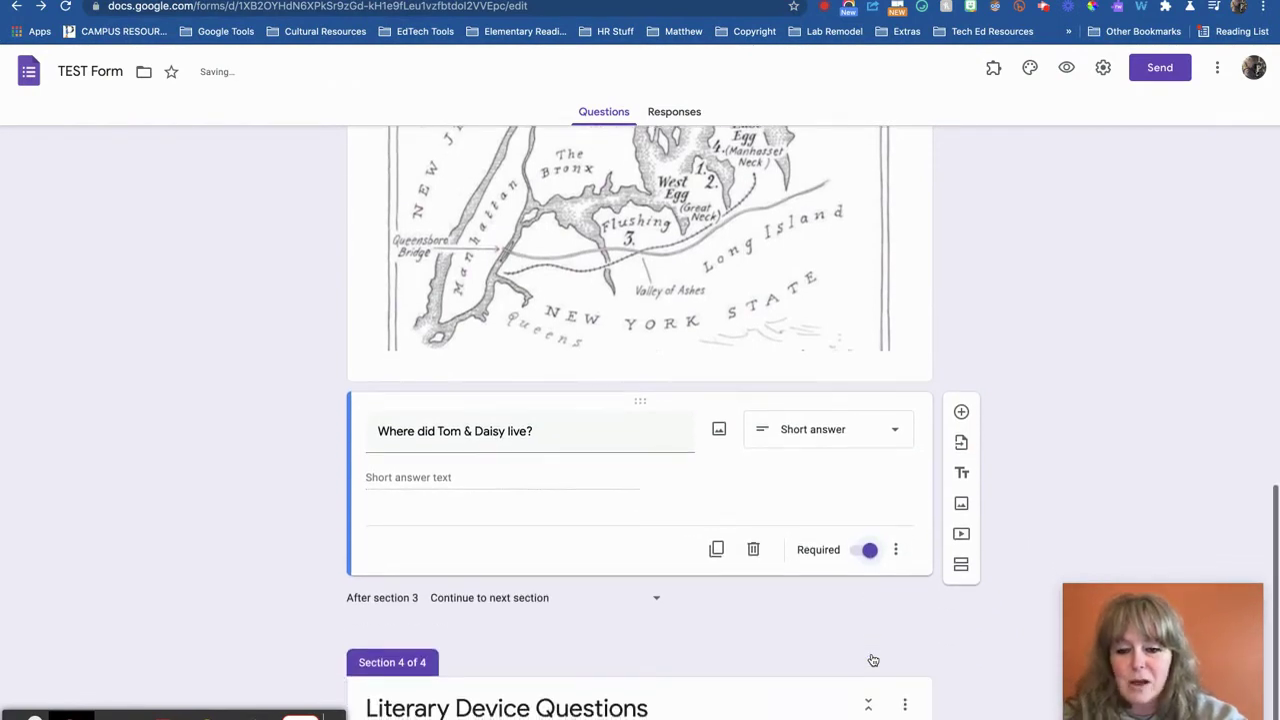
left_click(961, 412)
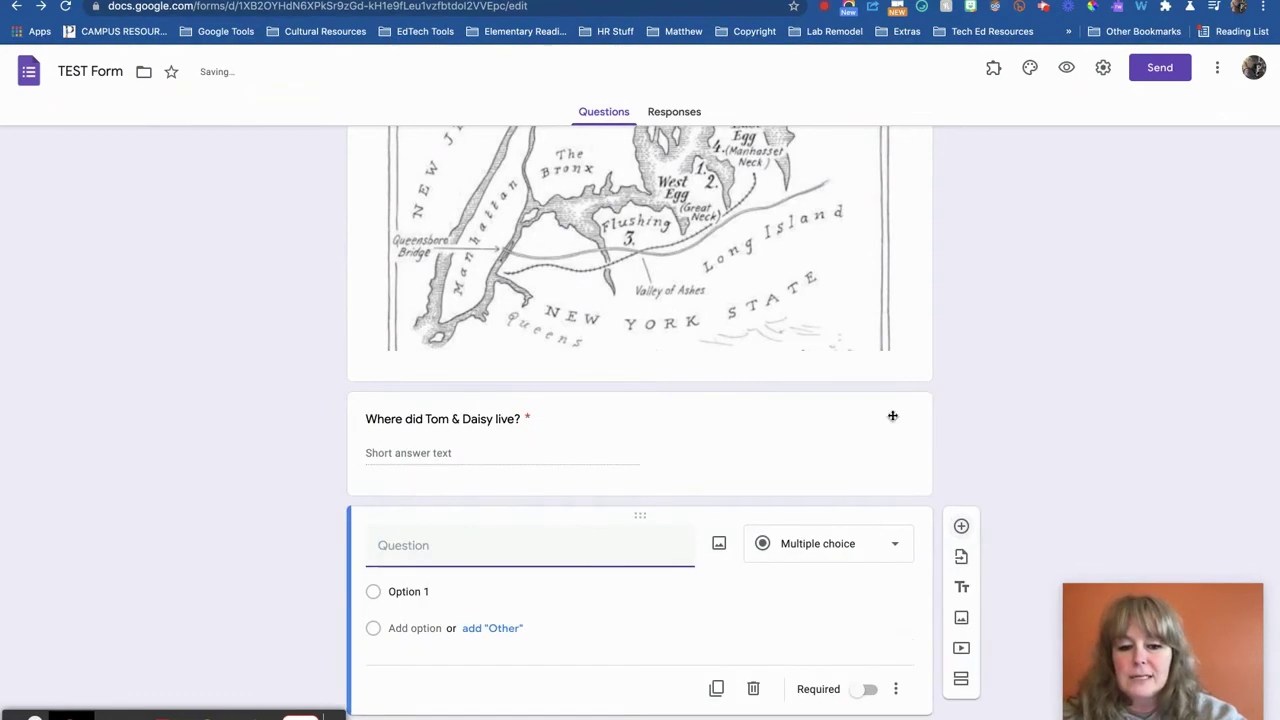
type("Where did Nick ")
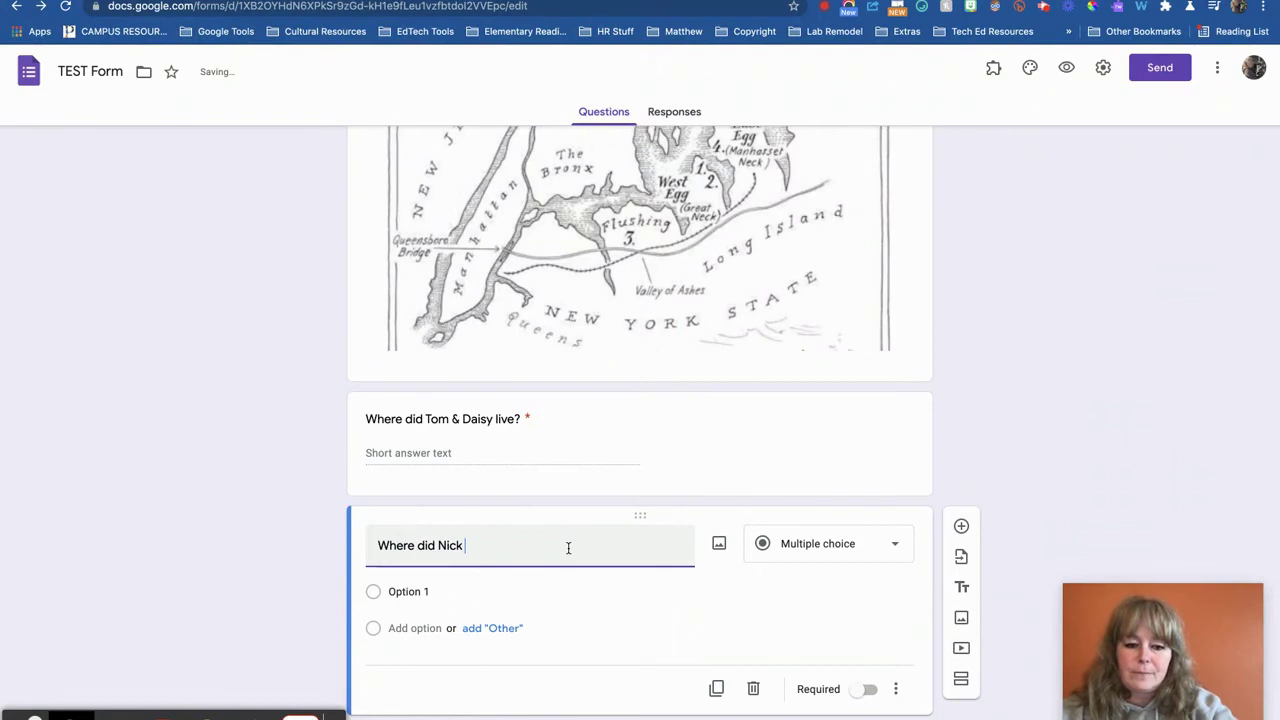
type("live?")
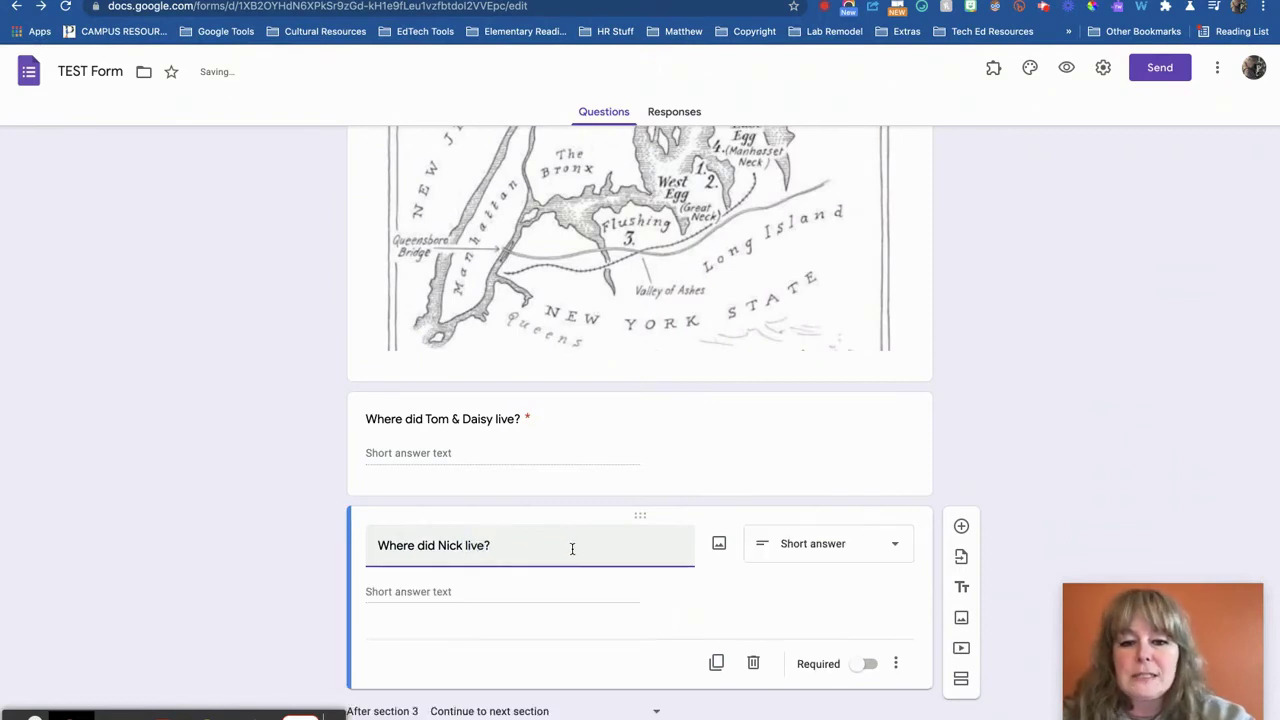
scroll(585, 562, "up", 2)
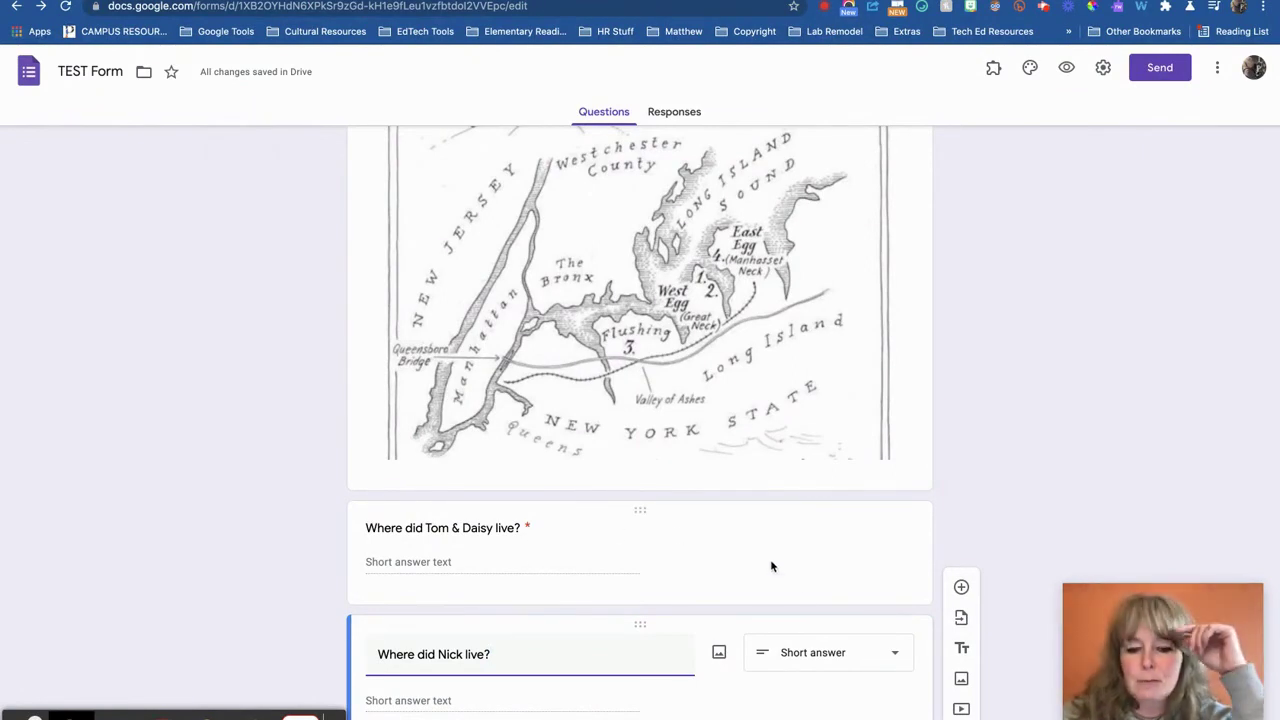
scroll(800, 598, "down", 2)
scroll(800, 598, "down", 2)
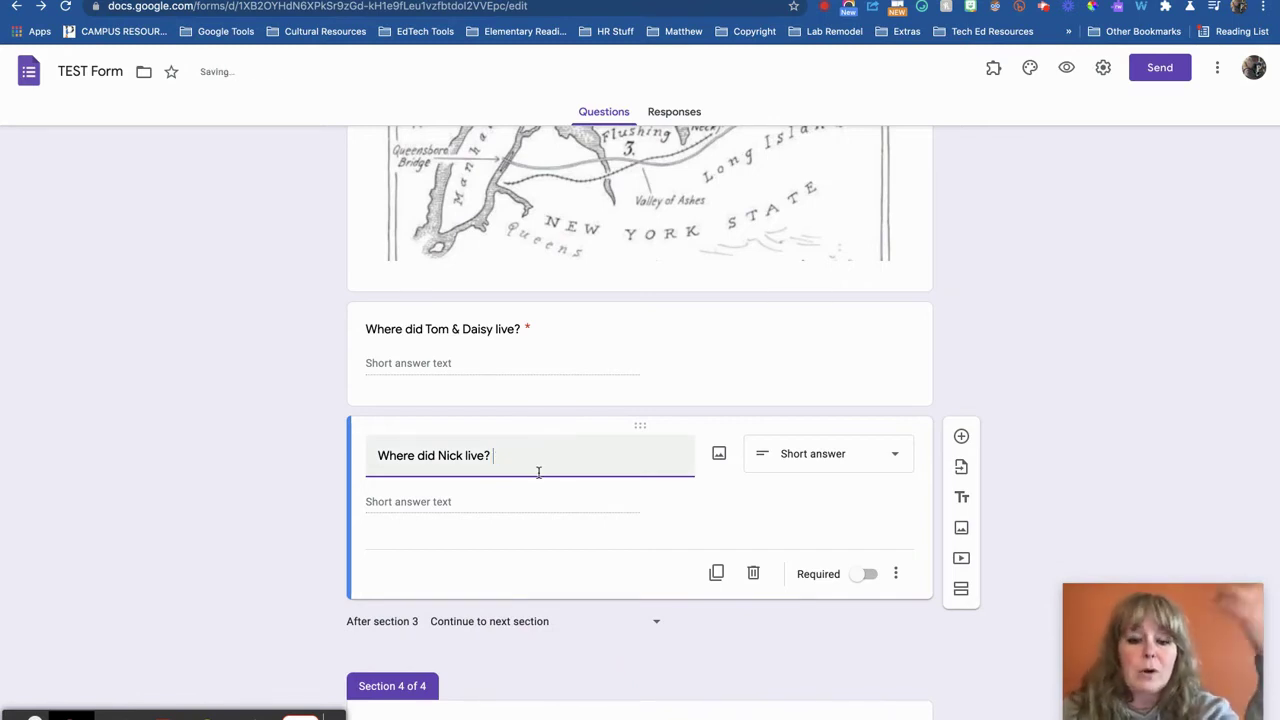
left_click(869, 574)
scroll(908, 605, "down", 2)
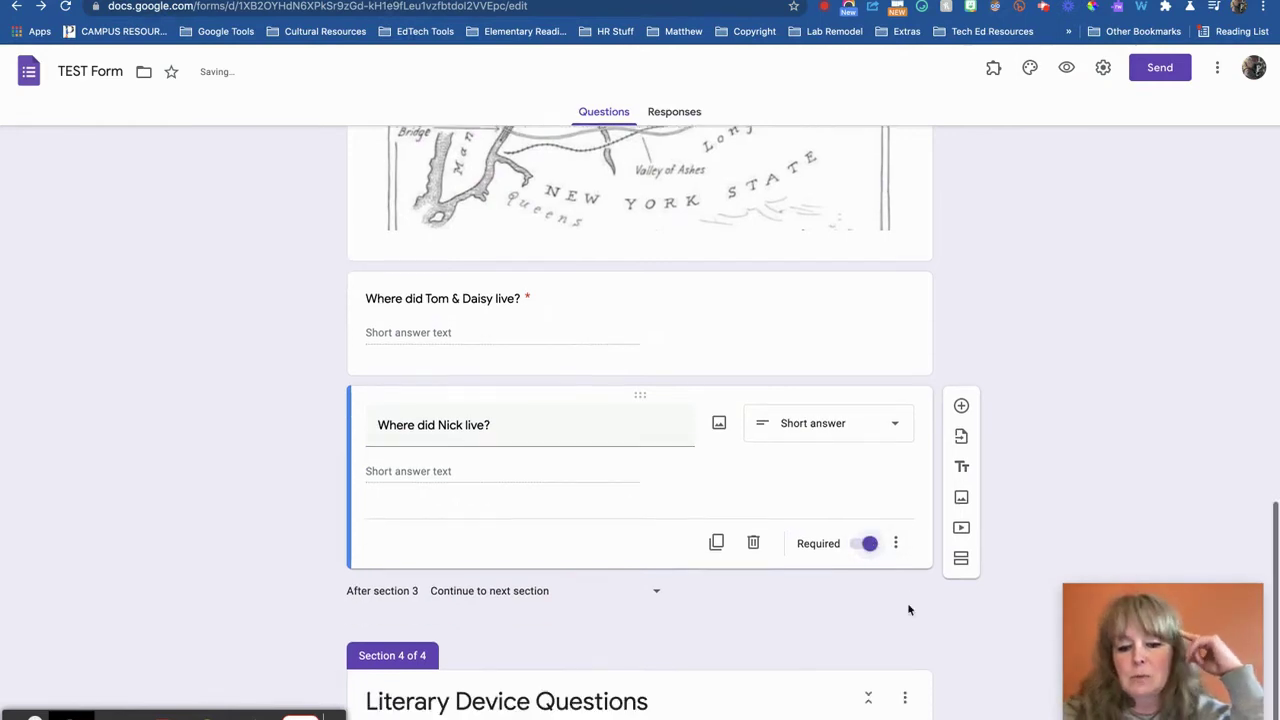
scroll(934, 615, "up", 8)
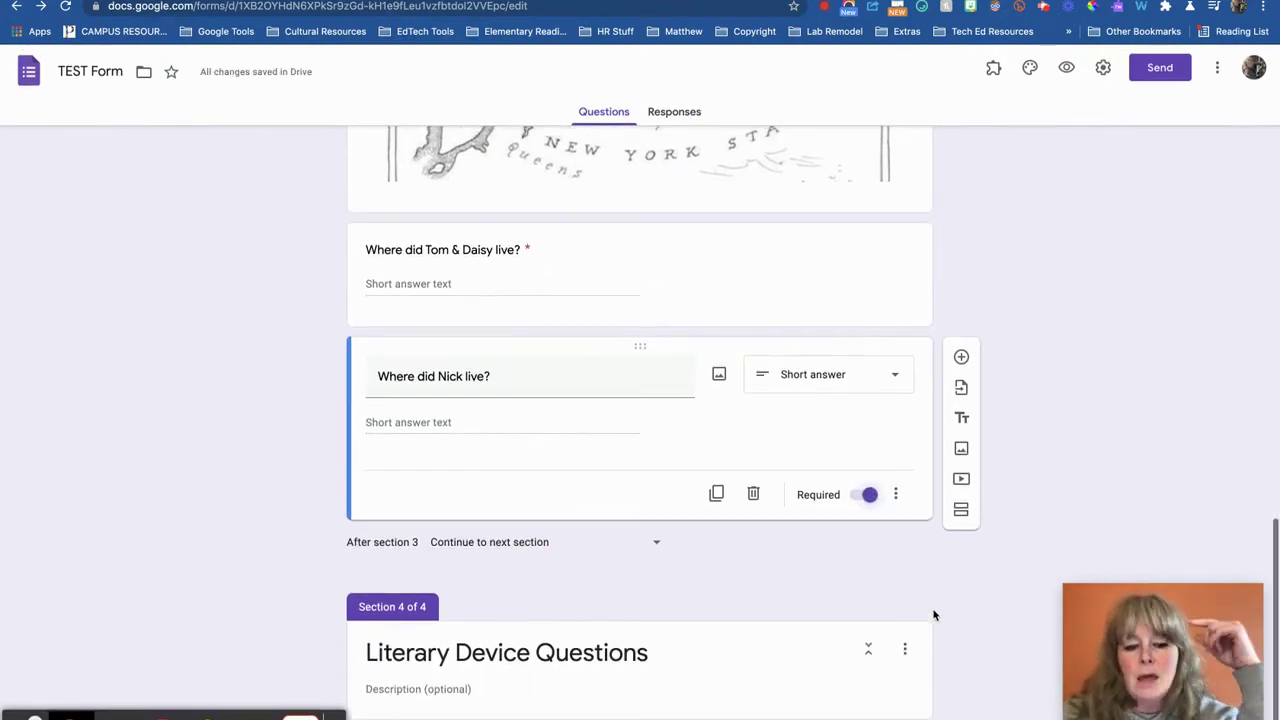
scroll(934, 615, "up", 1)
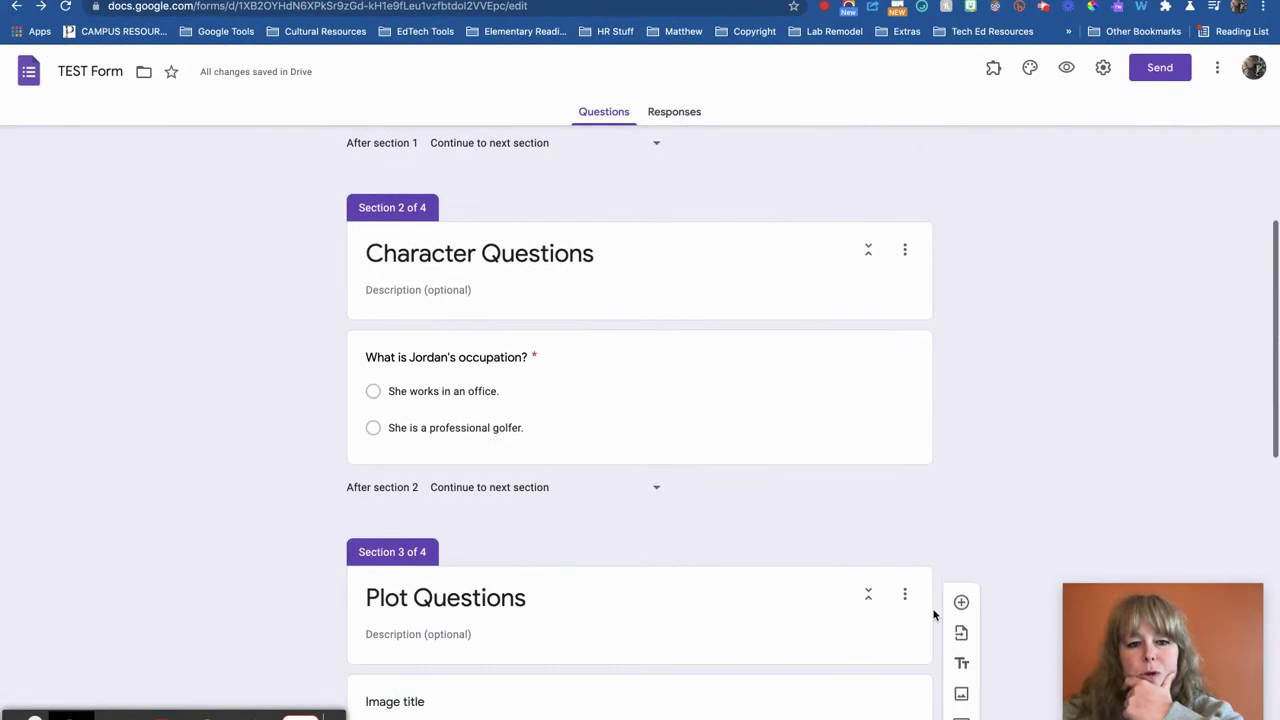
scroll(934, 615, "down", 4)
scroll(934, 615, "up", 5)
scroll(934, 615, "up", 6)
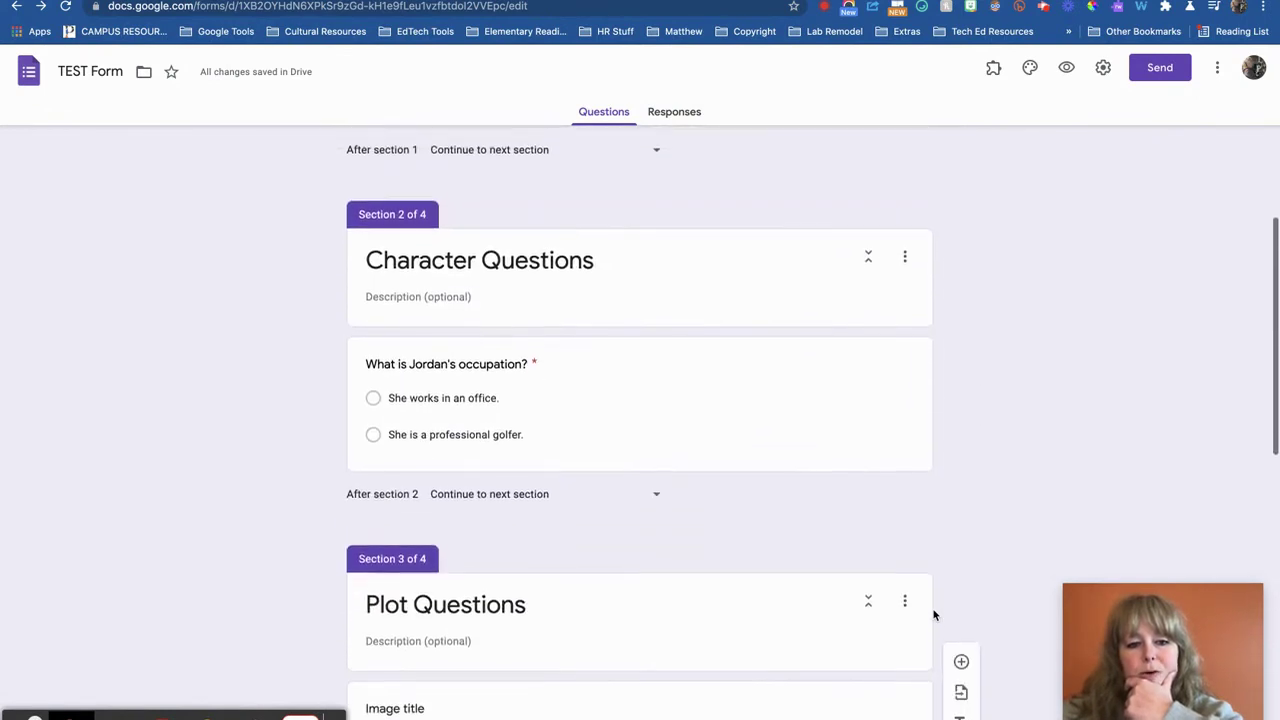
scroll(930, 617, "down", 15)
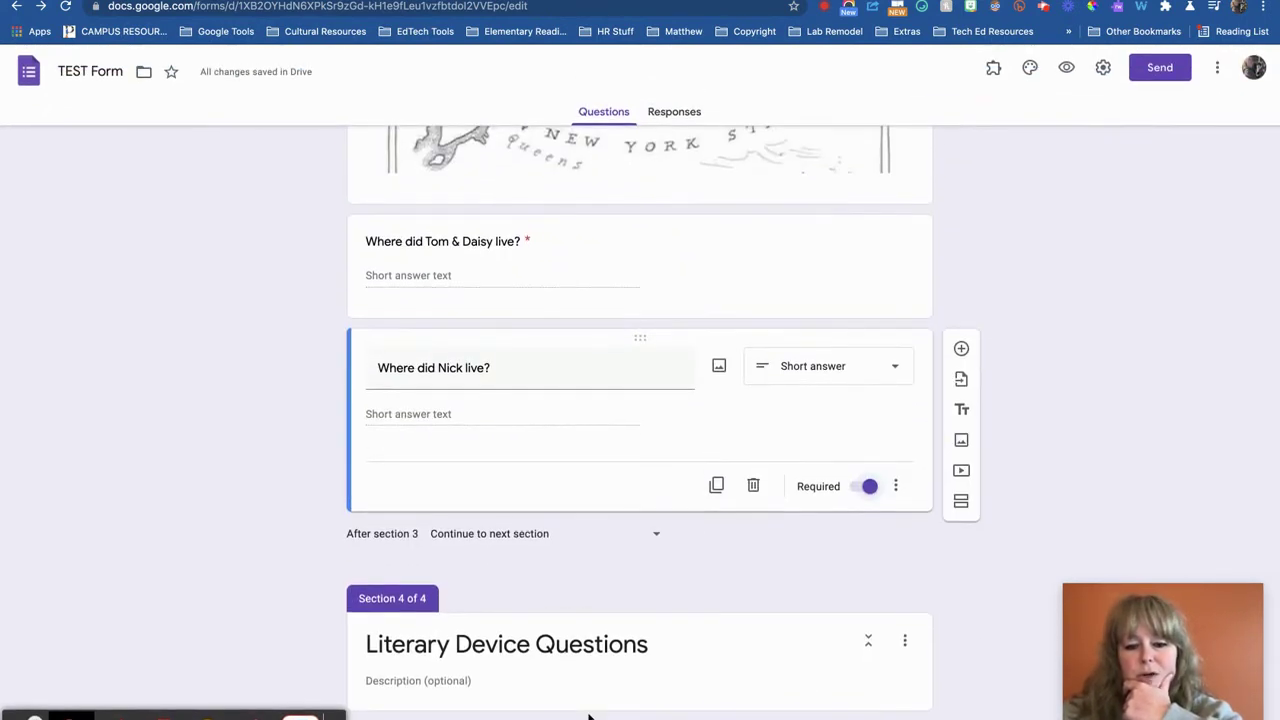
Add a new section titled Historical Context Questions after the Nick question
left_click(960, 500)
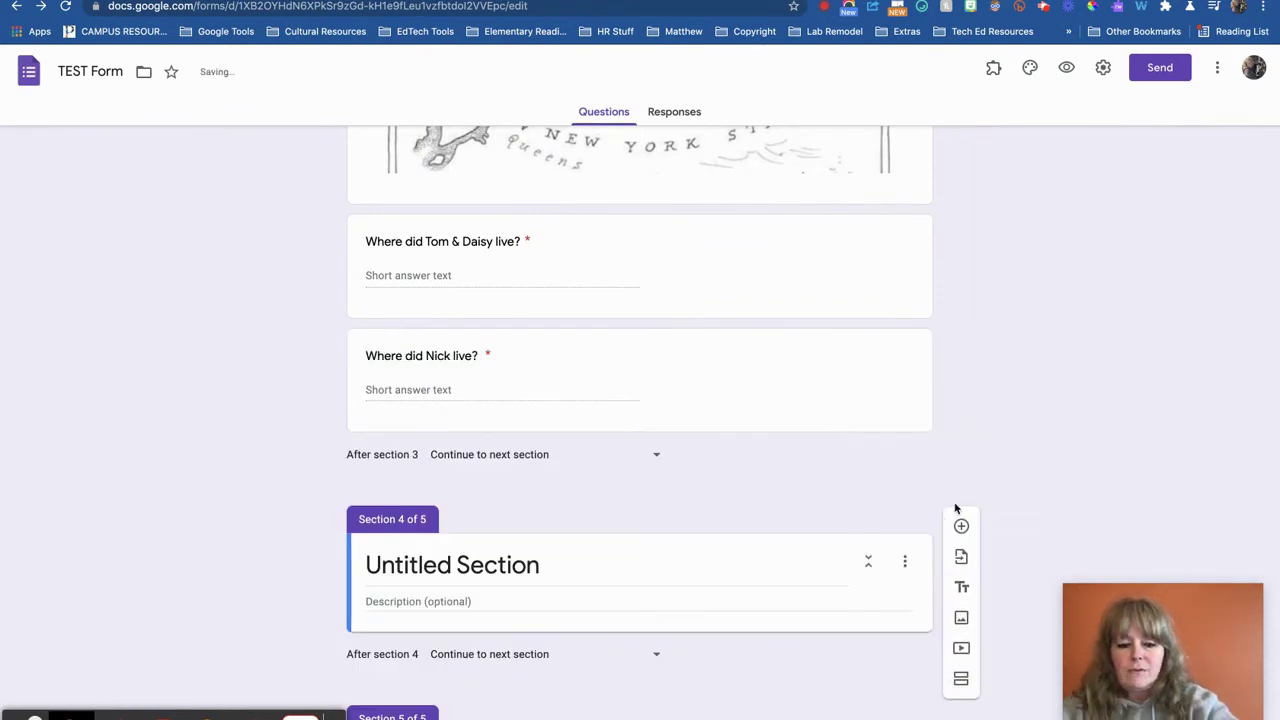
scroll(957, 508, "down", 2)
left_click(477, 442)
type("Historical Co")
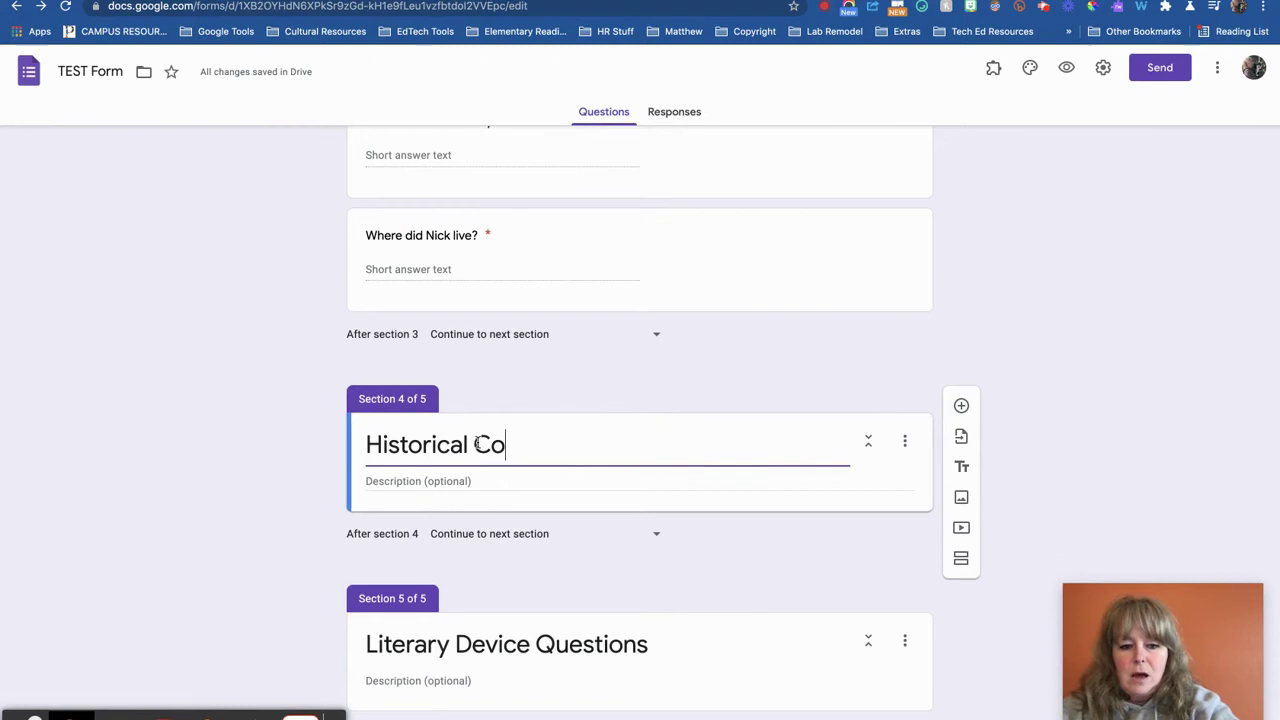
type("ntext Questions")
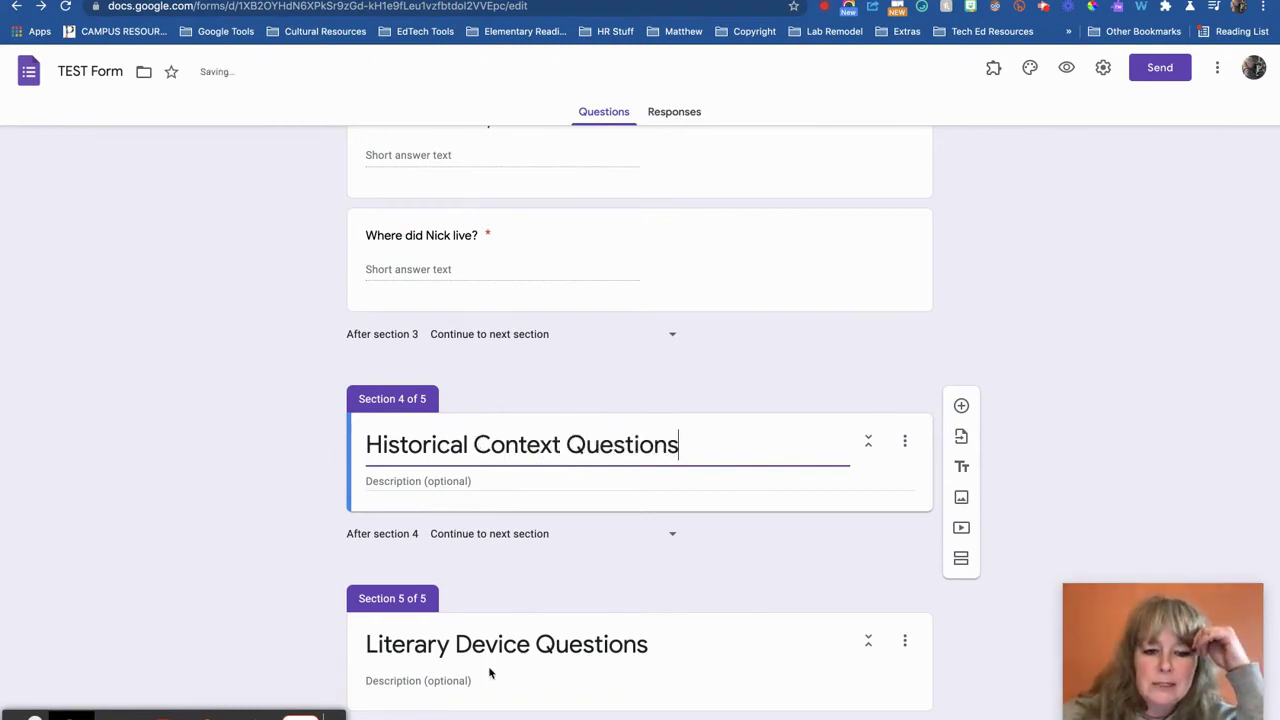
left_click(494, 381)
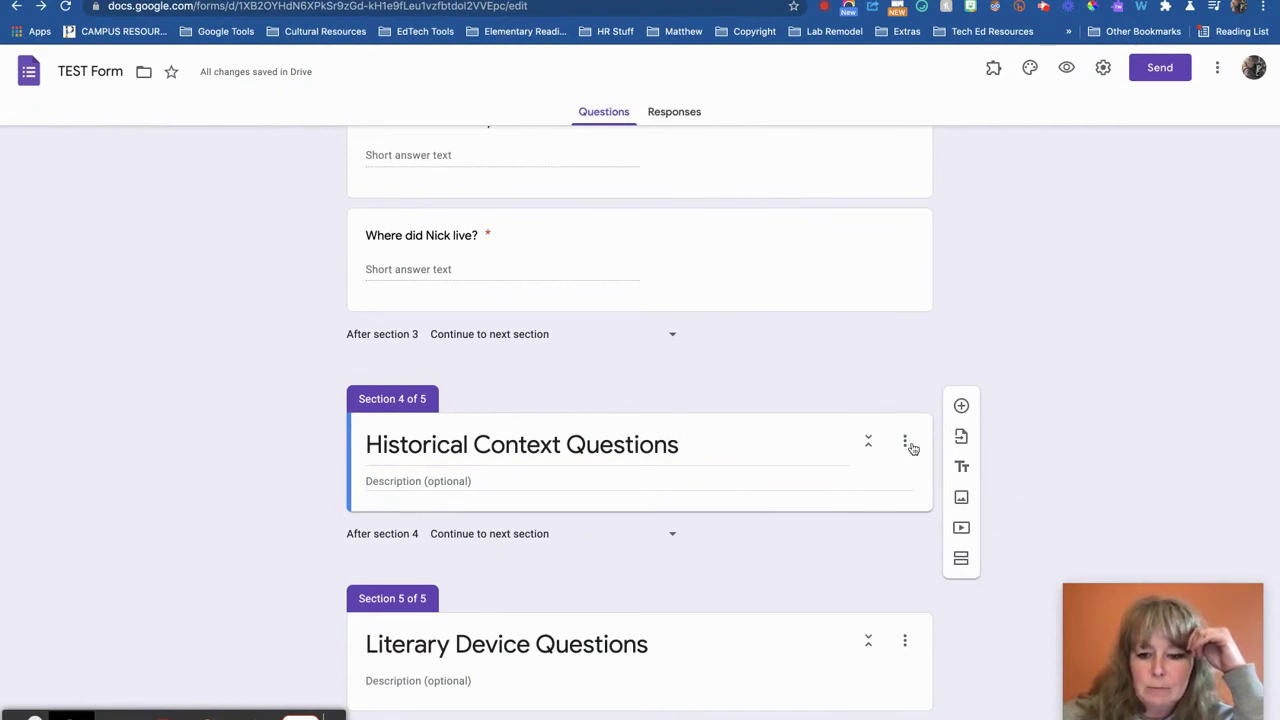
left_click(869, 441)
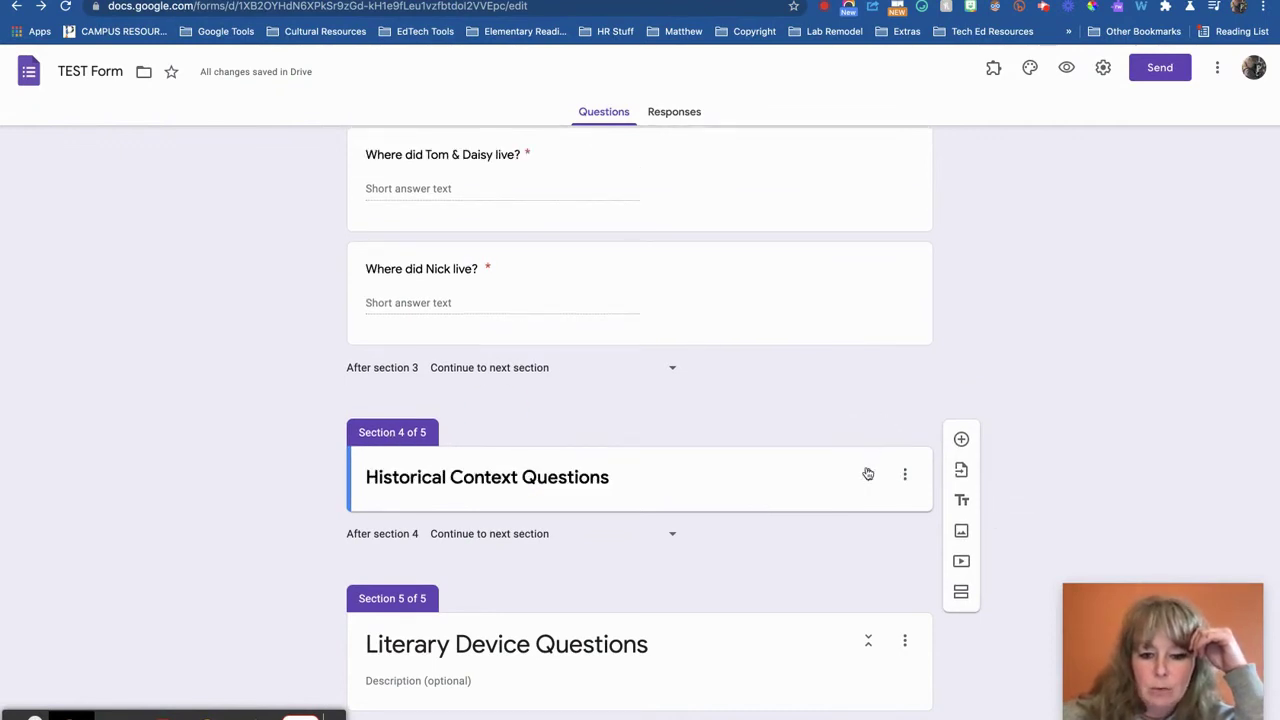
left_click(868, 475)
left_click(844, 463)
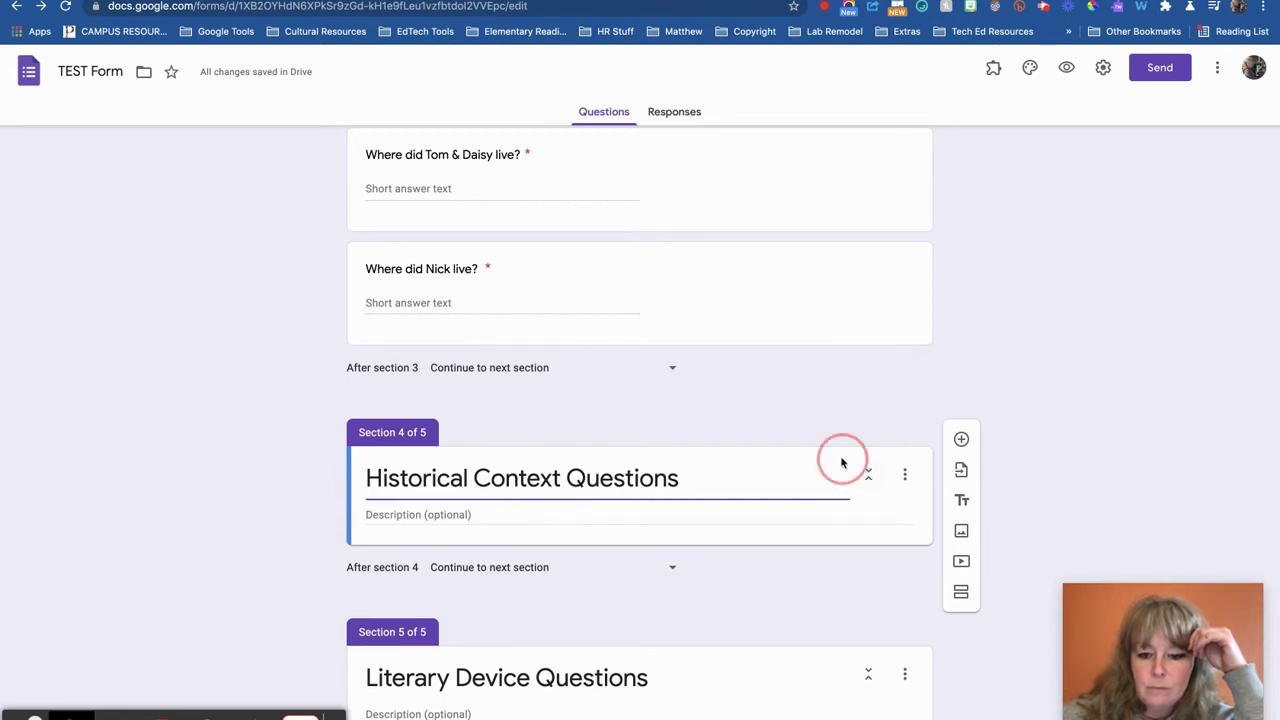
Move Historical Context Questions below Literary Device Questions and save the order
left_click(906, 474)
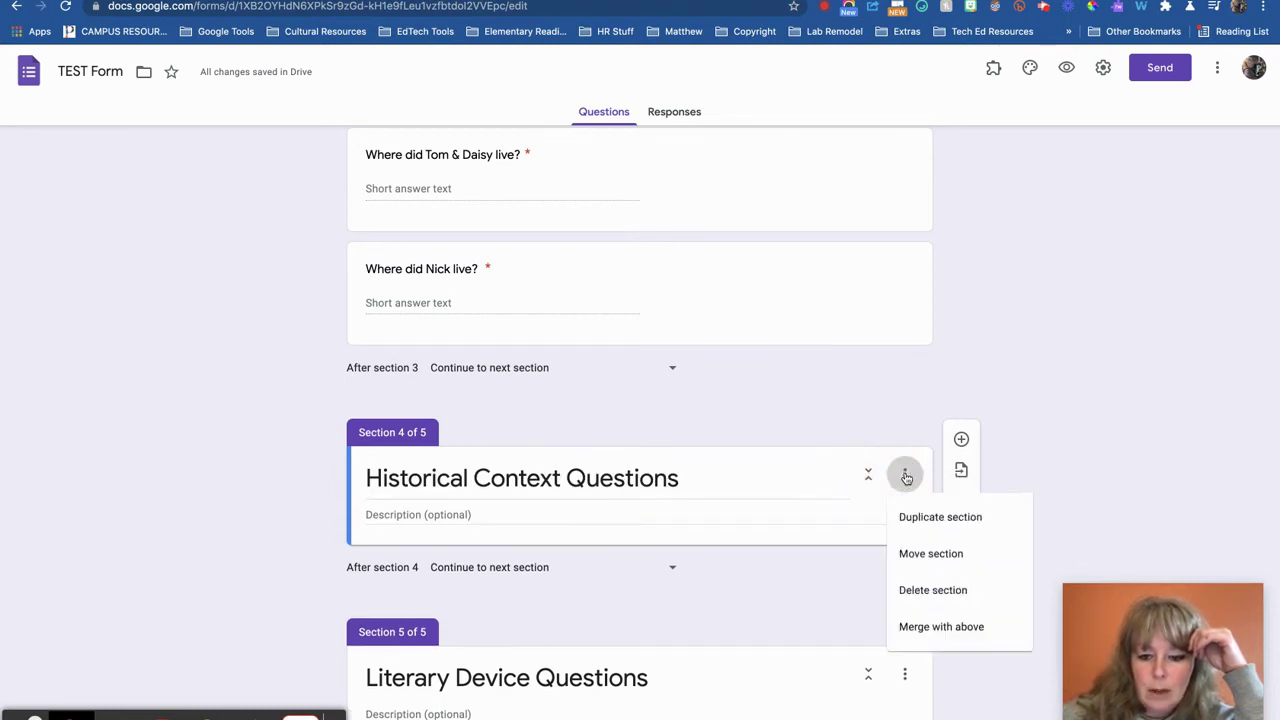
left_click(920, 556)
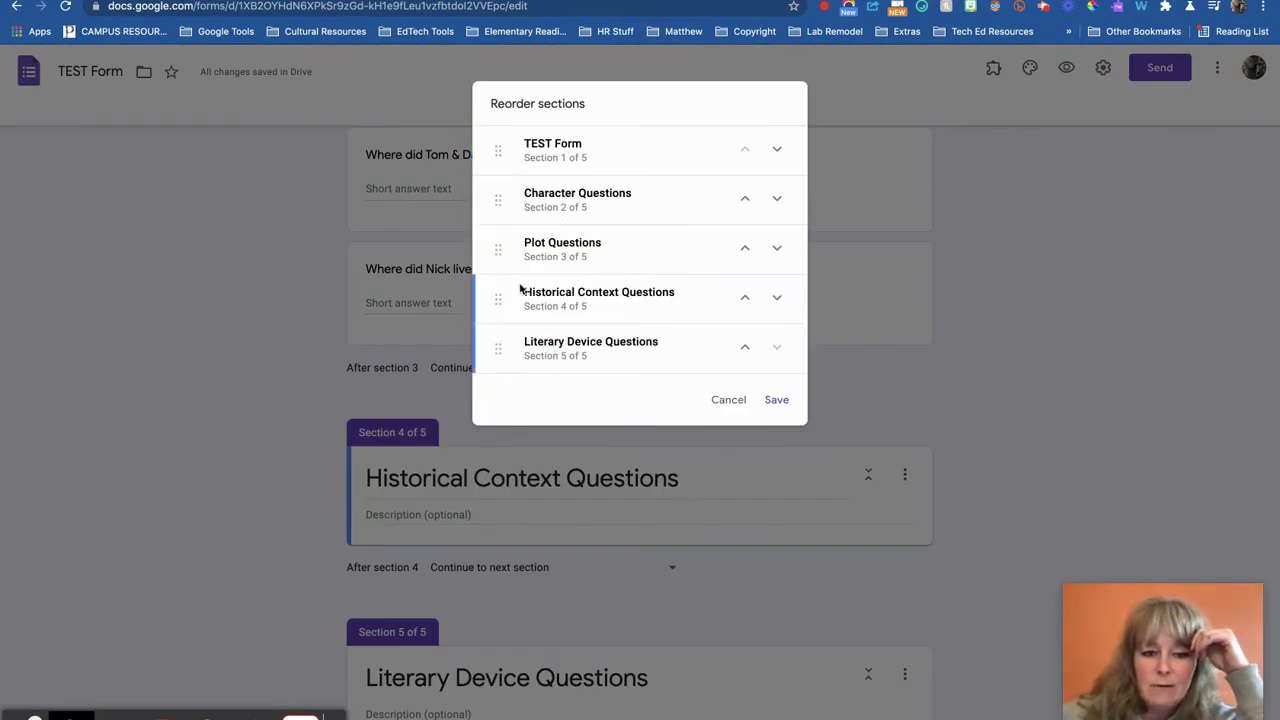
left_click_drag(500, 294, 509, 371)
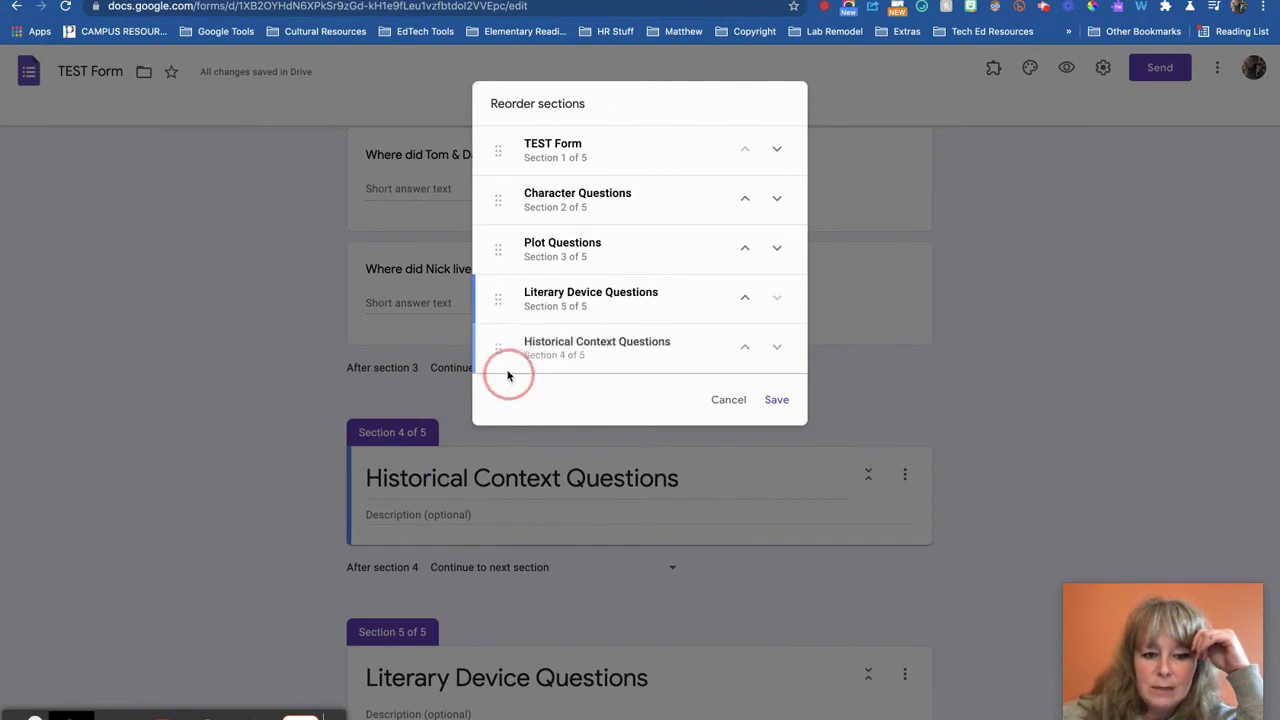
left_click(777, 400)
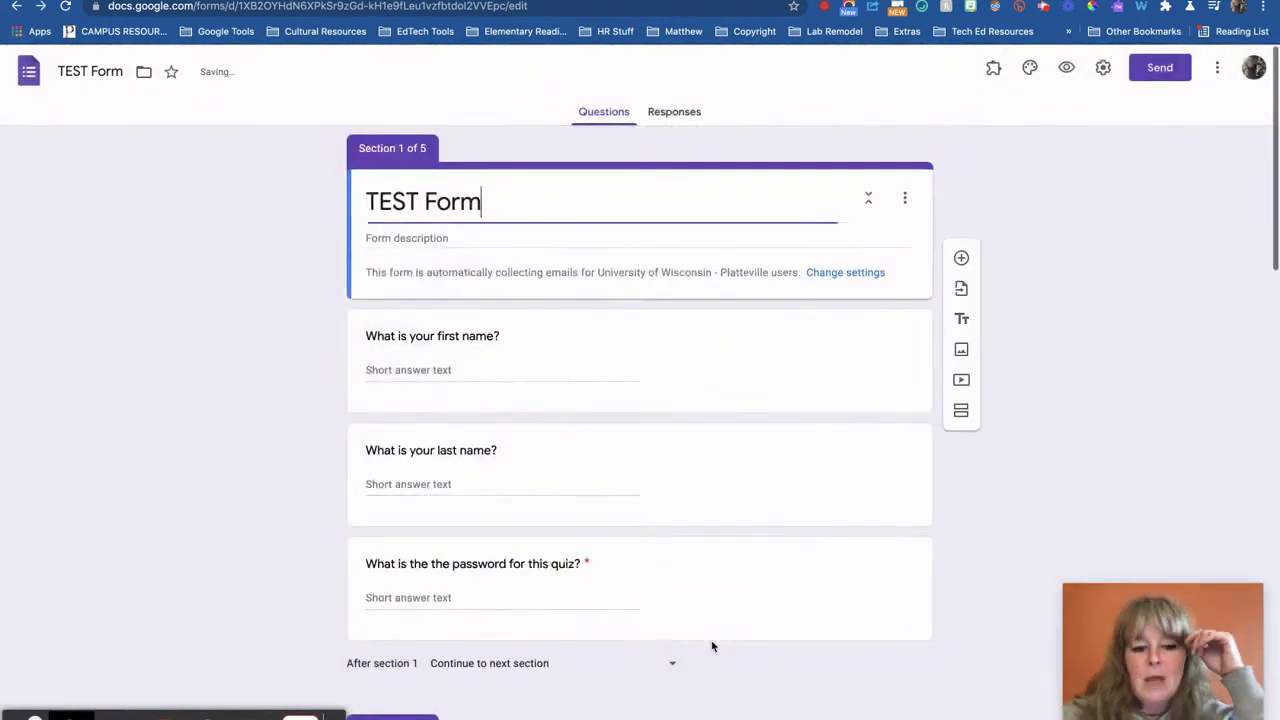
scroll(712, 645, "down", 10)
Add a blank question under Historical Context Questions, then start inserting a YouTube video
scroll(712, 645, "down", 10)
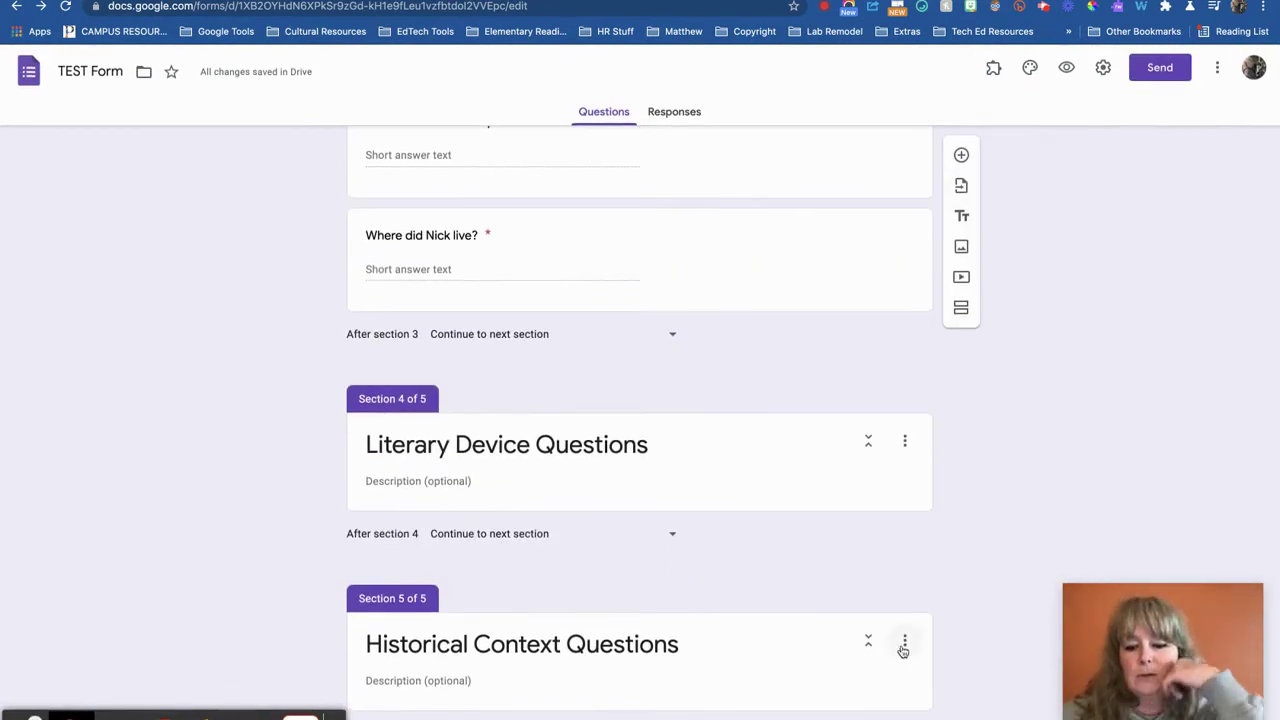
left_click(904, 643)
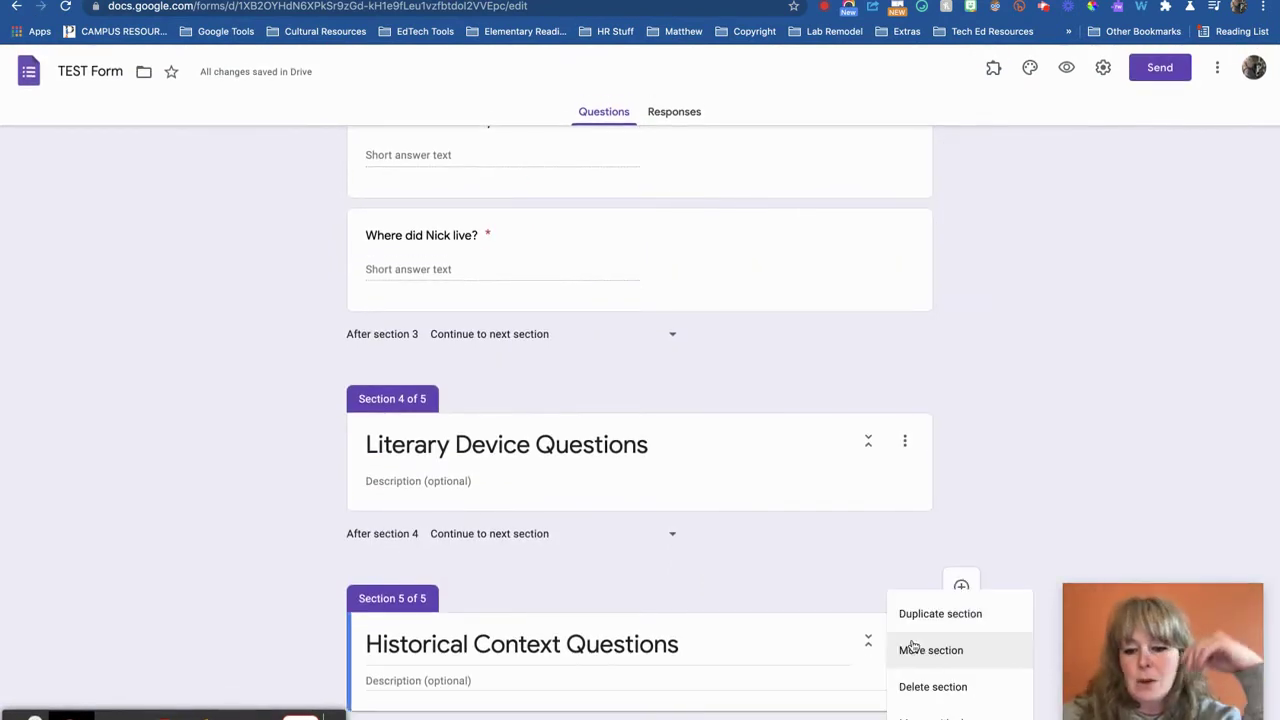
left_click(930, 550)
left_click(962, 587)
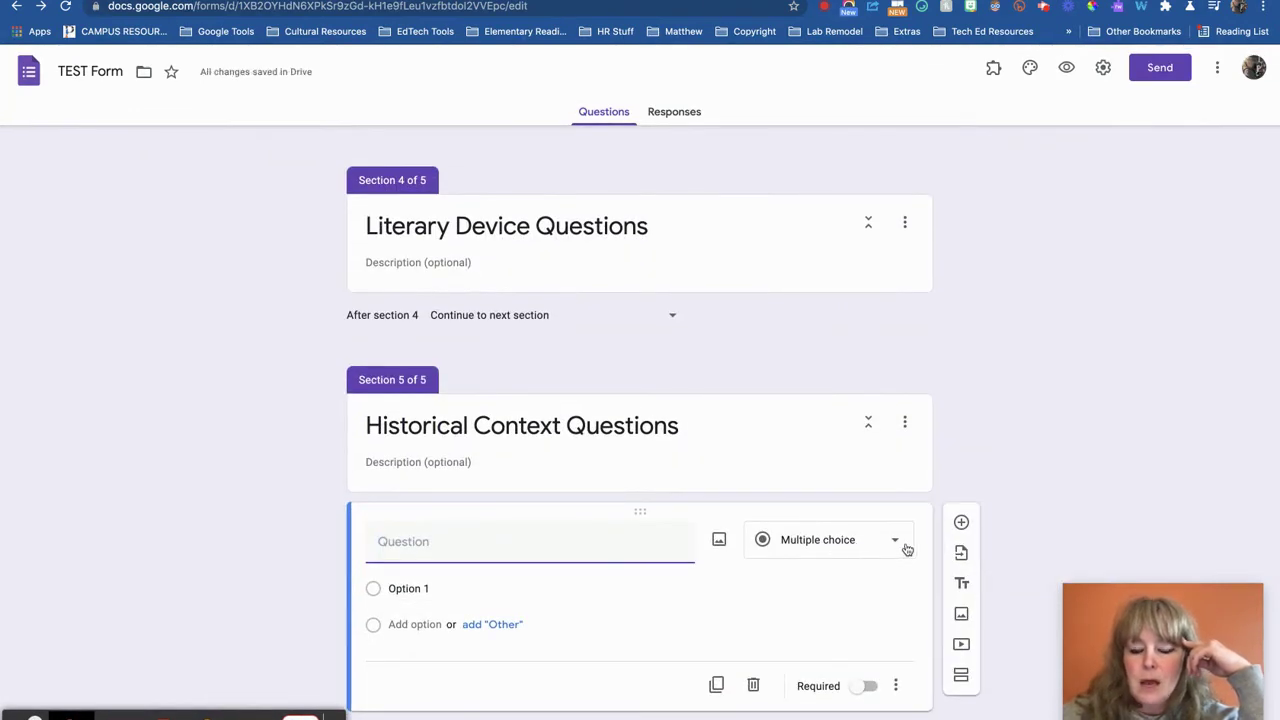
left_click(961, 644)
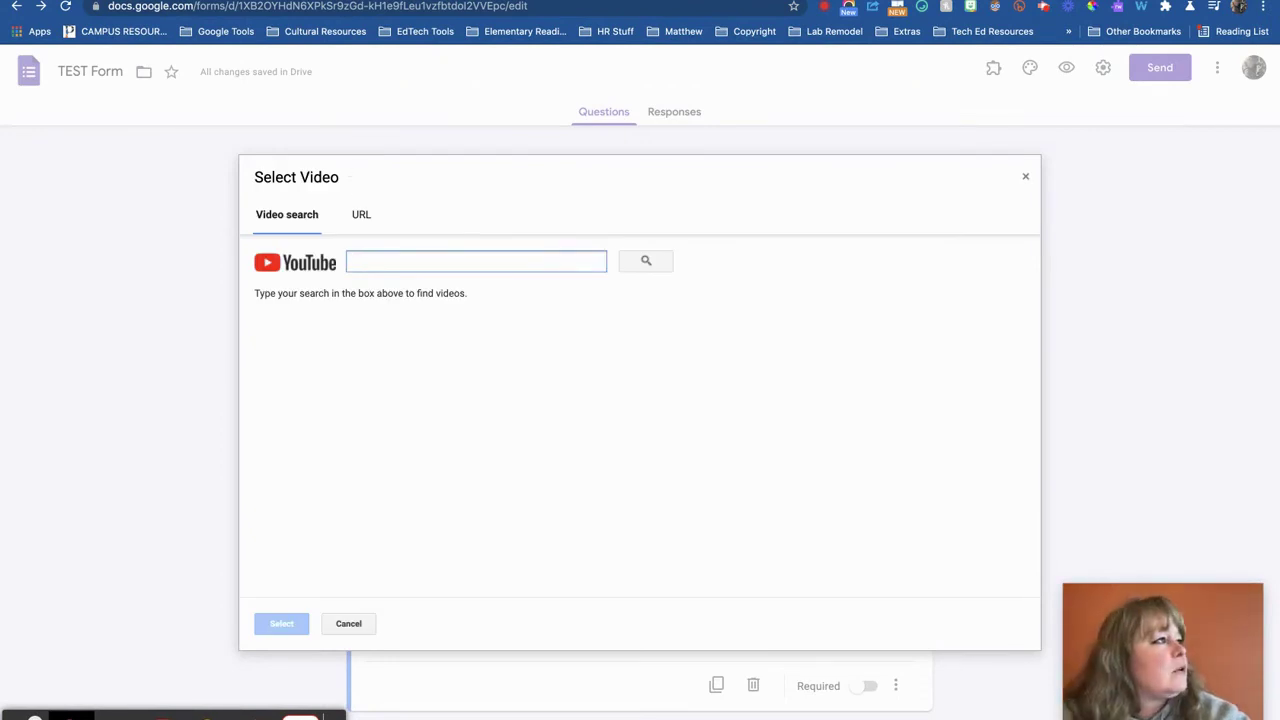
Bring the 1920s in Color YouTube page over and try a share link starting at 11:10
left_click_drag(0, 18, 590, 0)
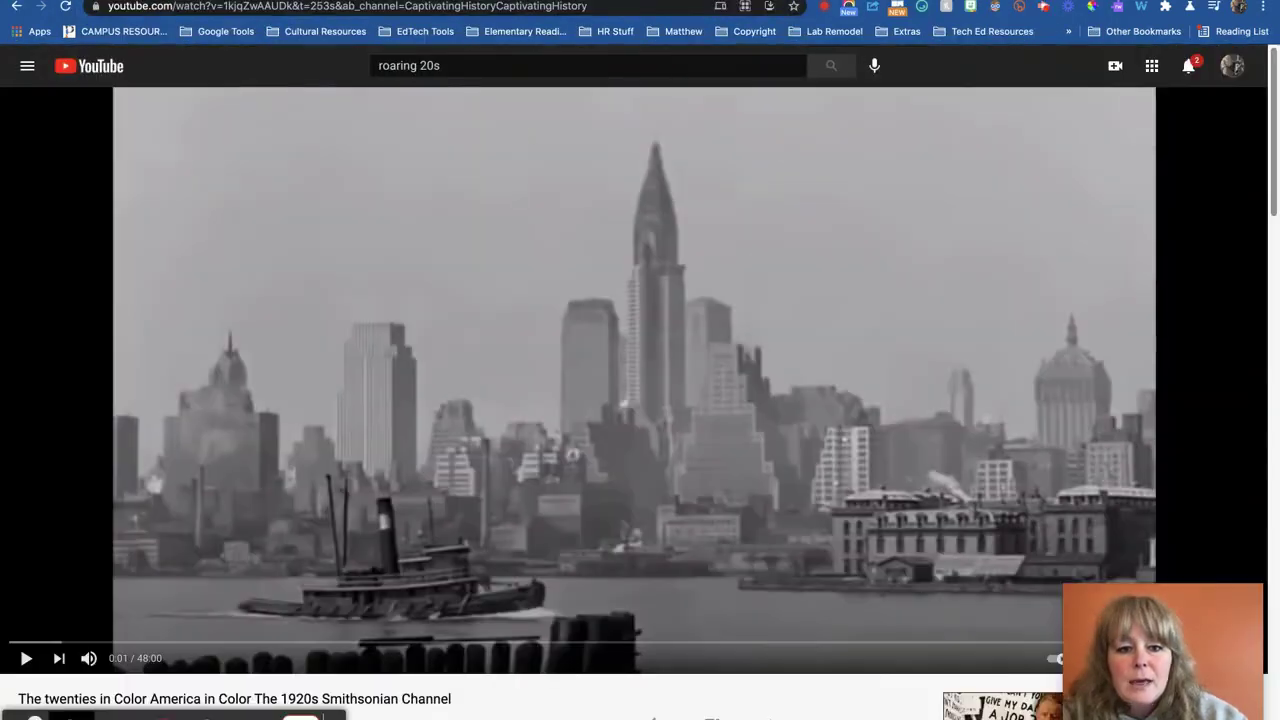
scroll(388, 345, "down", 4)
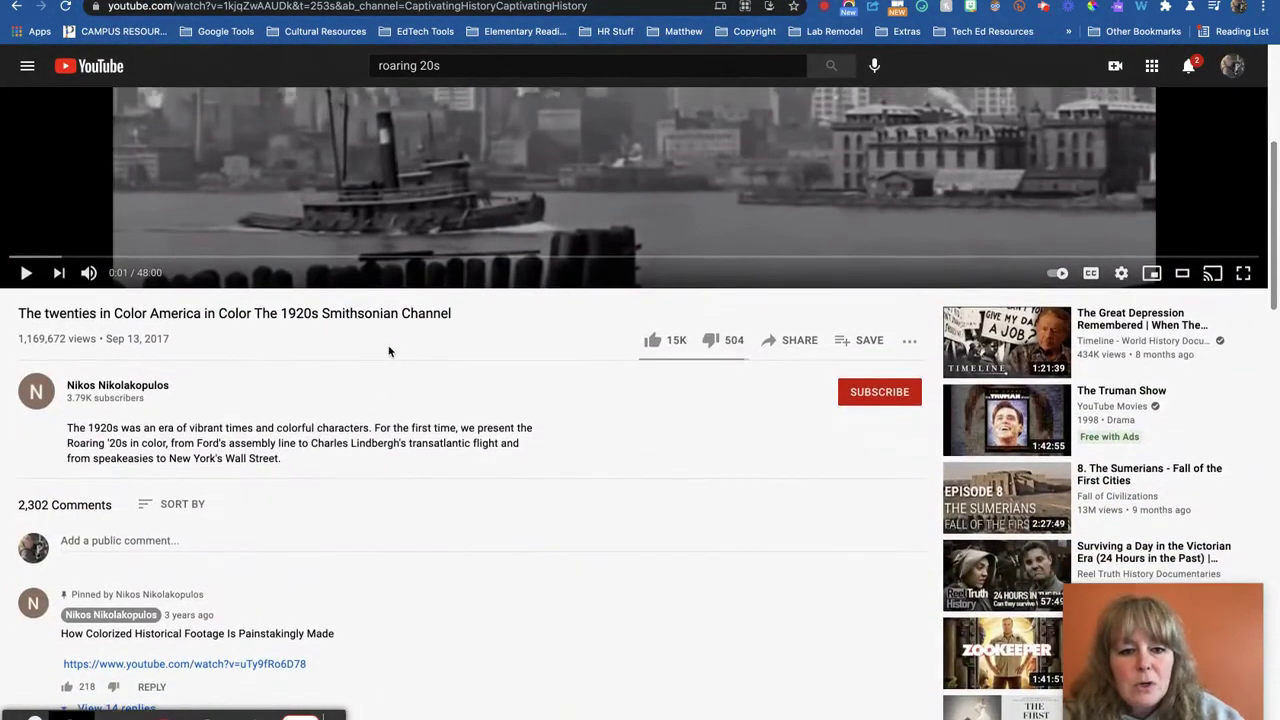
left_click(301, 265)
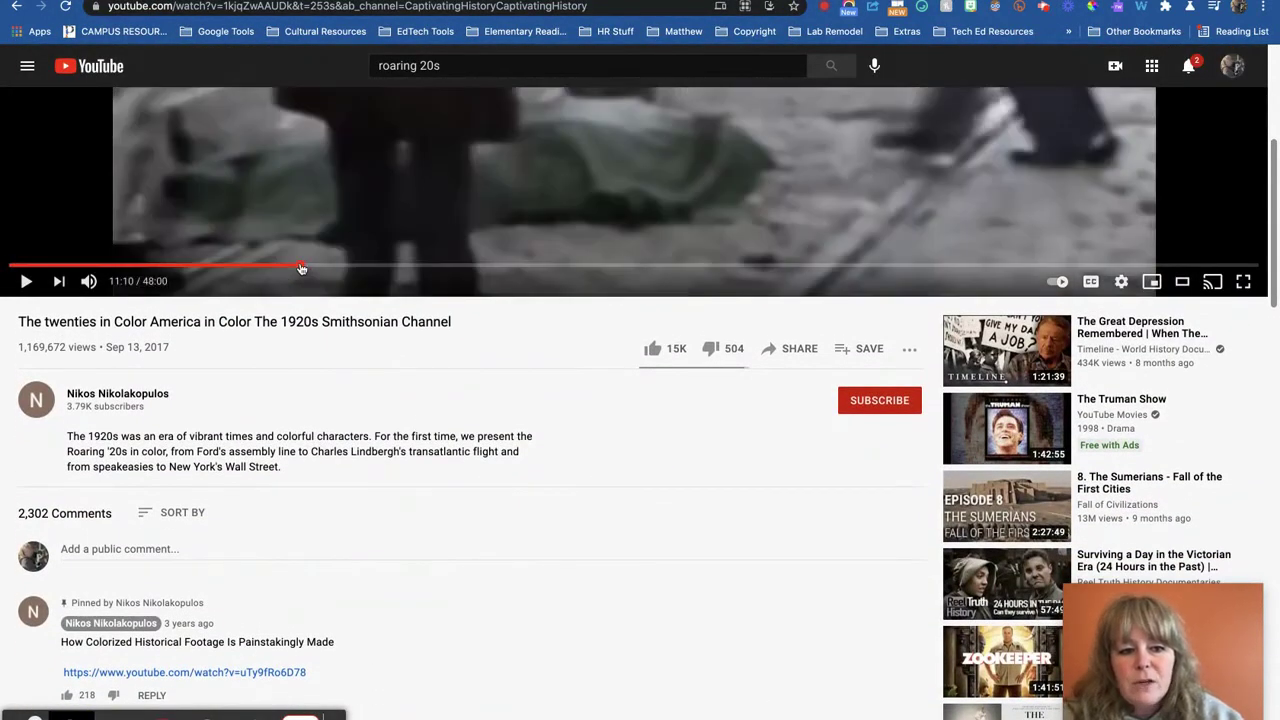
scroll(661, 418, "up", 1)
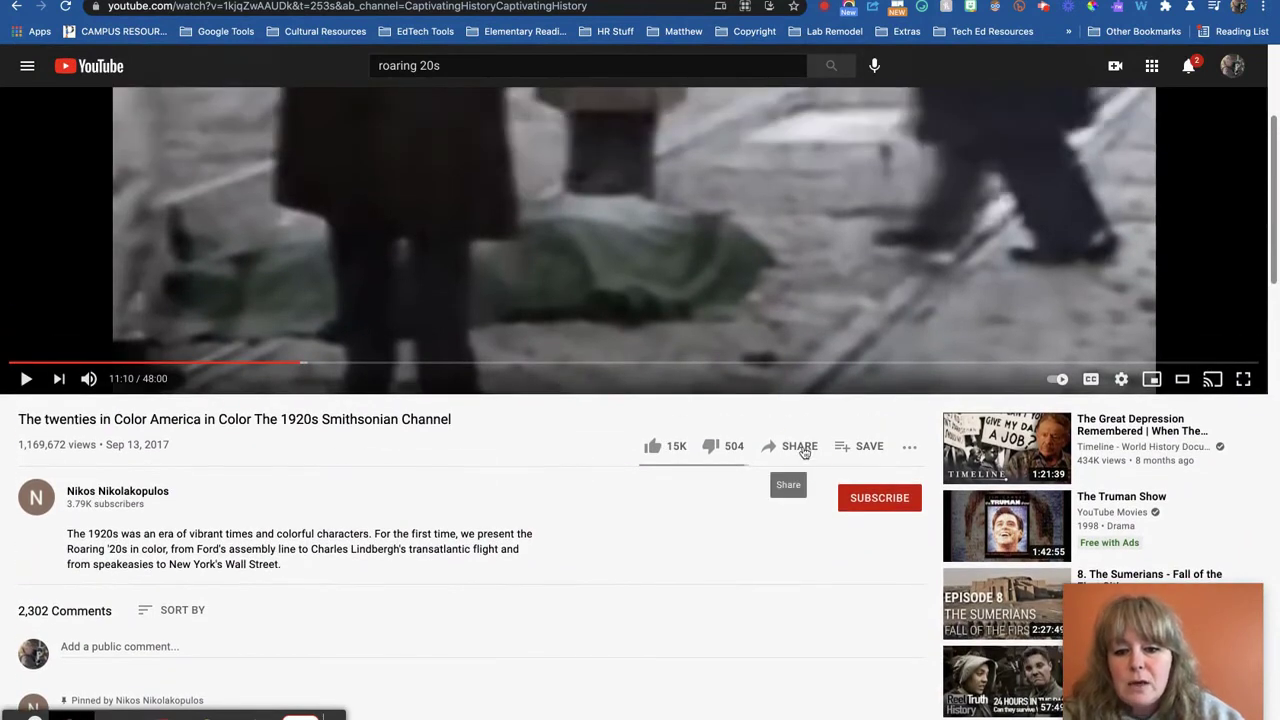
left_click(802, 449)
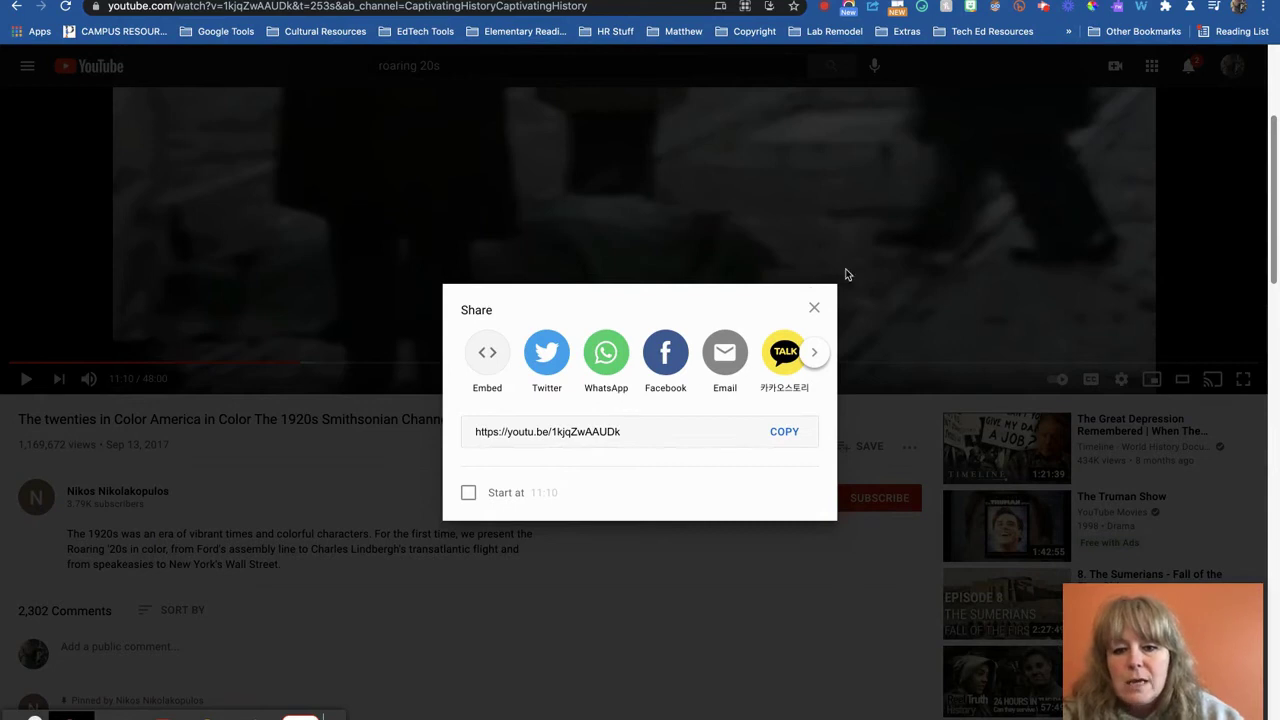
left_click(816, 308)
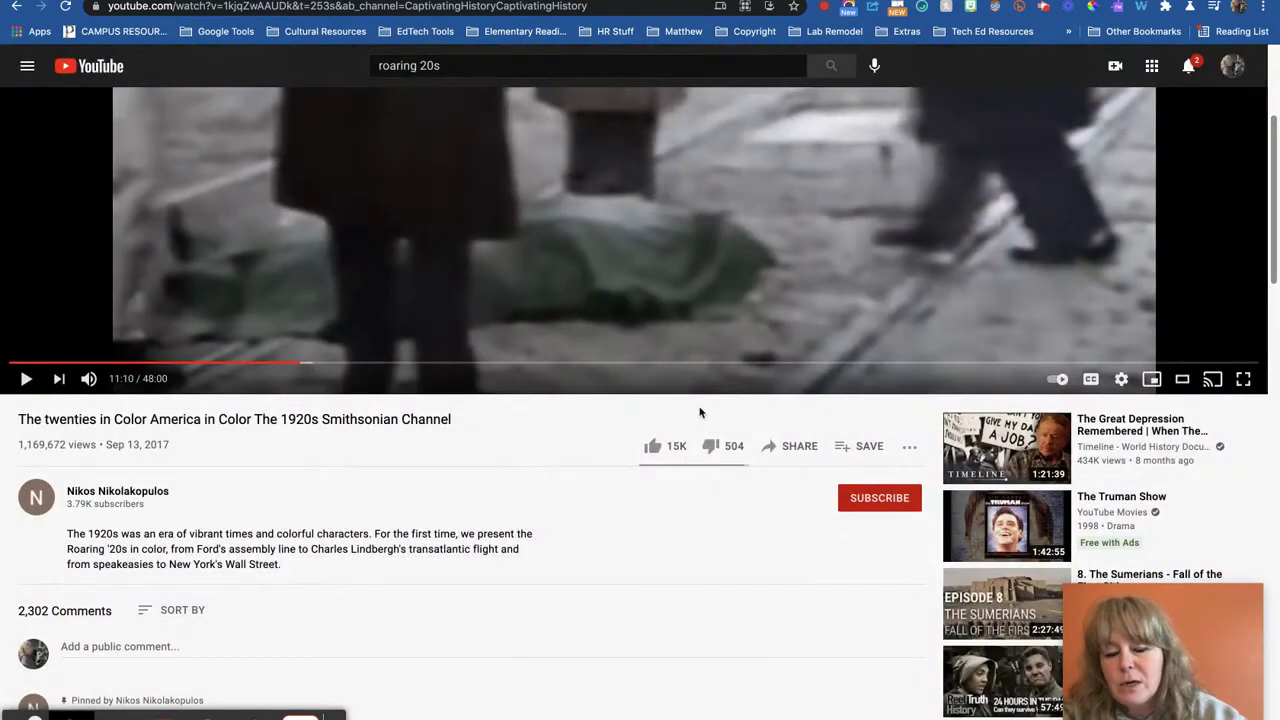
left_click(798, 447)
left_click(470, 494)
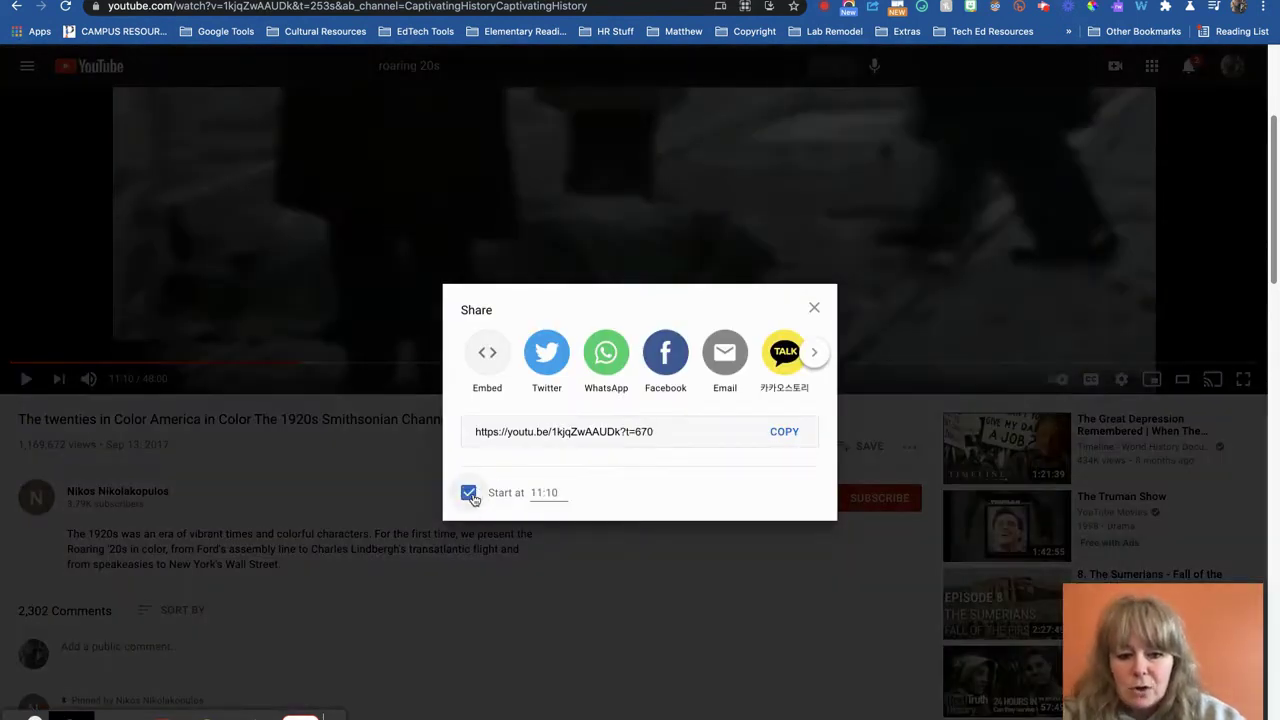
left_click(652, 434)
left_click(440, 429)
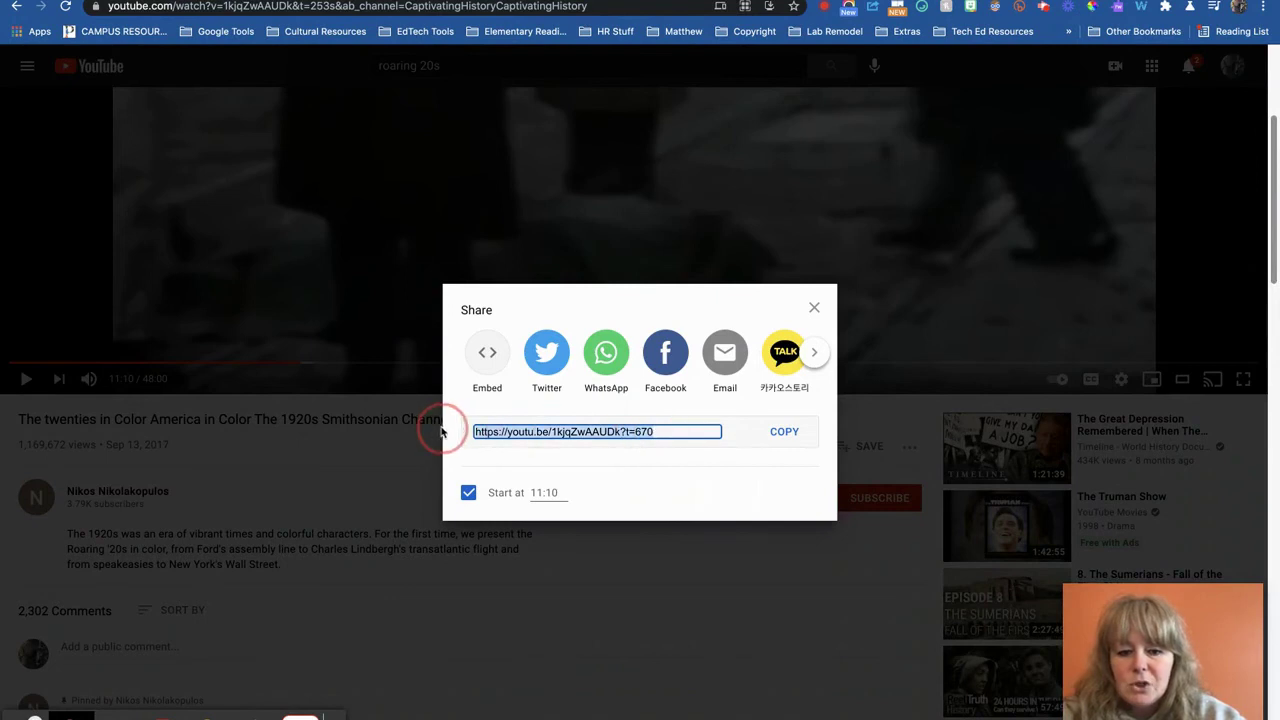
Rewind the video to 0:00, copy its youtu.be share link, and return to the form
left_click(21, 363)
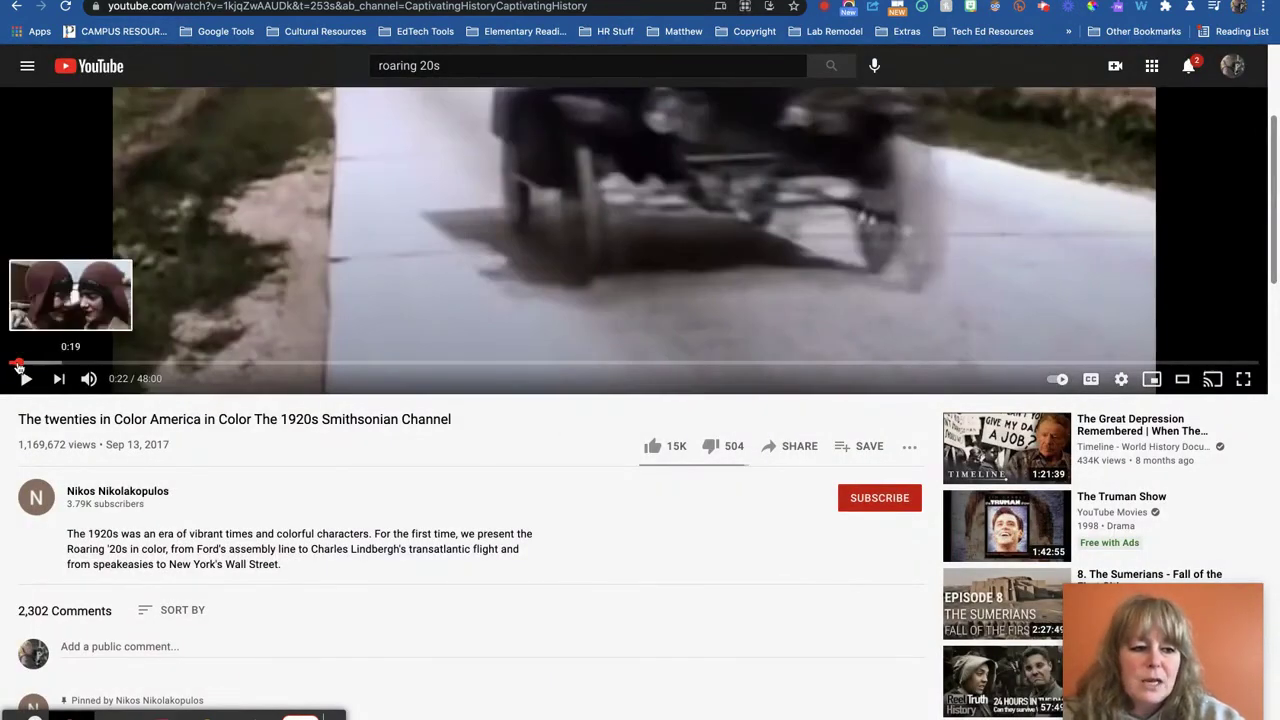
left_click(10, 365)
scroll(453, 418, "down", 1)
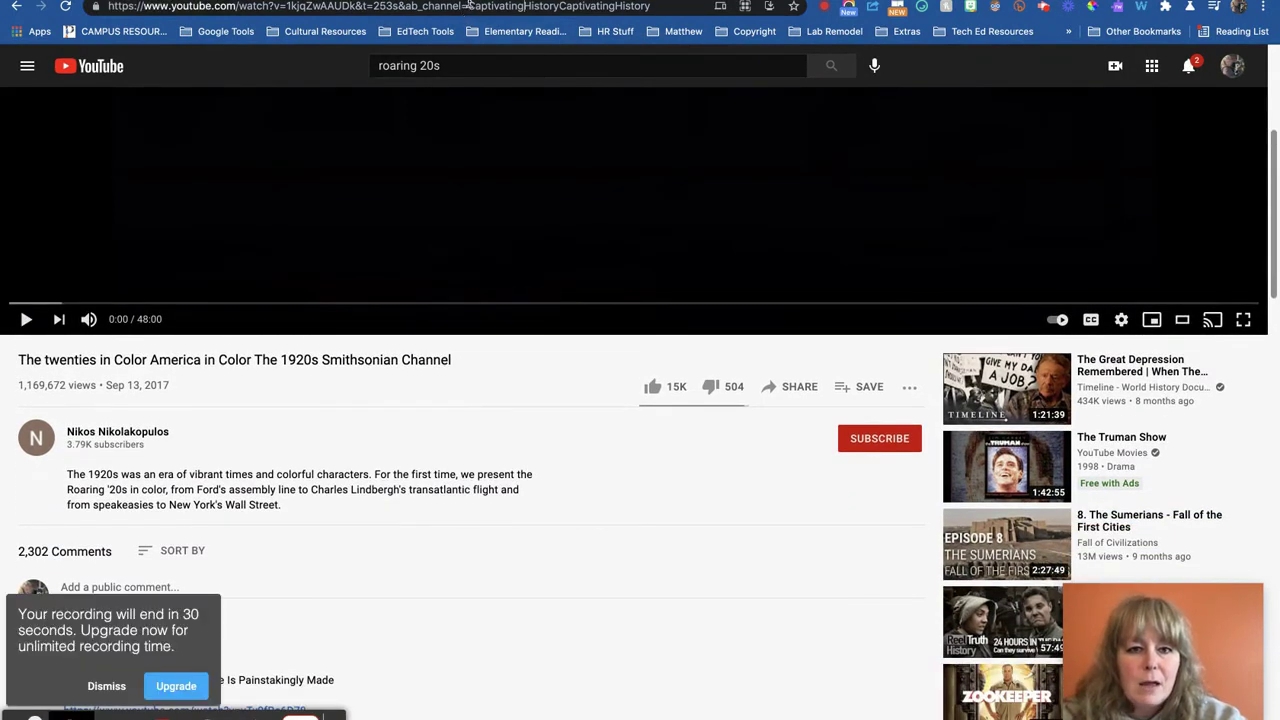
left_click(792, 386)
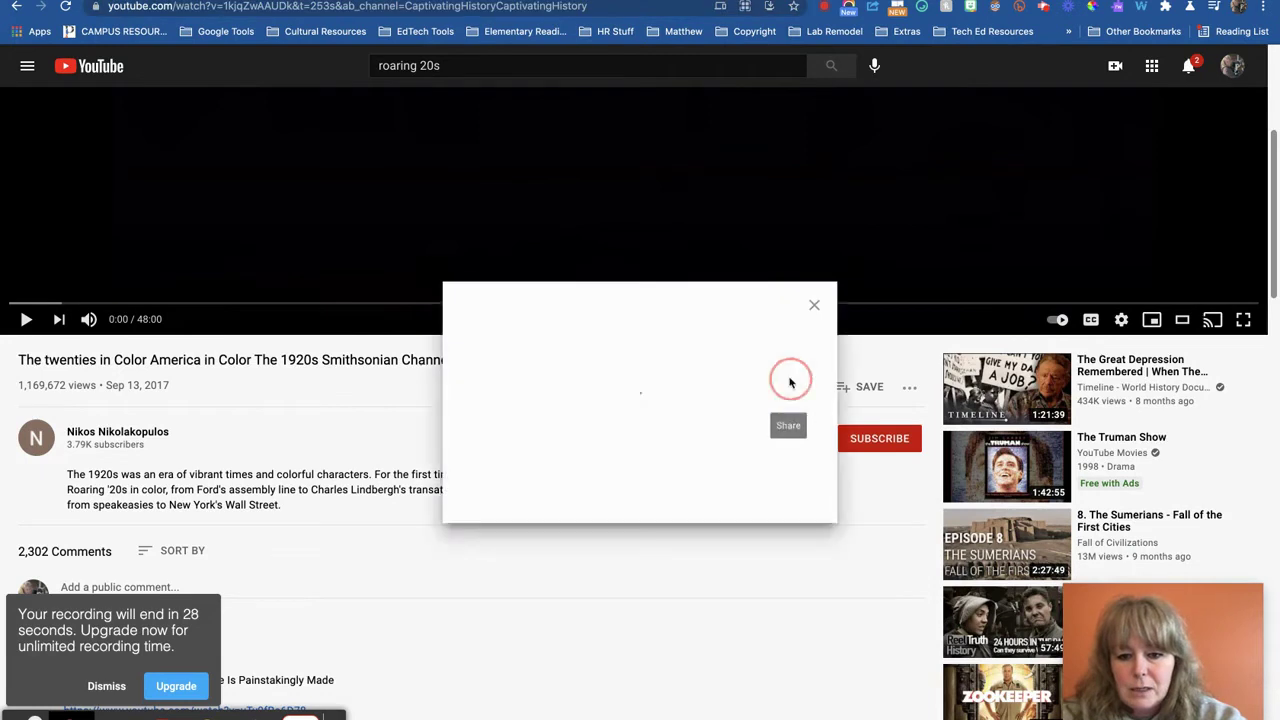
left_click(782, 431)
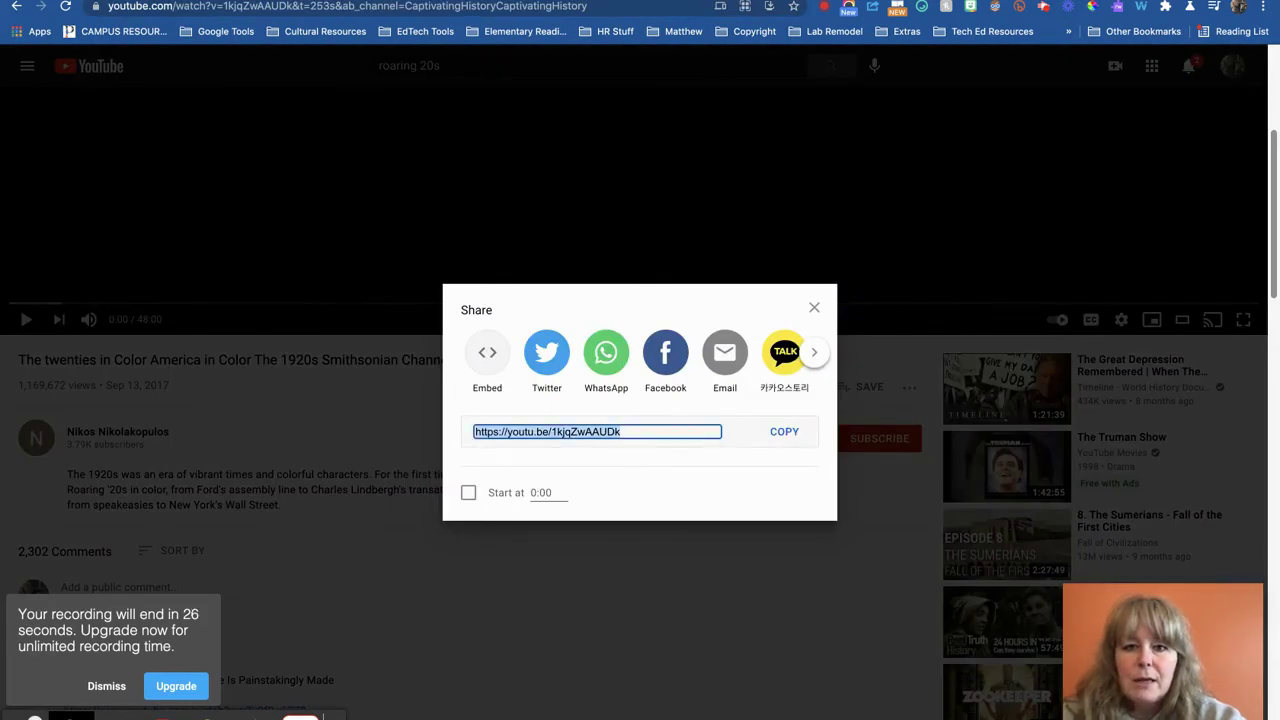
key("ctrl+Tab")
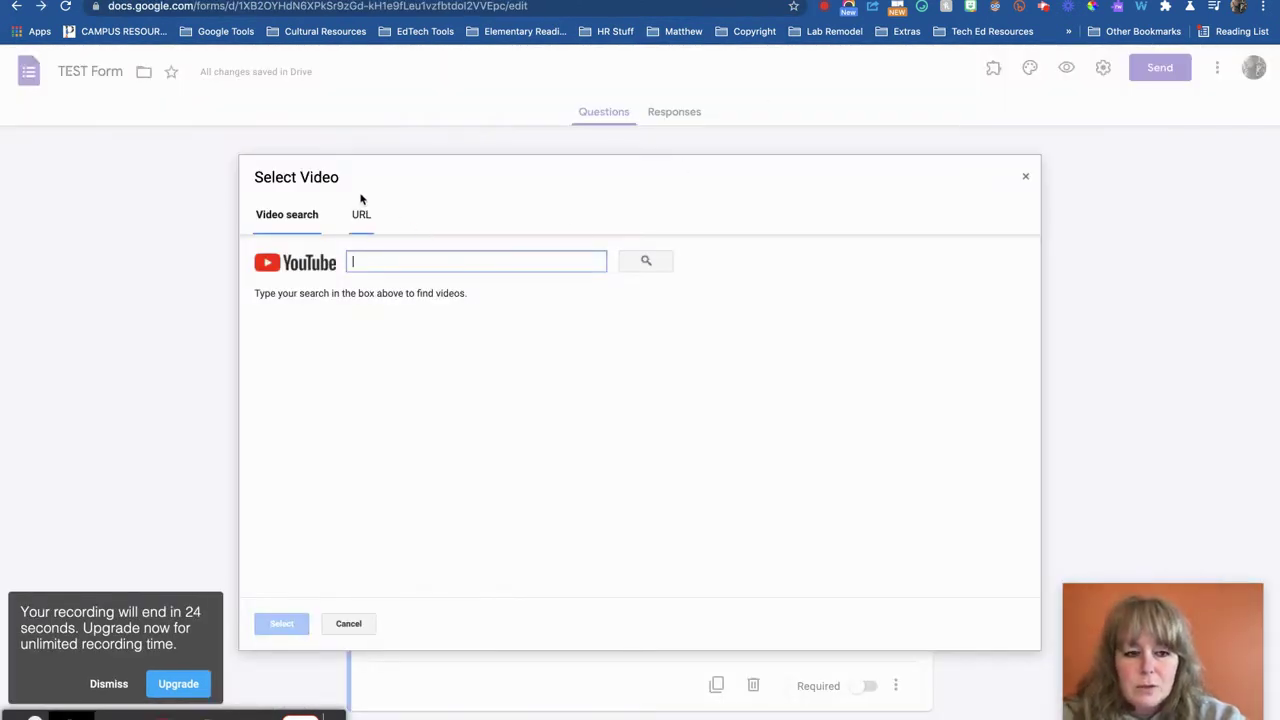
Insert the 1920s in Color video by its pasted link and move it above the section's question
left_click(362, 215)
key("ctrl+v")
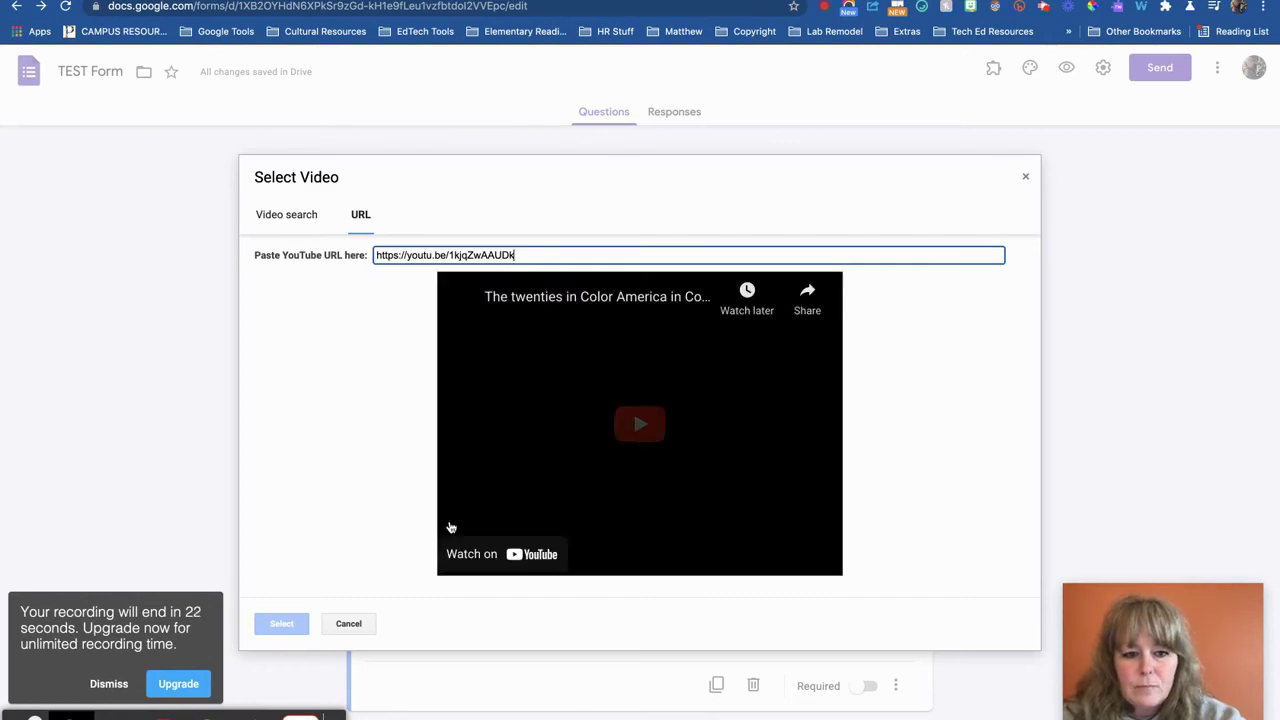
left_click(281, 623)
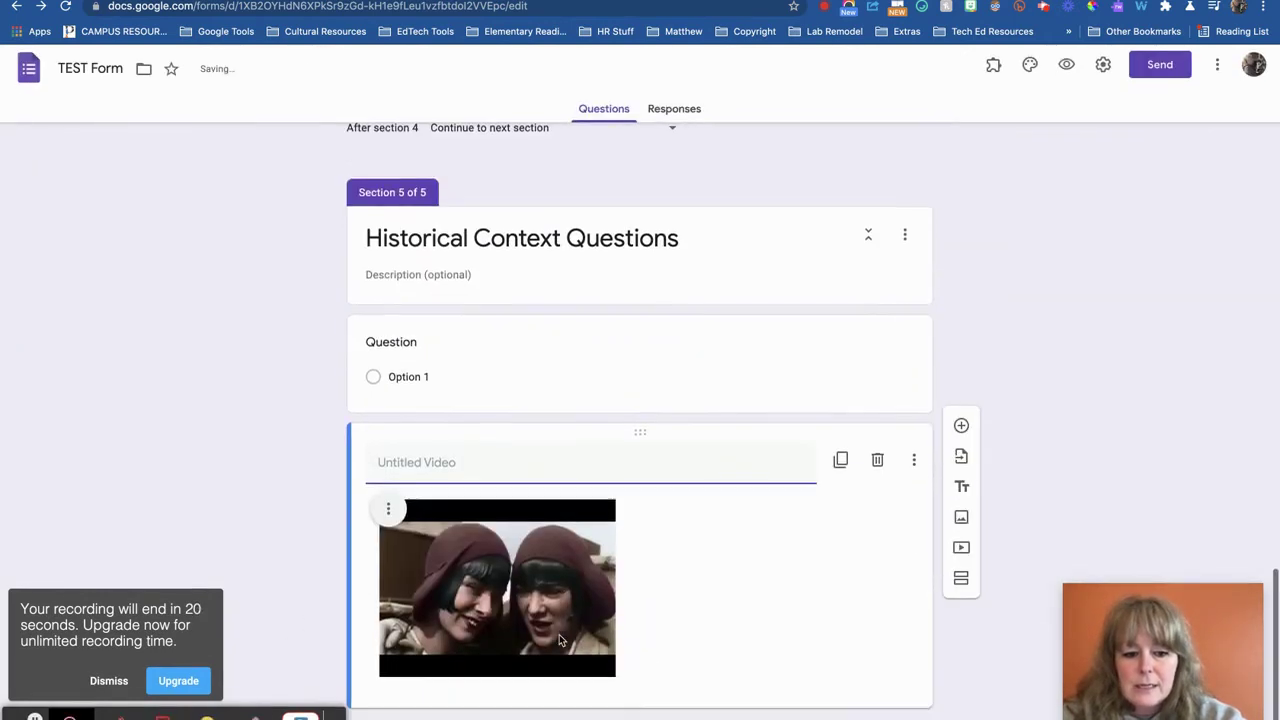
left_click_drag(638, 437, 646, 311)
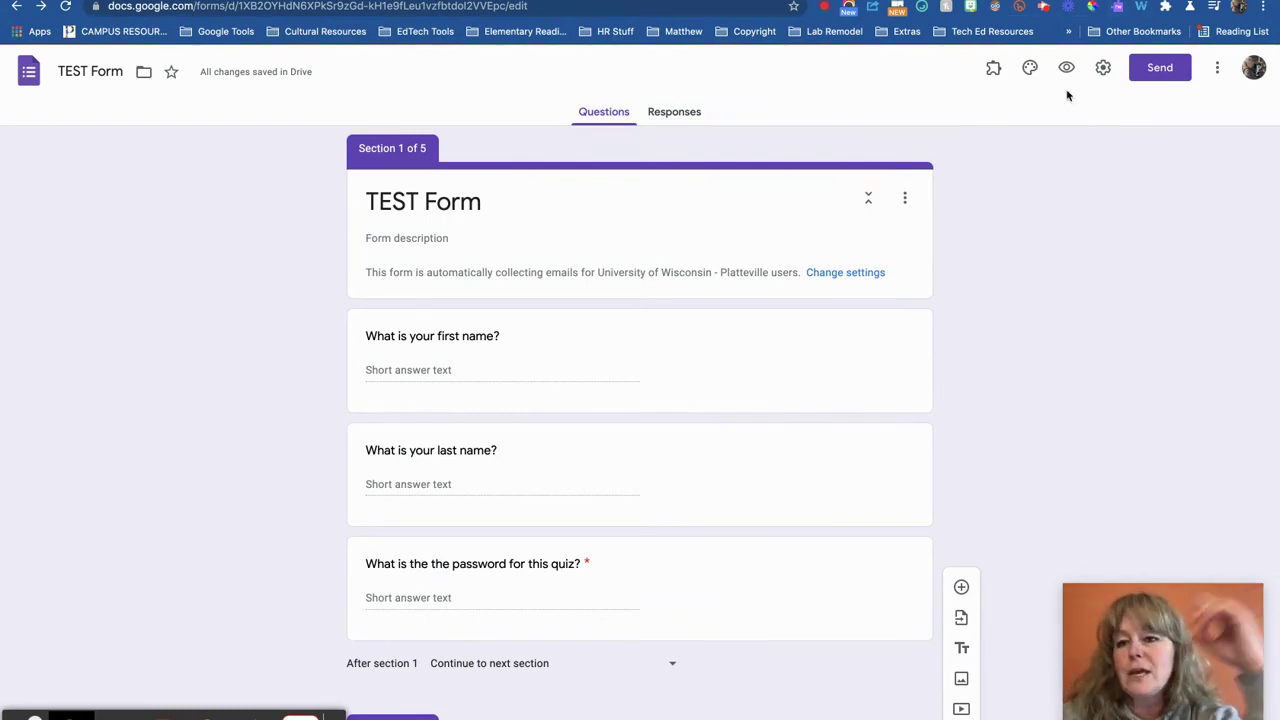
Set the open-book heart image as the form's header image
left_click(1029, 70)
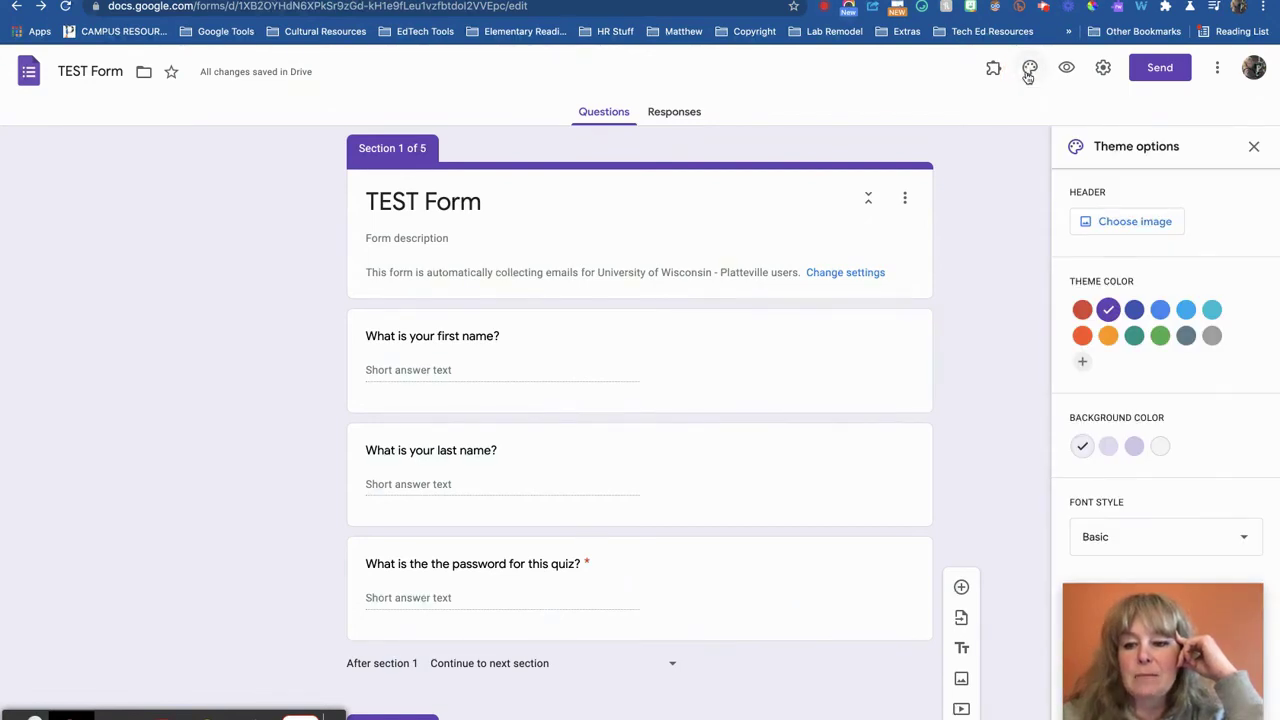
left_click(1104, 223)
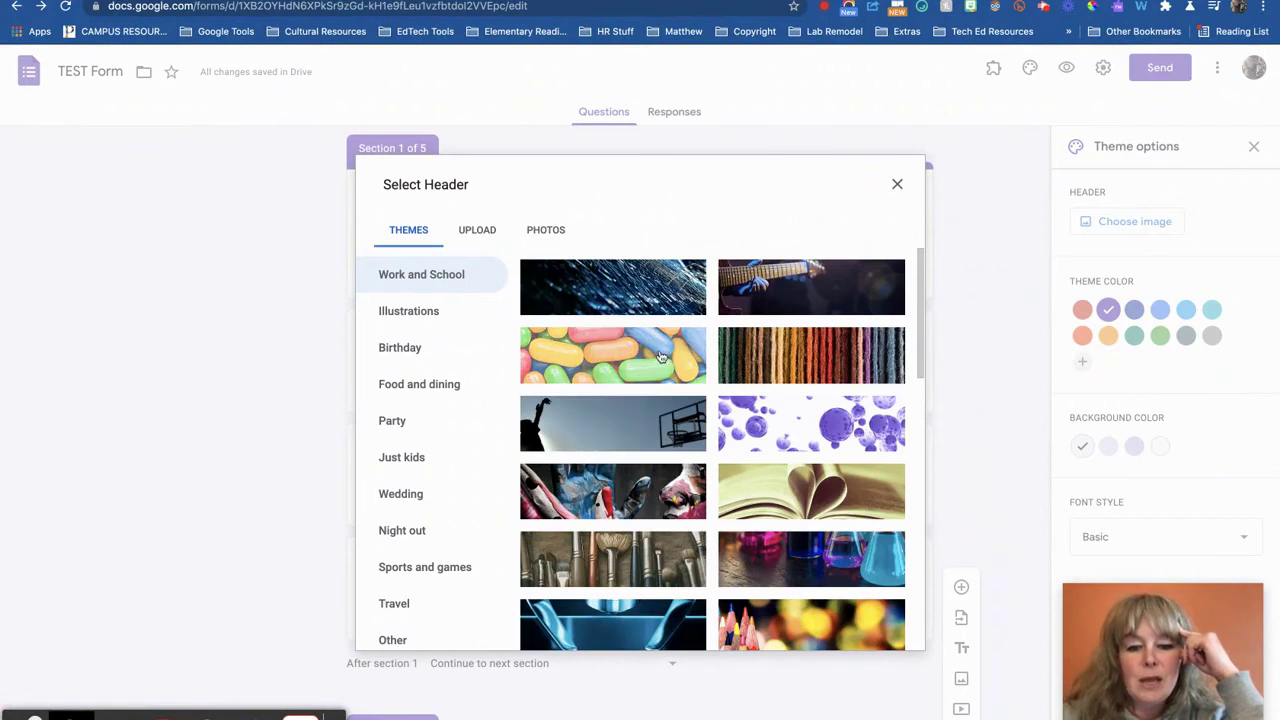
scroll(730, 538, "down", 5)
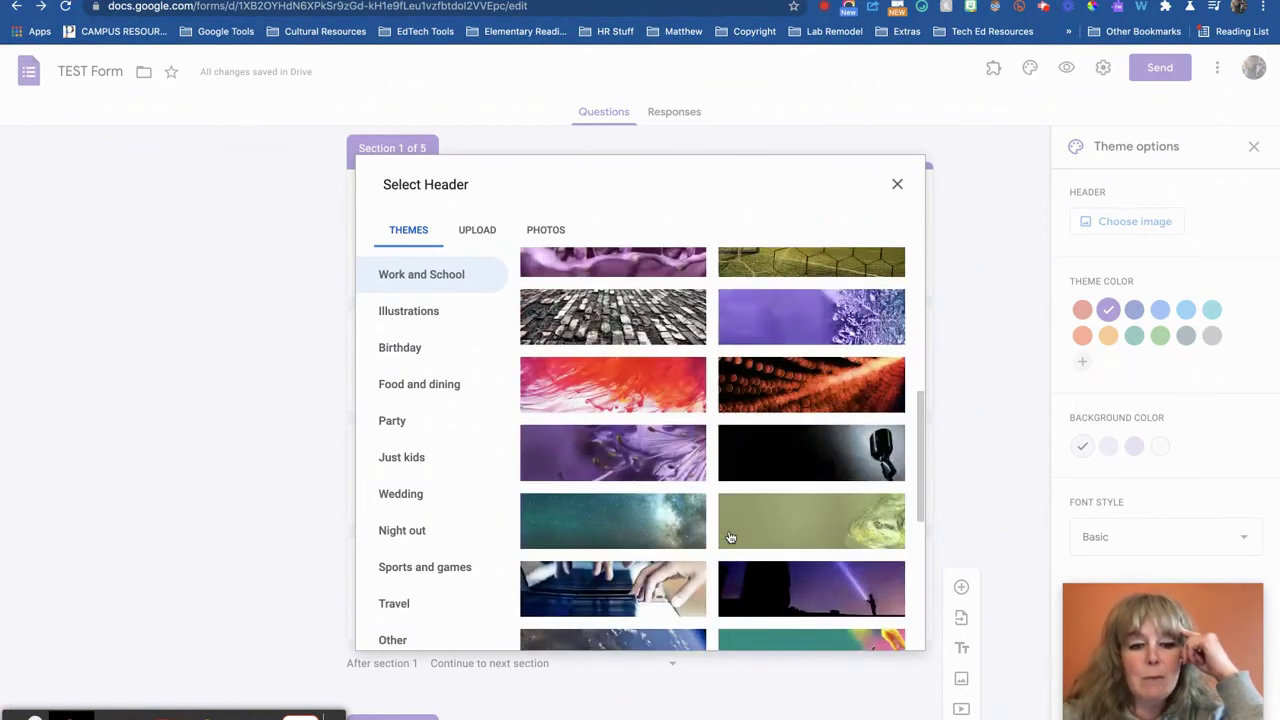
left_click(479, 236)
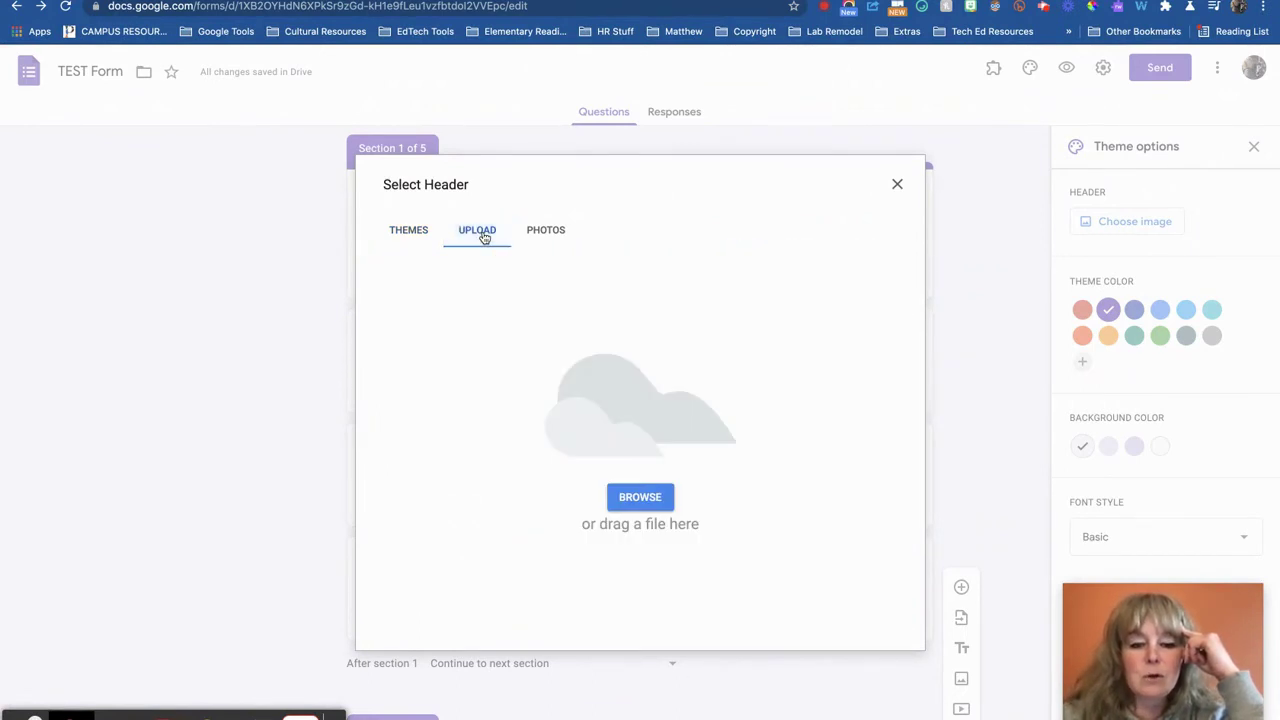
left_click(403, 236)
scroll(757, 437, "down", 5)
scroll(755, 438, "up", 2)
left_click(808, 333)
left_click(808, 333)
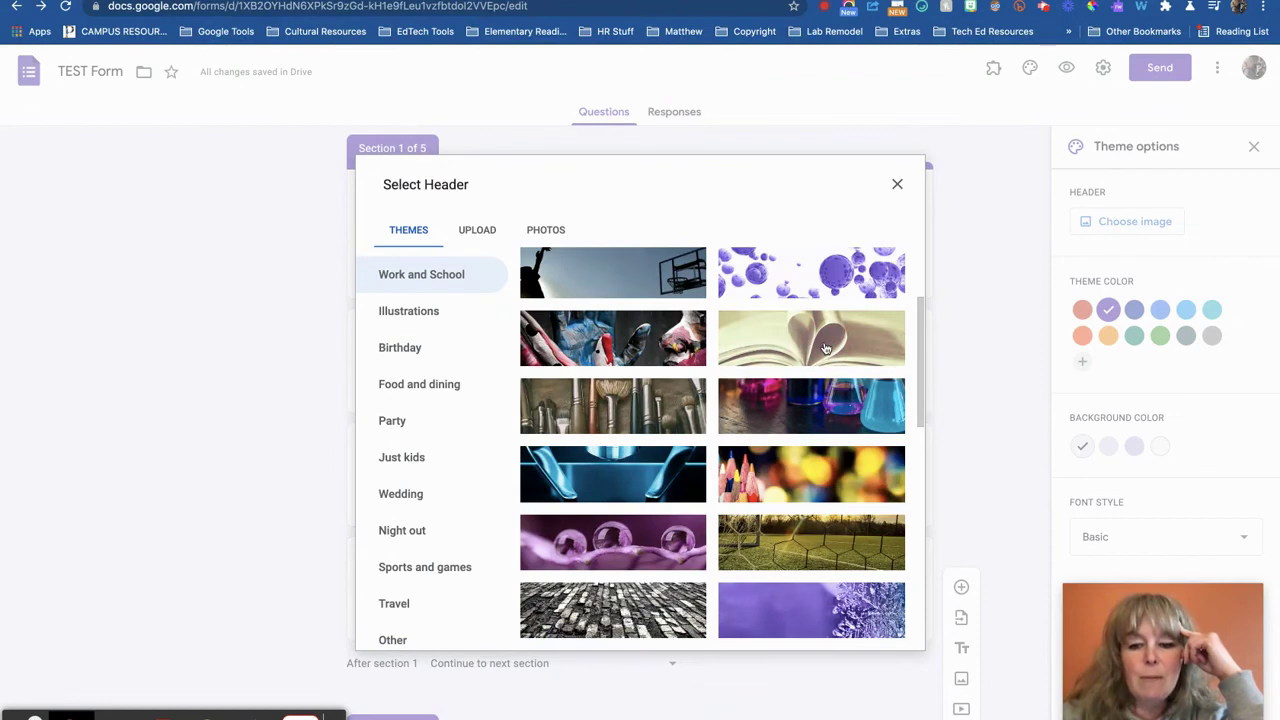
left_click(826, 347)
left_click(886, 633)
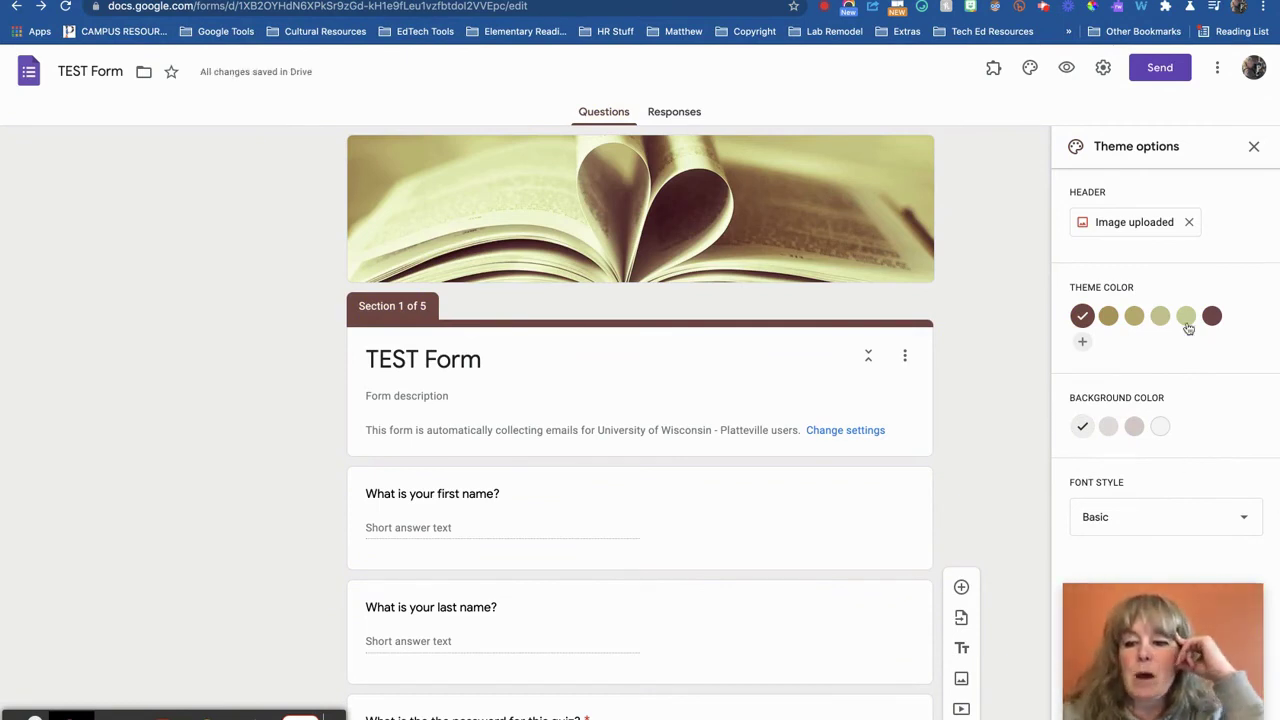
Discard the custom theme colour and set a darker greyish-brown background
left_click(1082, 342)
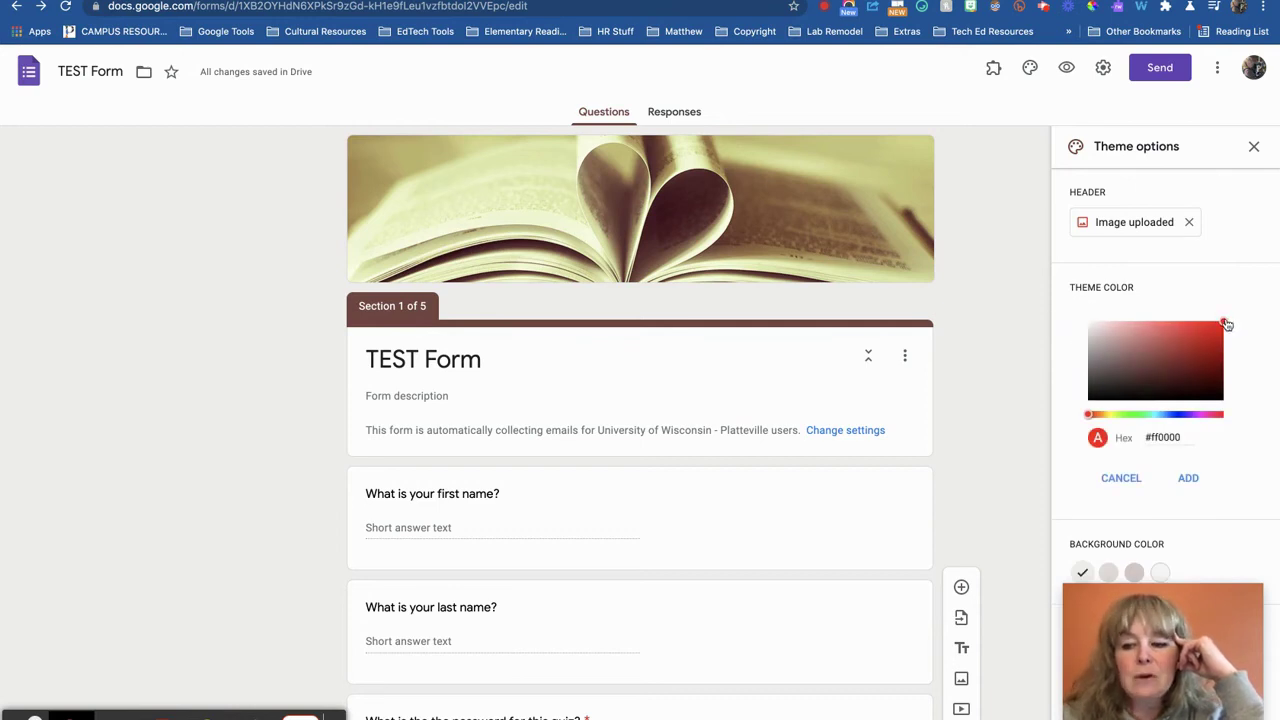
left_click(1120, 478)
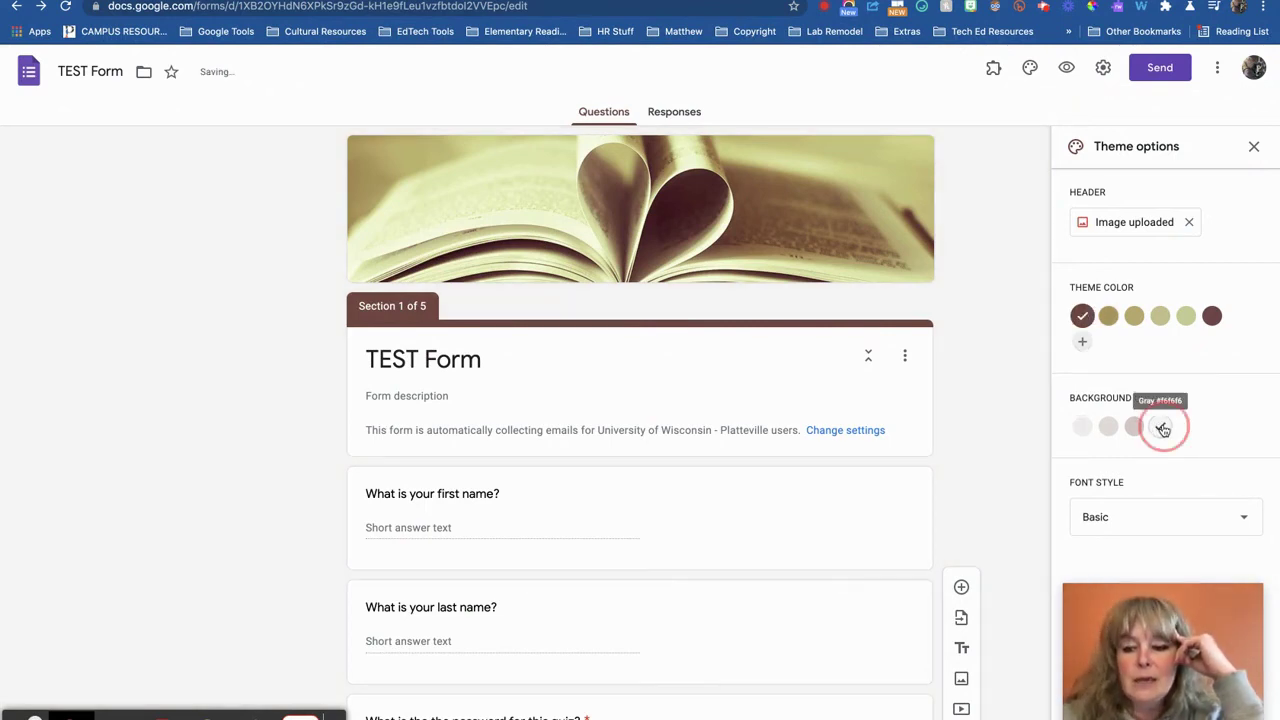
left_click(1158, 428)
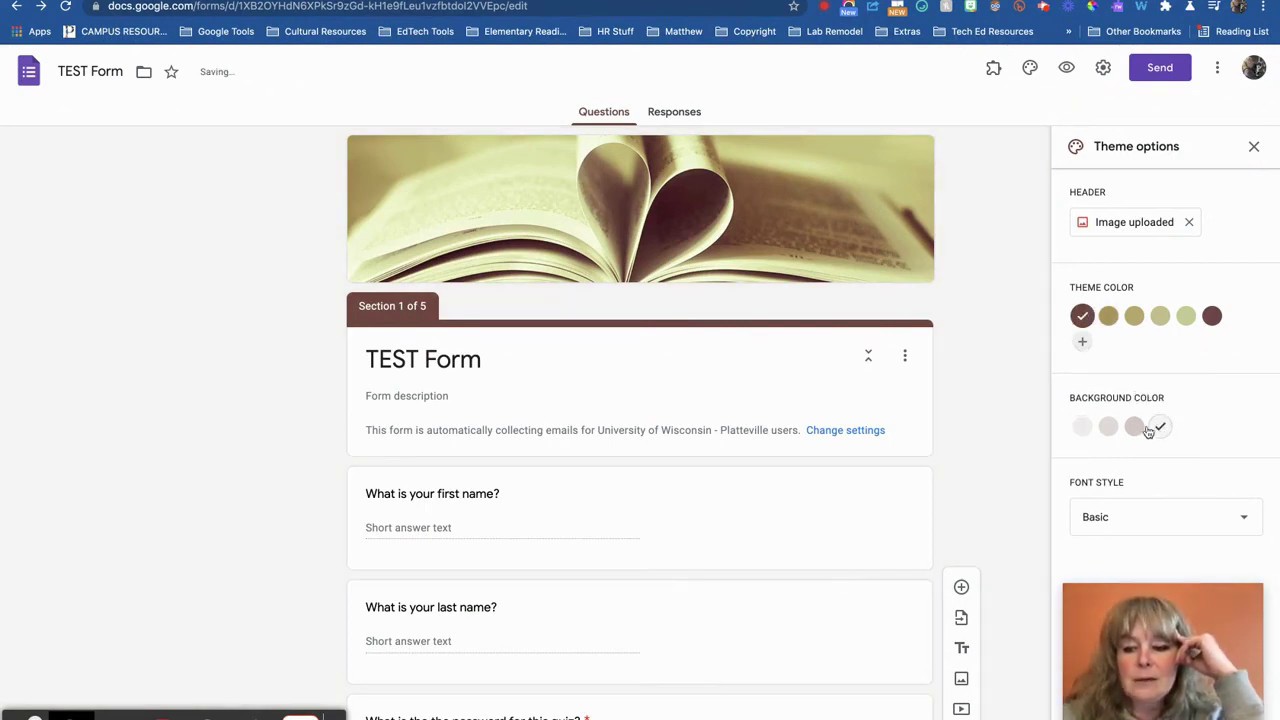
left_click(1134, 428)
scroll(1007, 483, "down", 3)
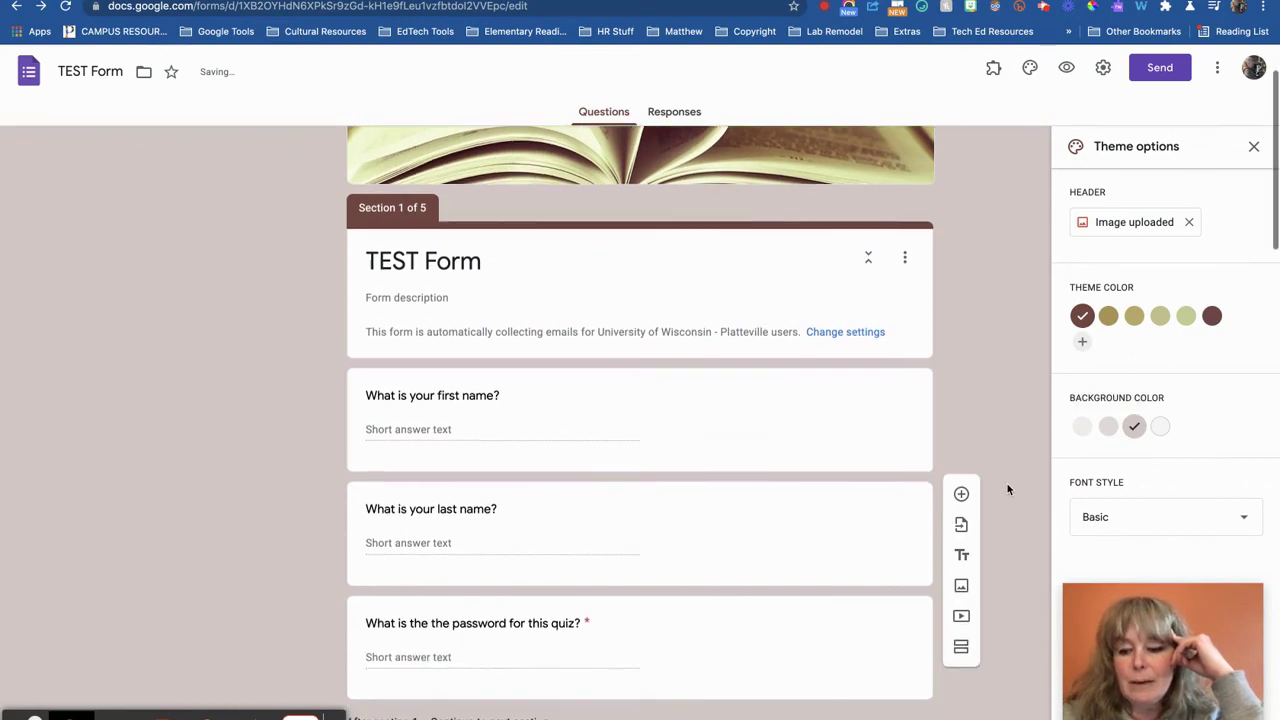
left_click(1187, 517)
scroll(1187, 517, "down", 3)
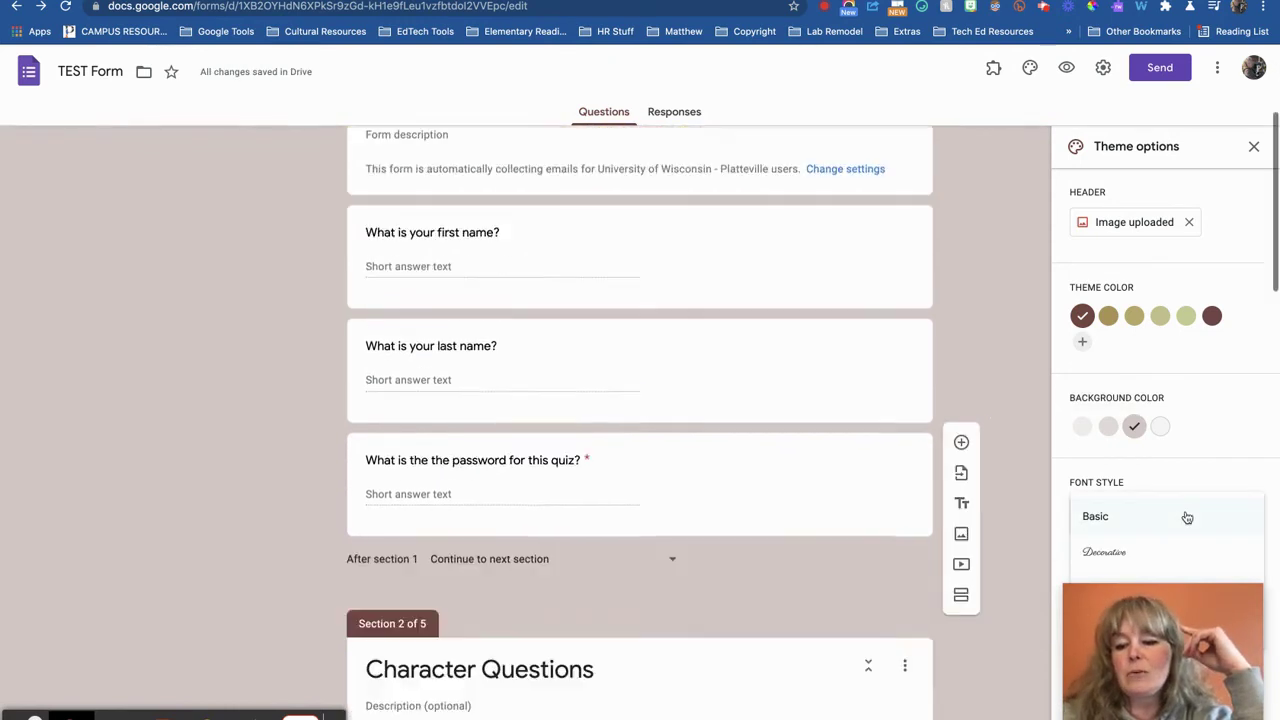
left_click_drag(1200, 600, 1213, 53)
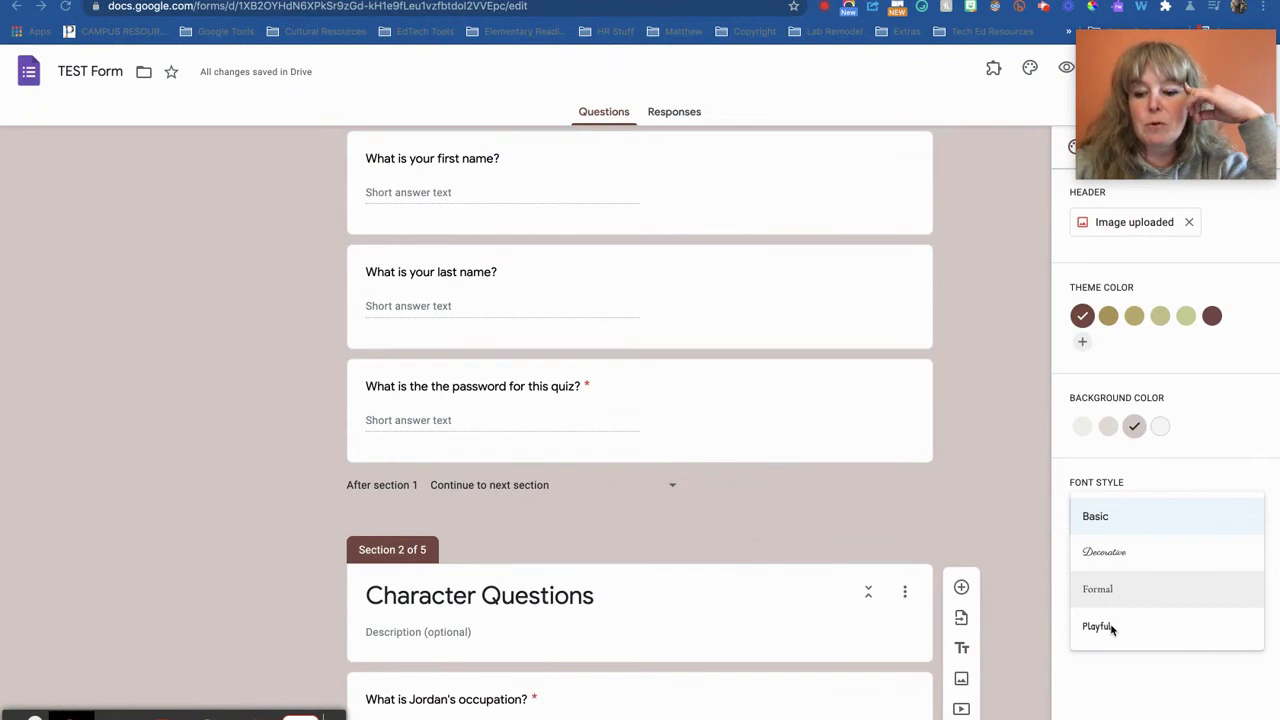
left_click(1117, 556)
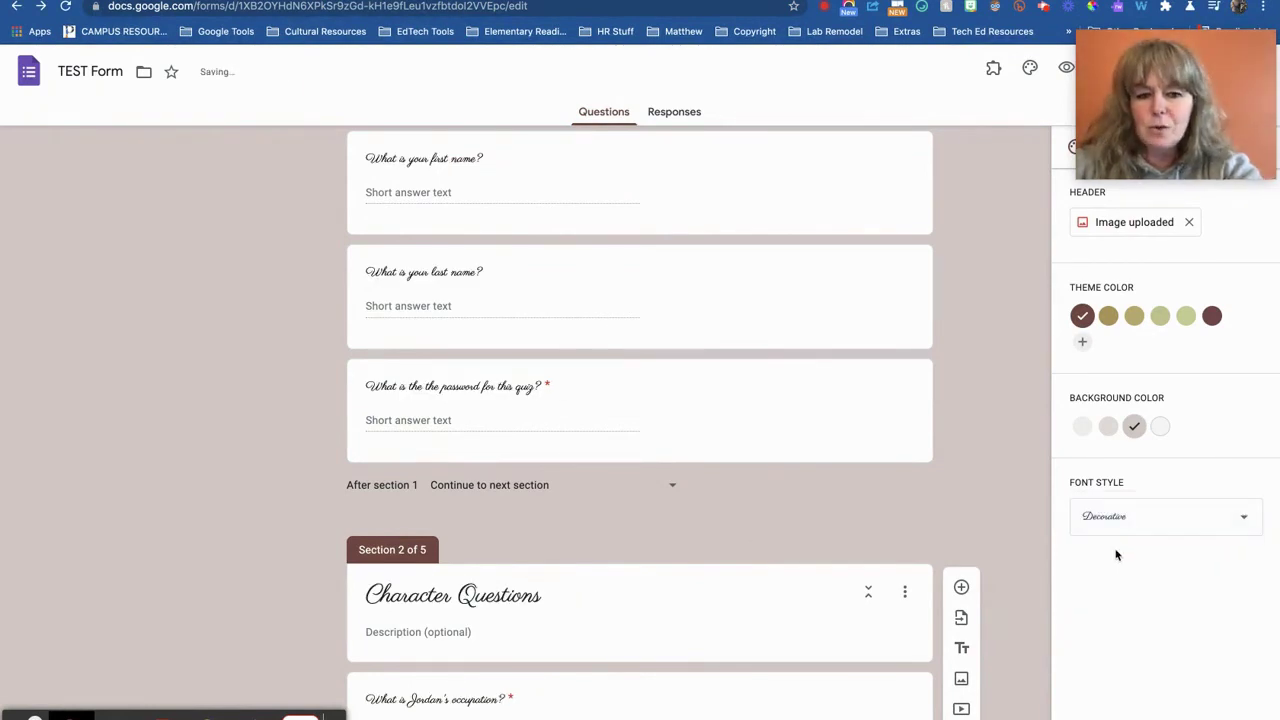
left_click(1118, 520)
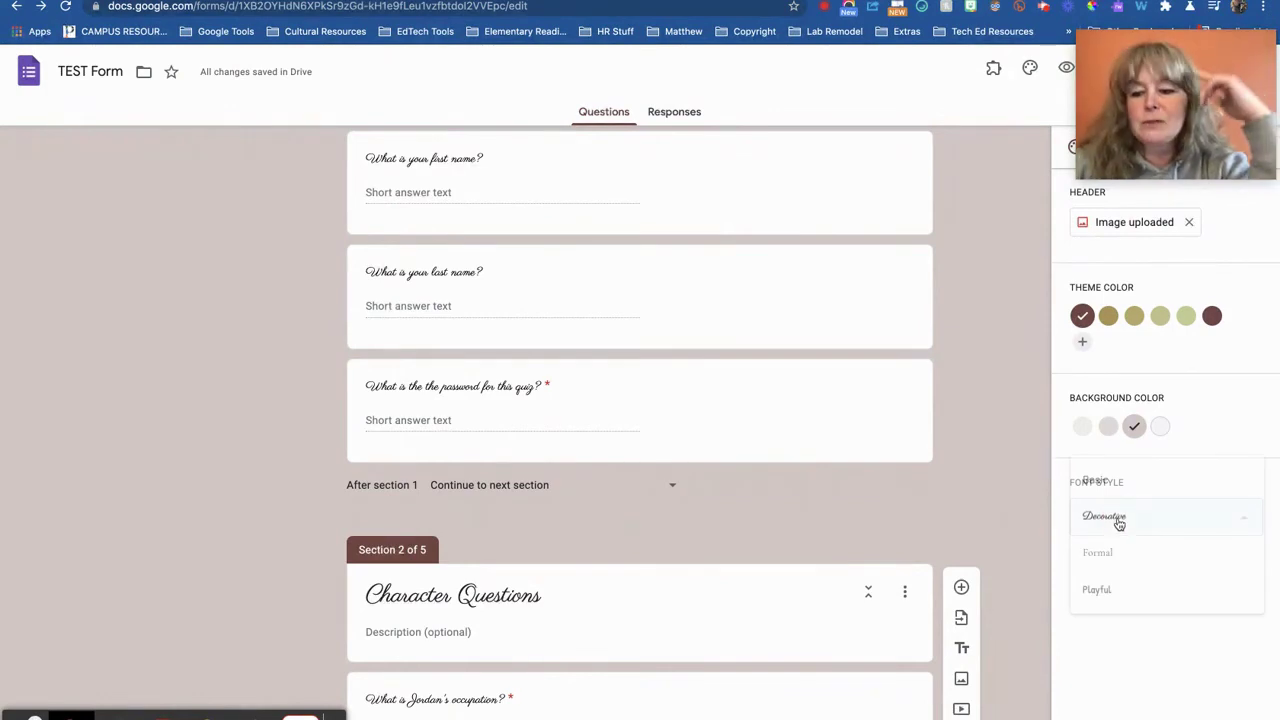
left_click(1108, 484)
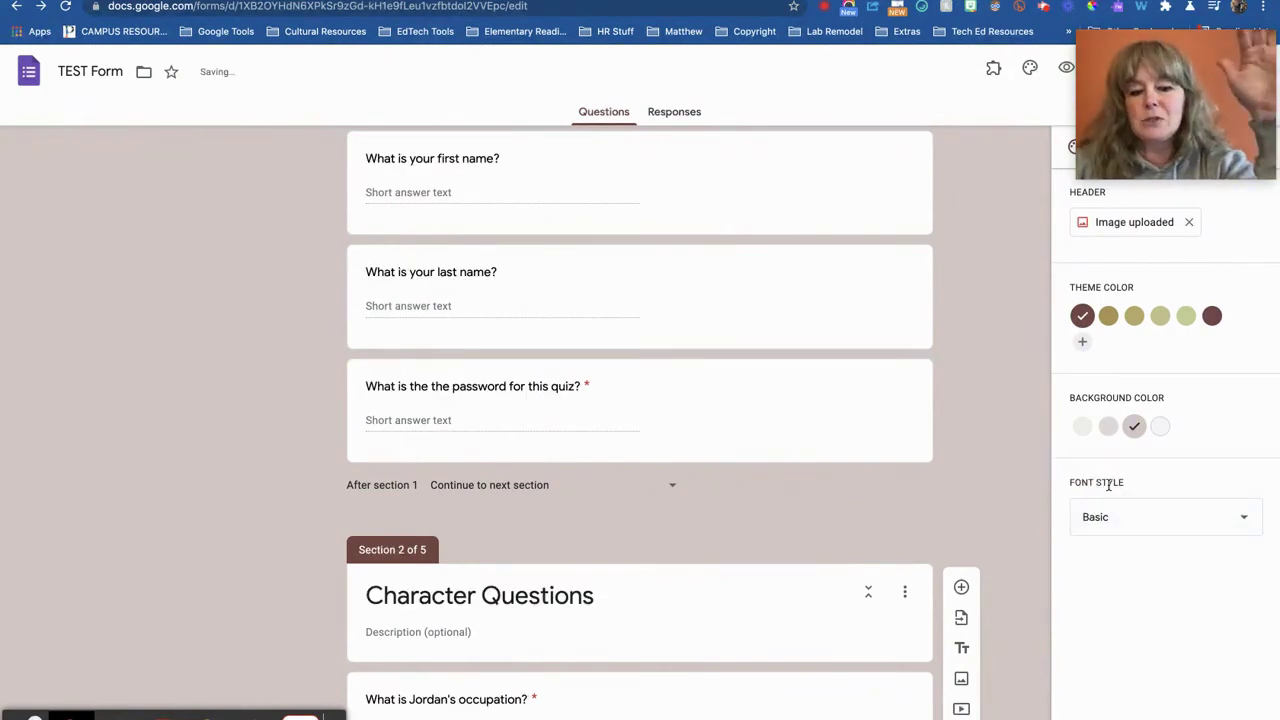
left_click_drag(1157, 137, 1150, 705)
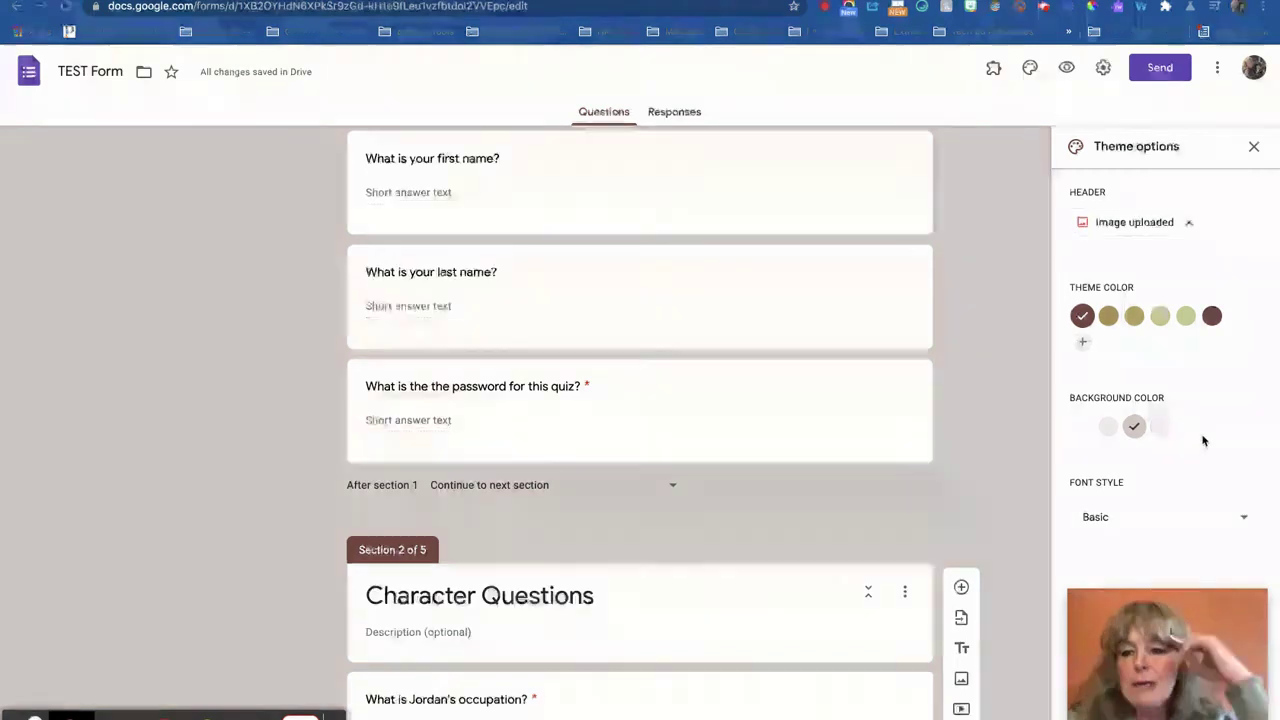
scroll(1226, 169, "up", 4)
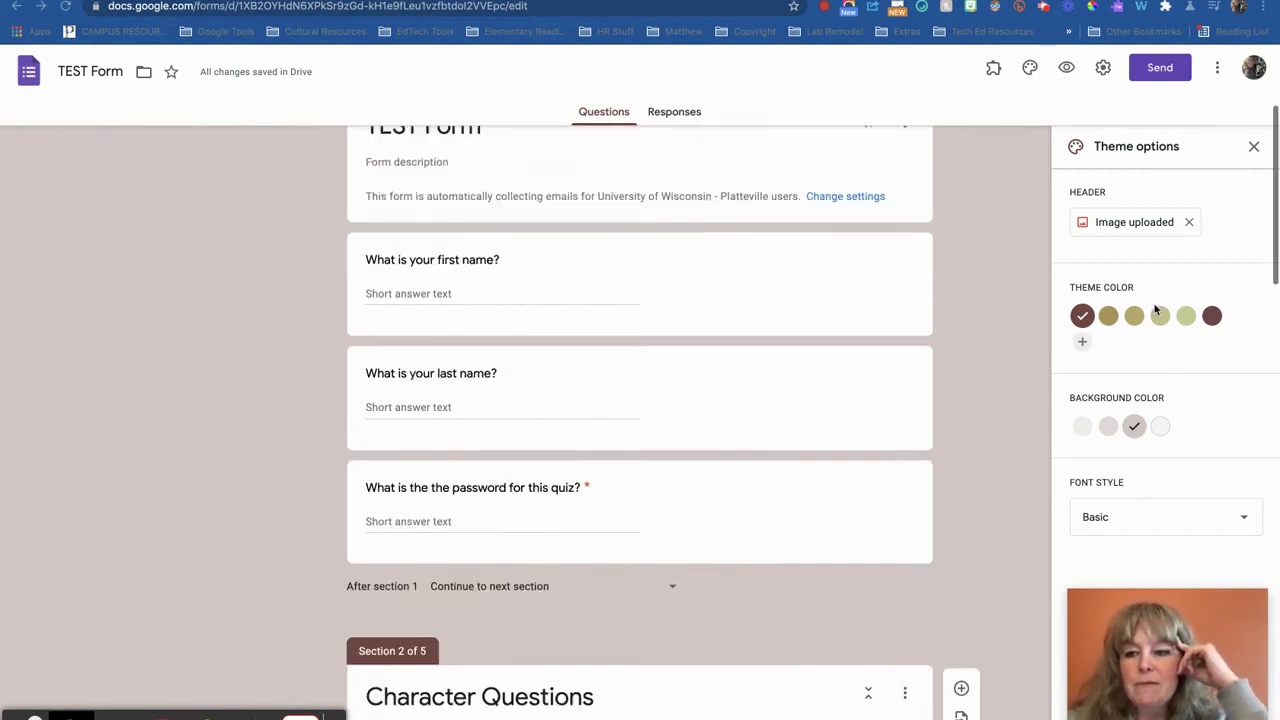
left_click(1255, 147)
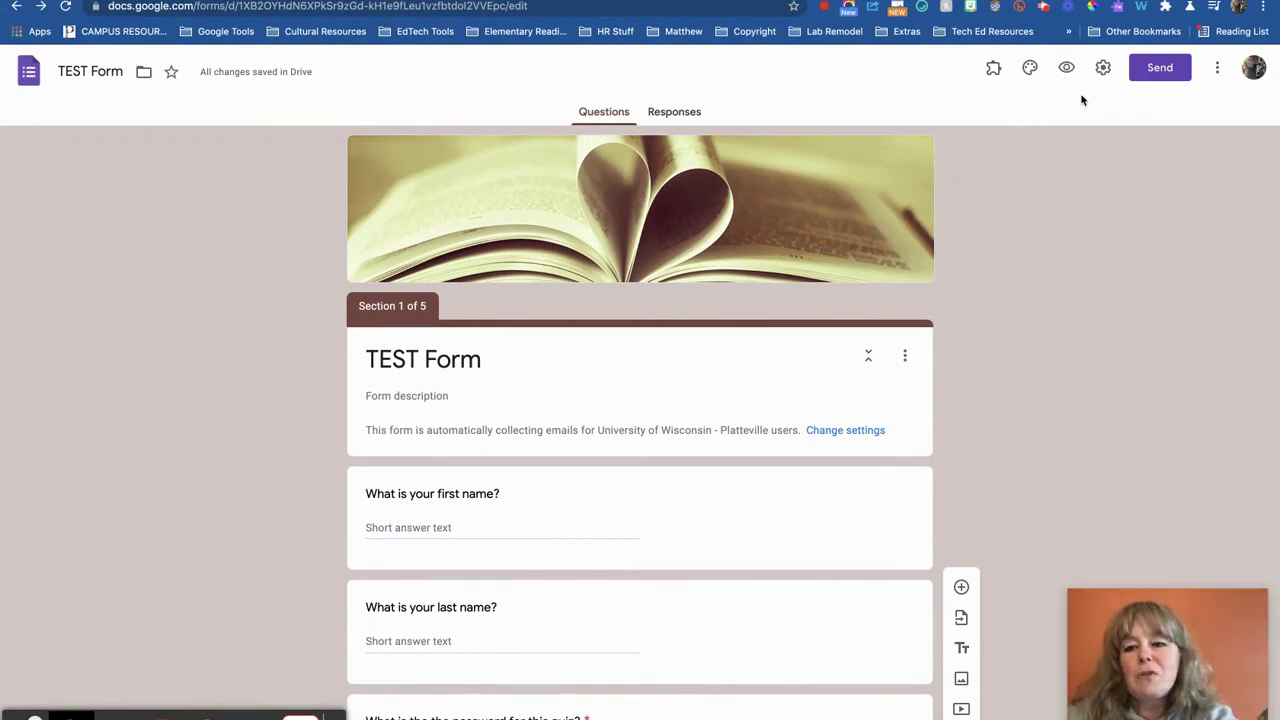
left_click(993, 68)
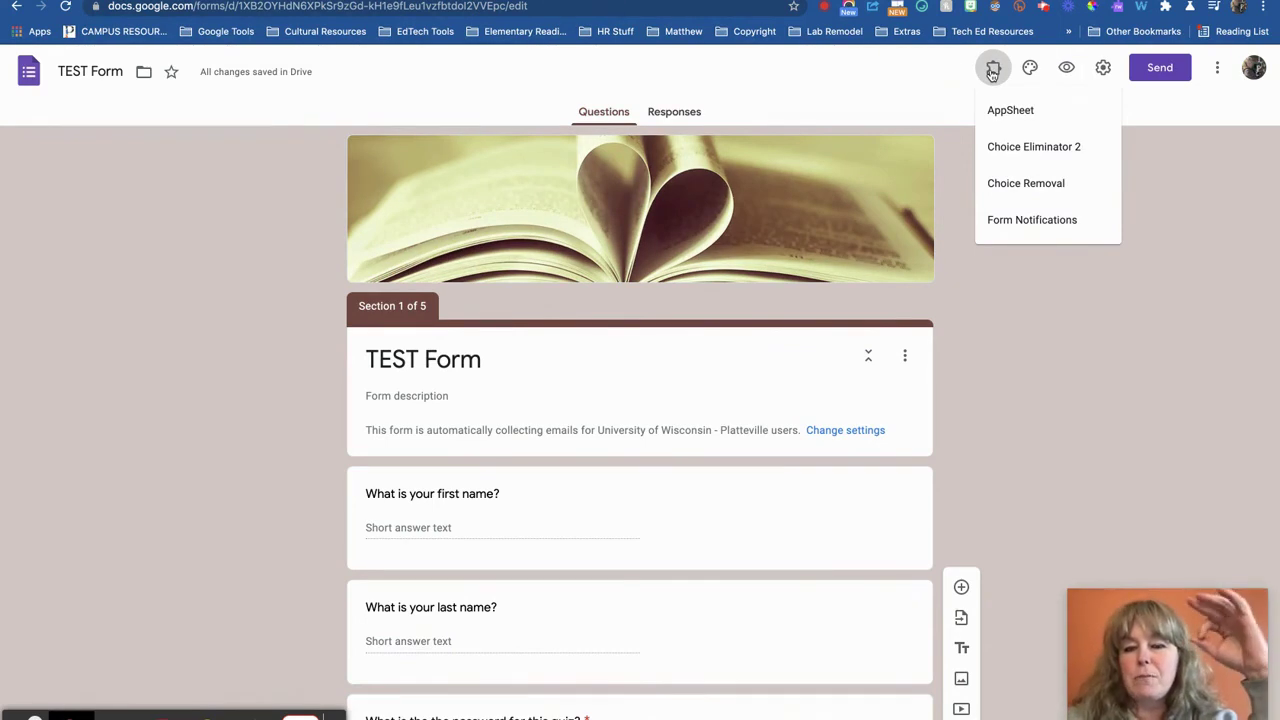
left_click(1219, 68)
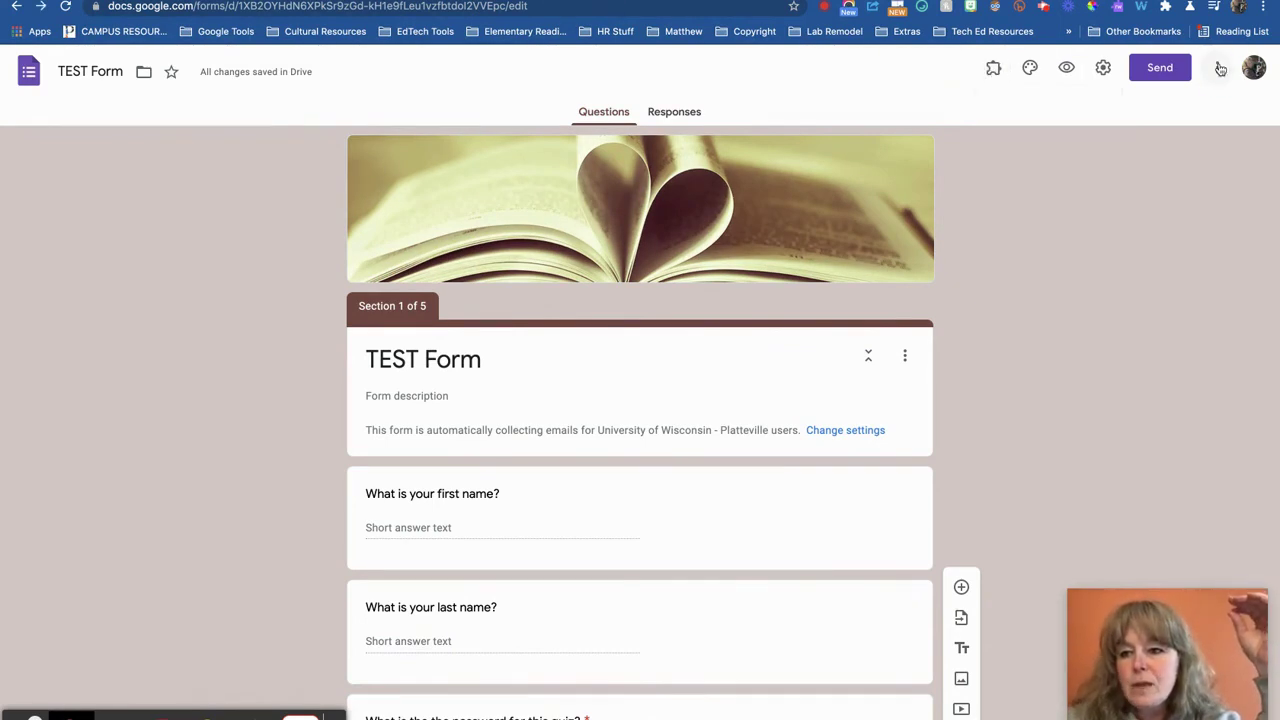
left_click(1219, 68)
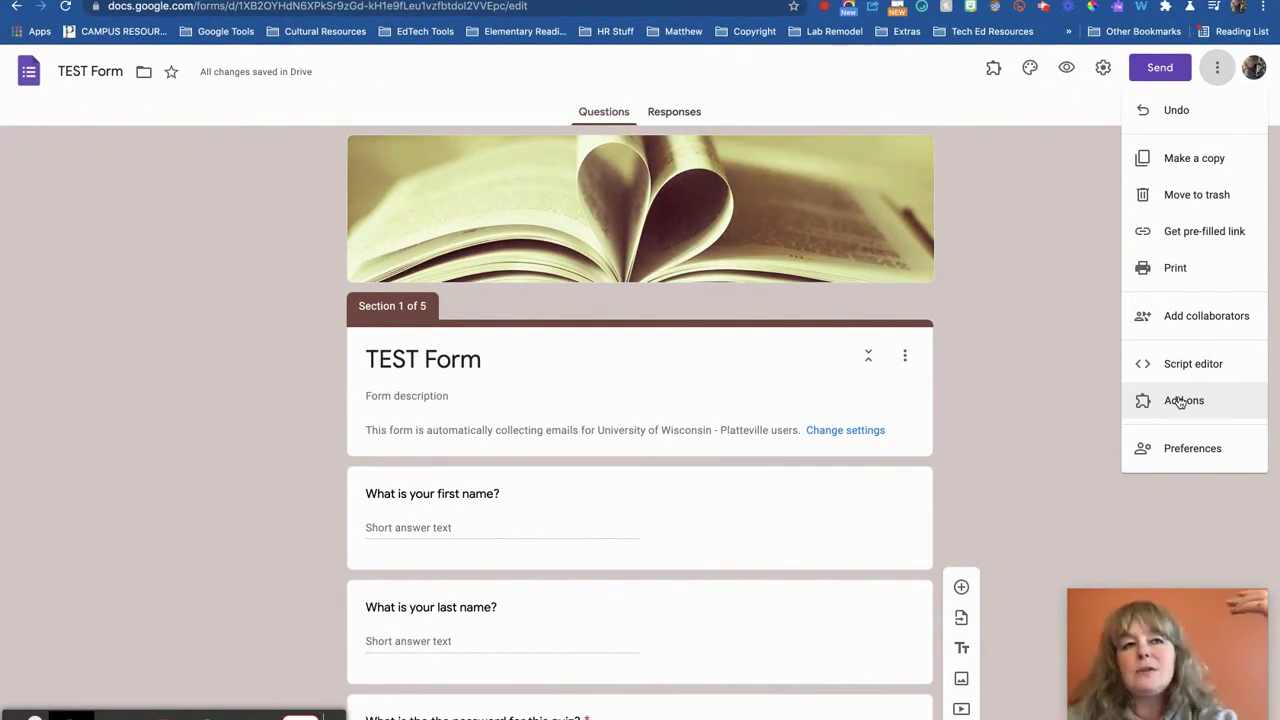
left_click(992, 70)
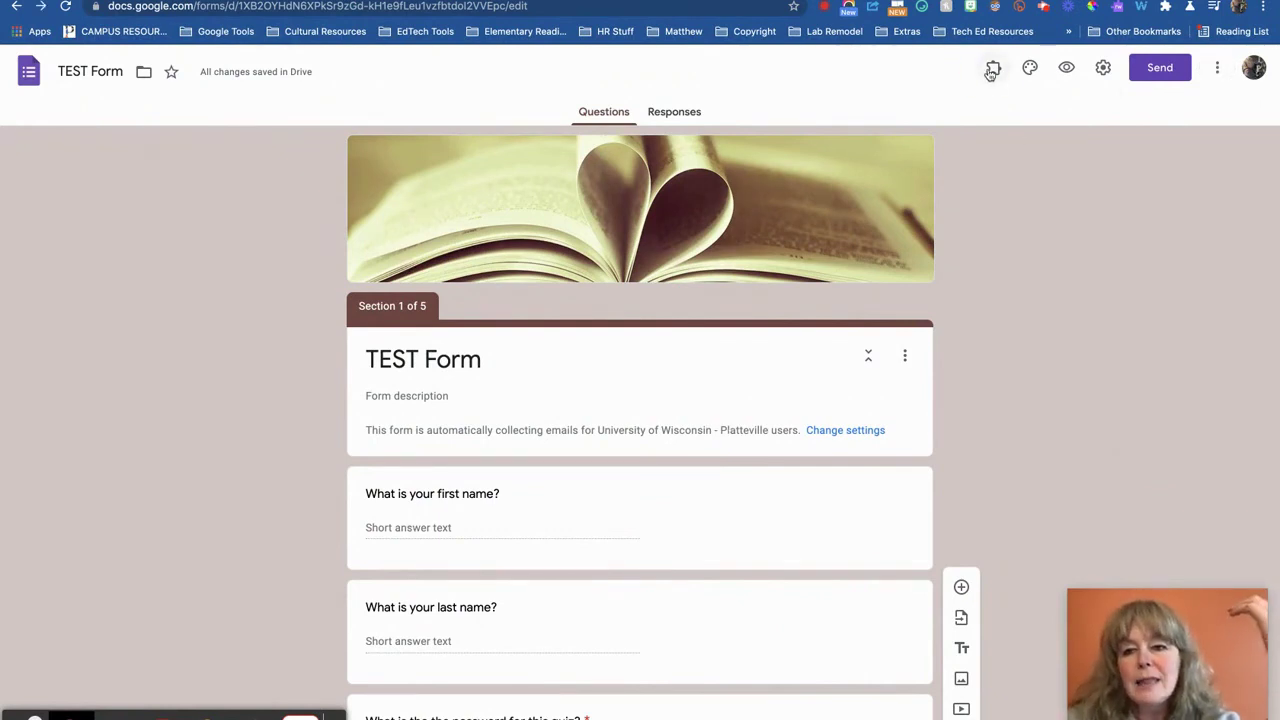
left_click(992, 70)
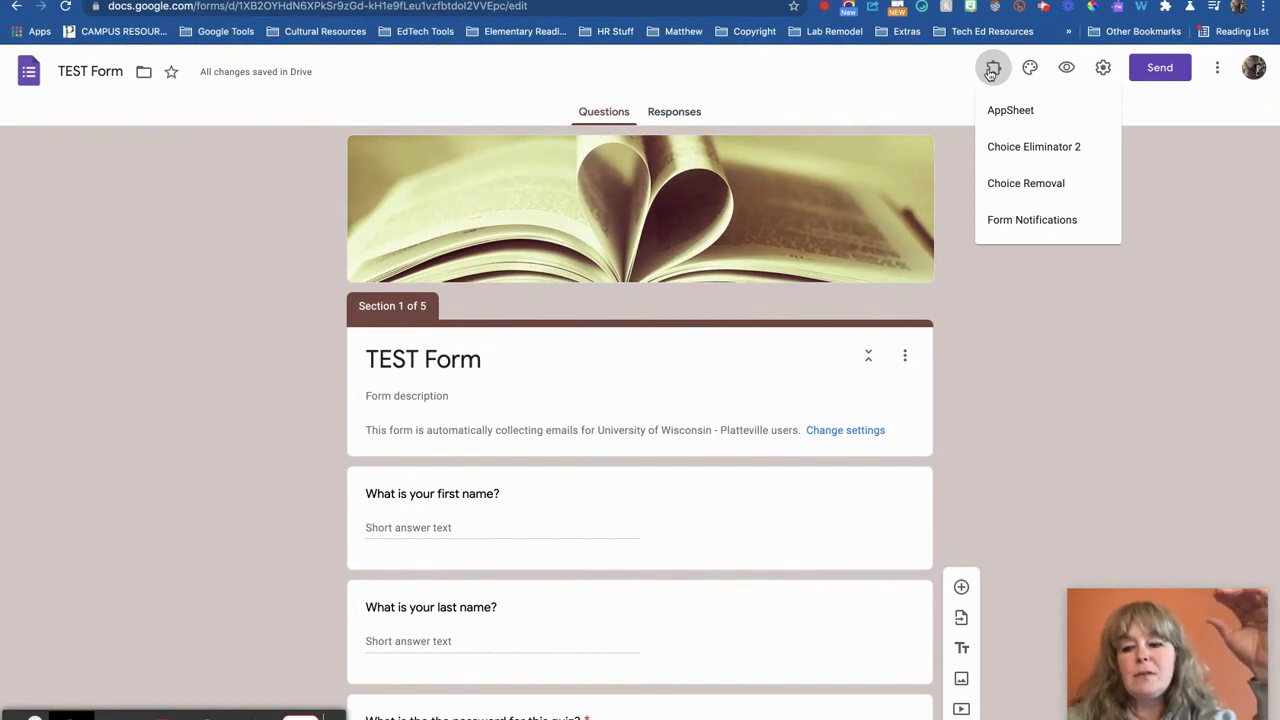
left_click(1065, 326)
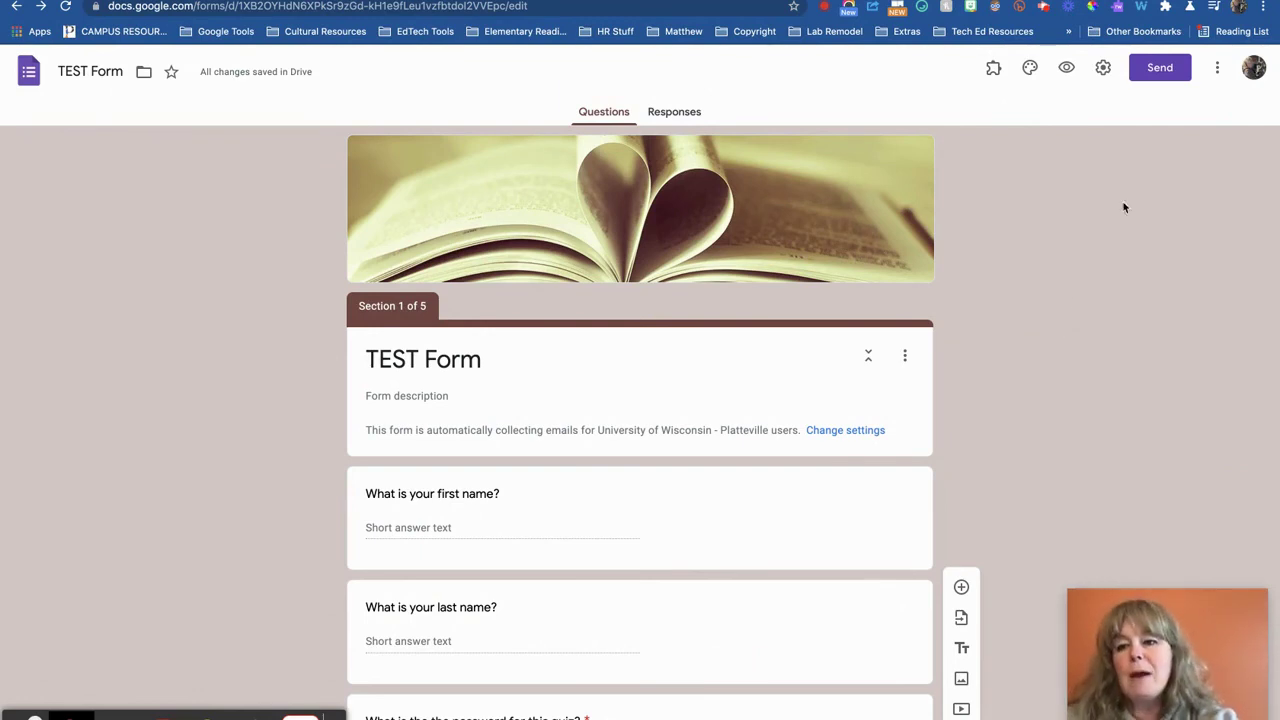
left_click(1216, 67)
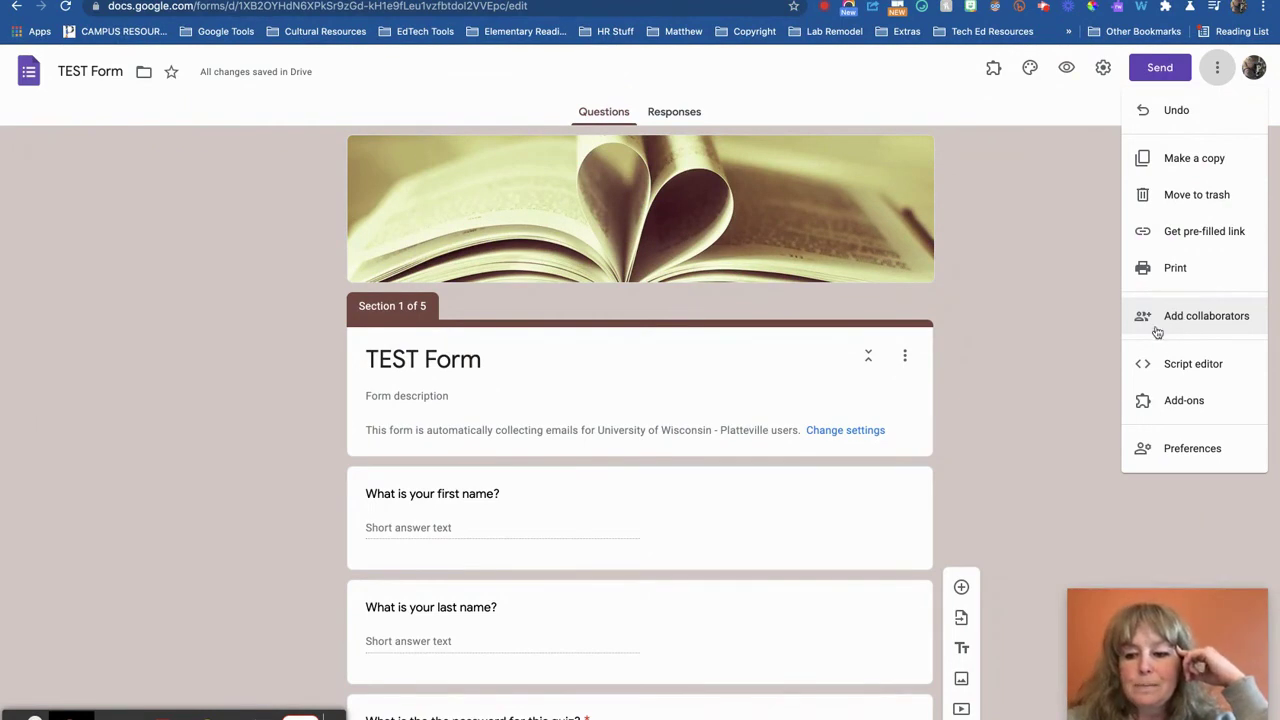
left_click(1106, 304)
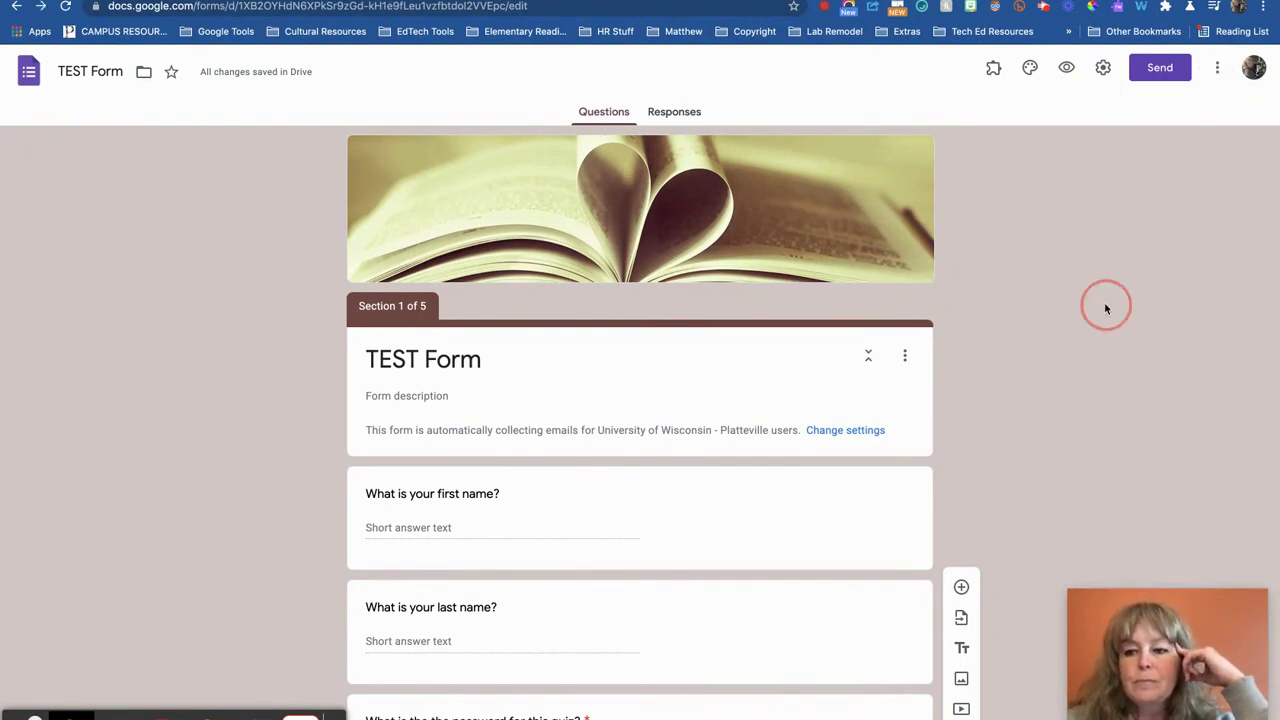
left_click(1068, 70)
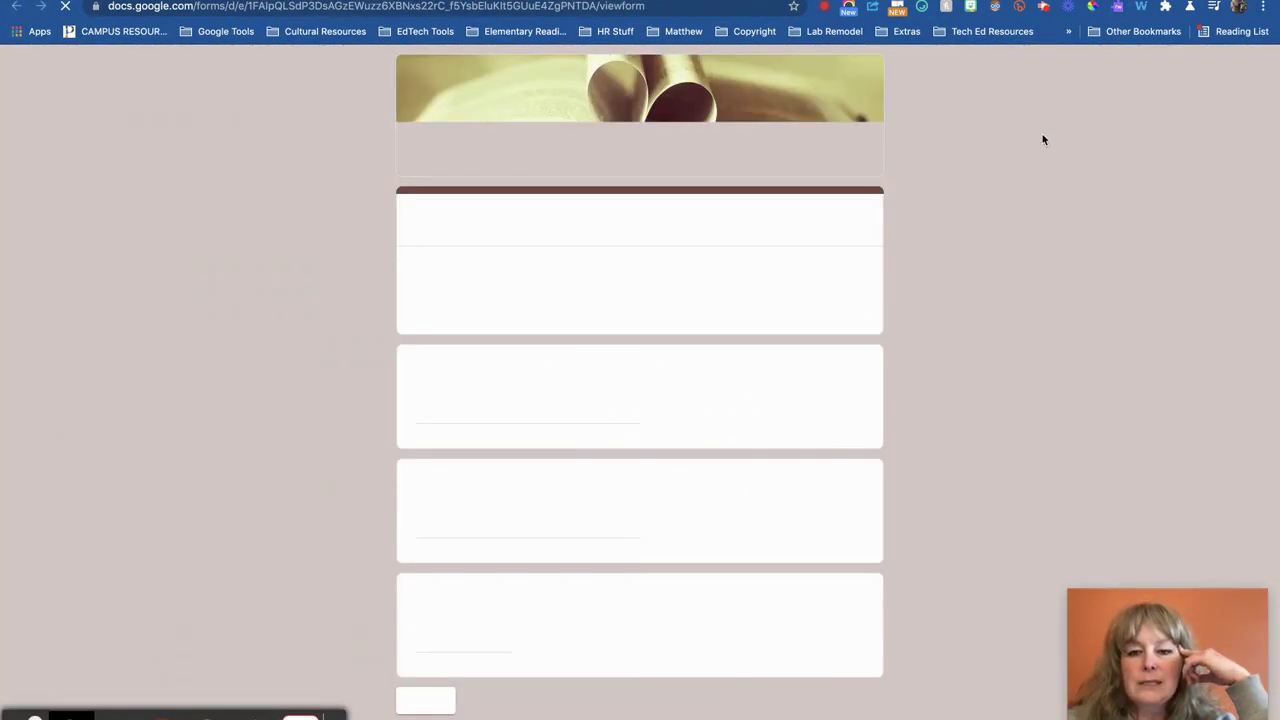
scroll(971, 321, "down", 1)
scroll(970, 321, "down", 1)
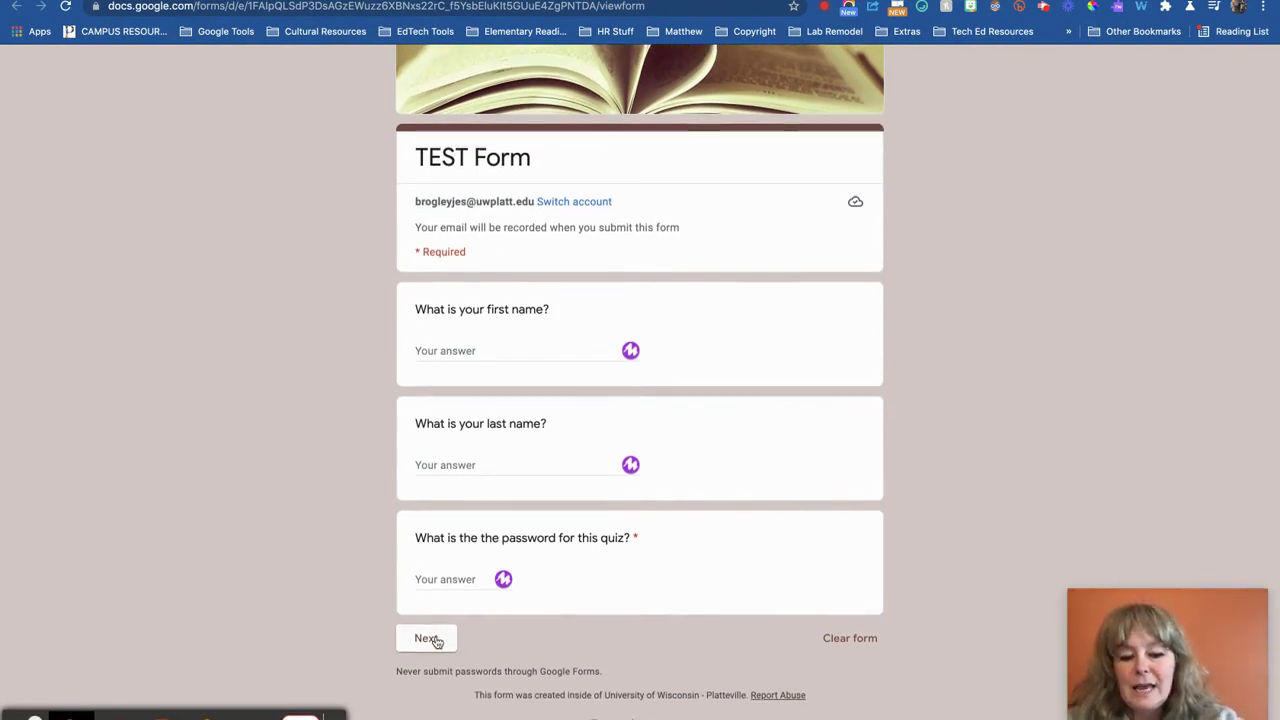
left_click(436, 579)
type("12345")
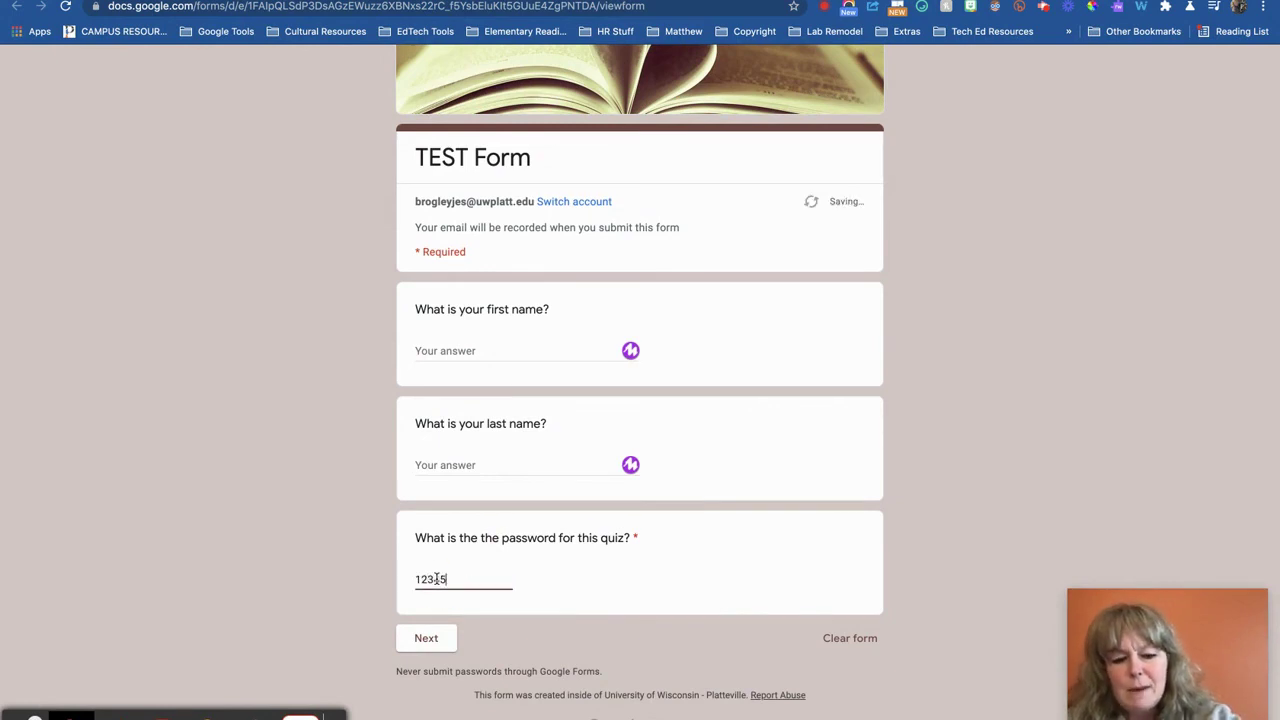
left_click(426, 638)
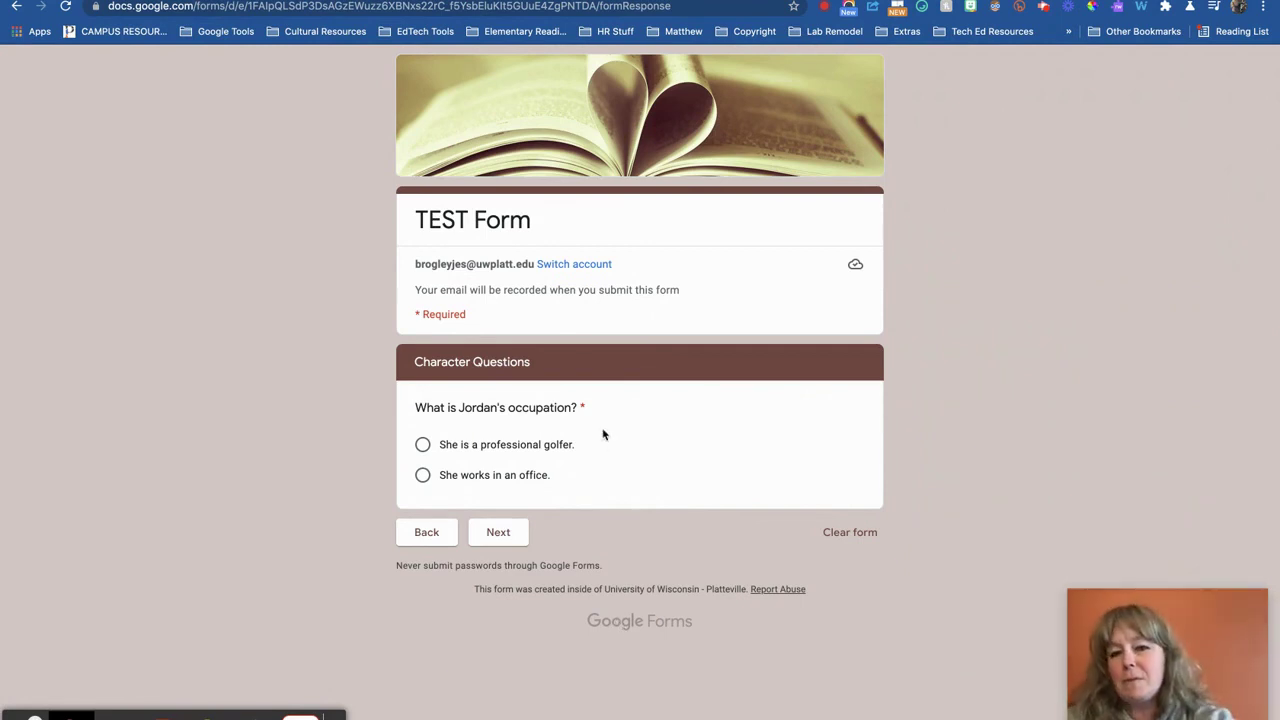
left_click(466, 450)
left_click(505, 535)
scroll(1077, 363, "down", 4)
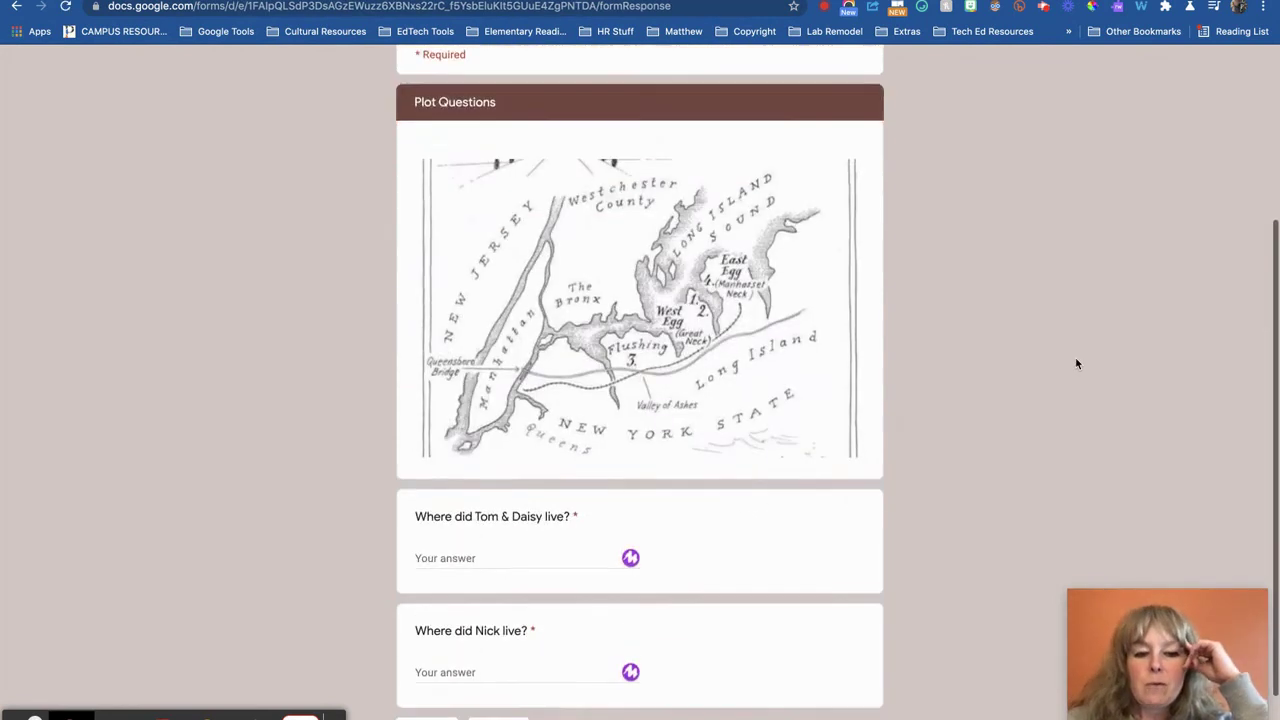
scroll(1077, 363, "up", 1)
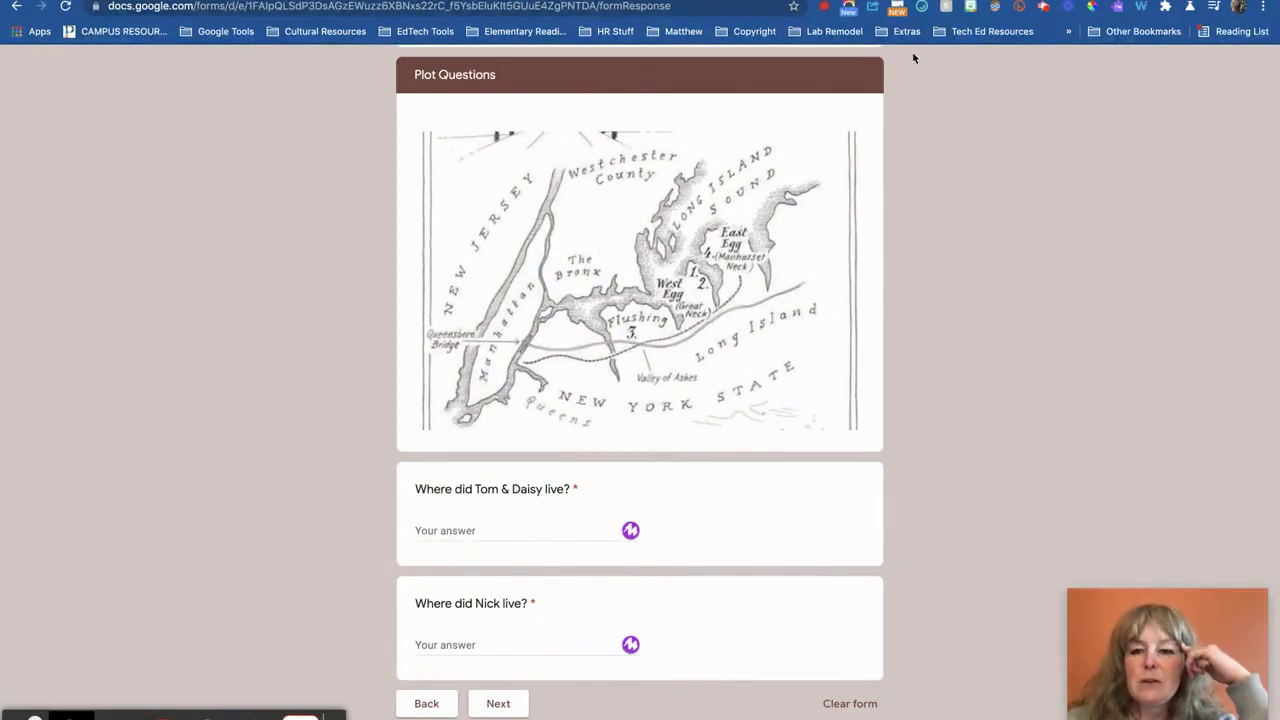
key("super+w")
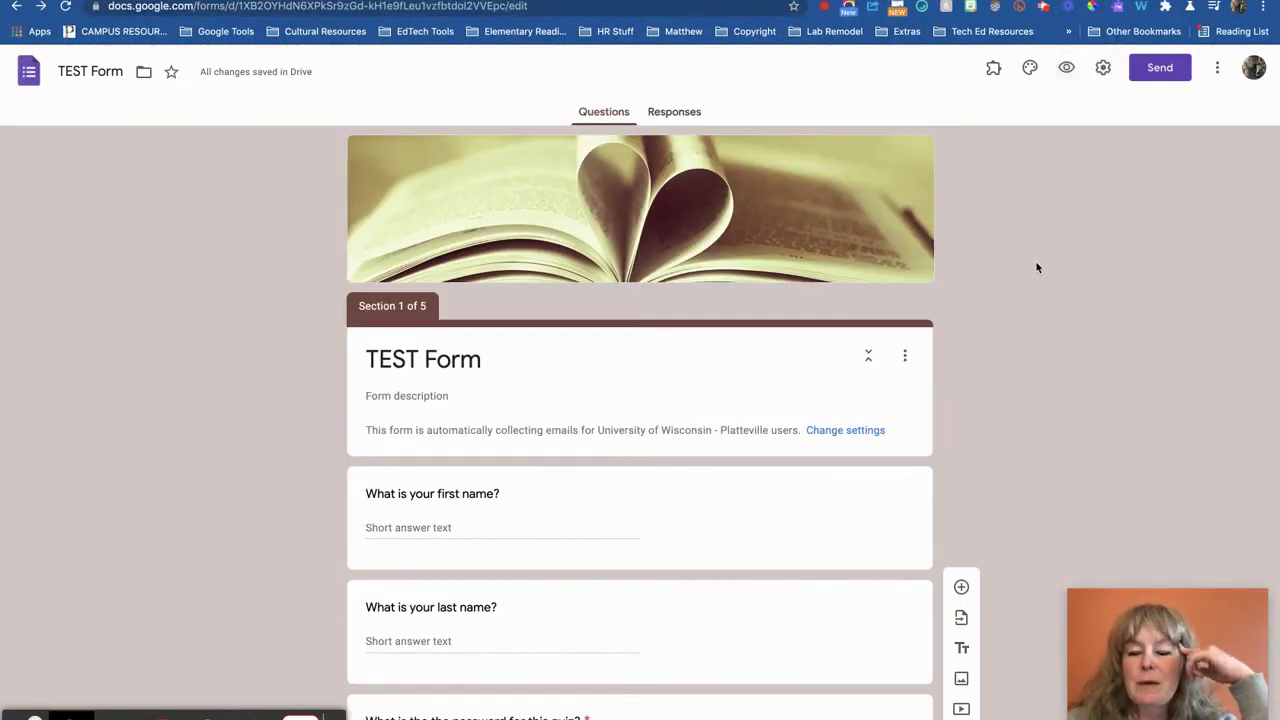
In Presentation settings, enable the progress bar and disable the submit-another-response link
left_click(1103, 68)
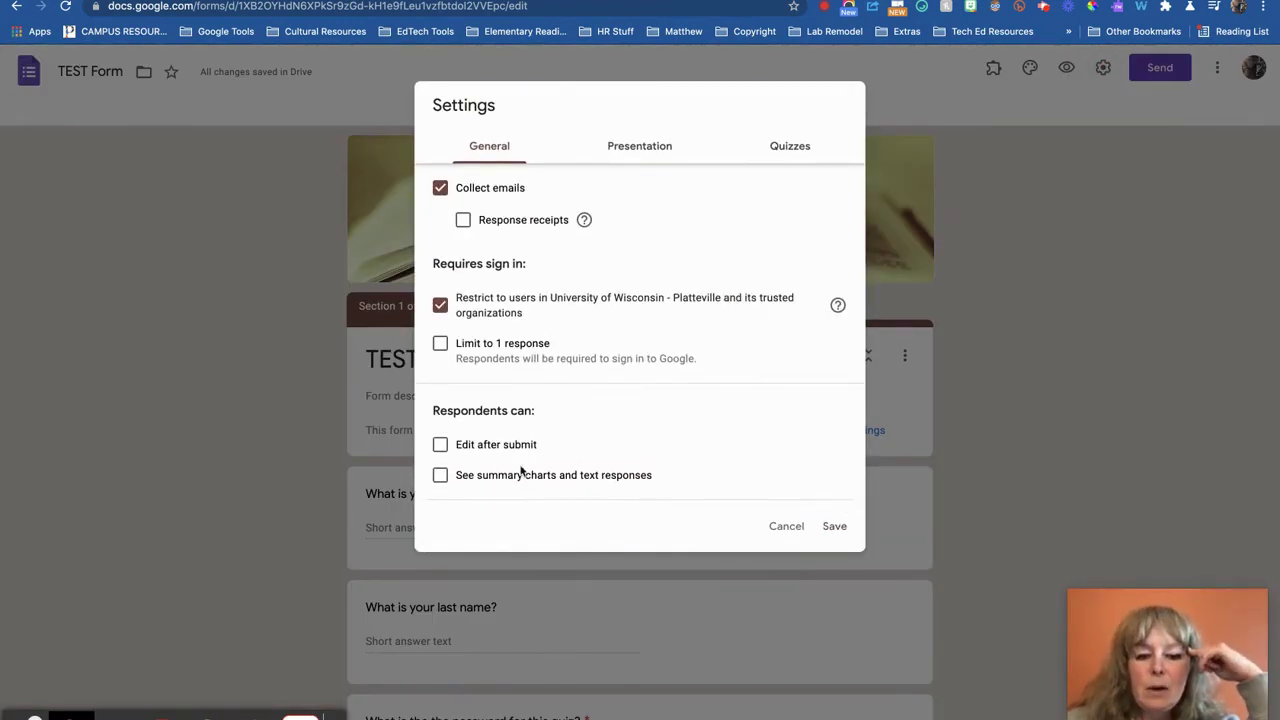
left_click(651, 148)
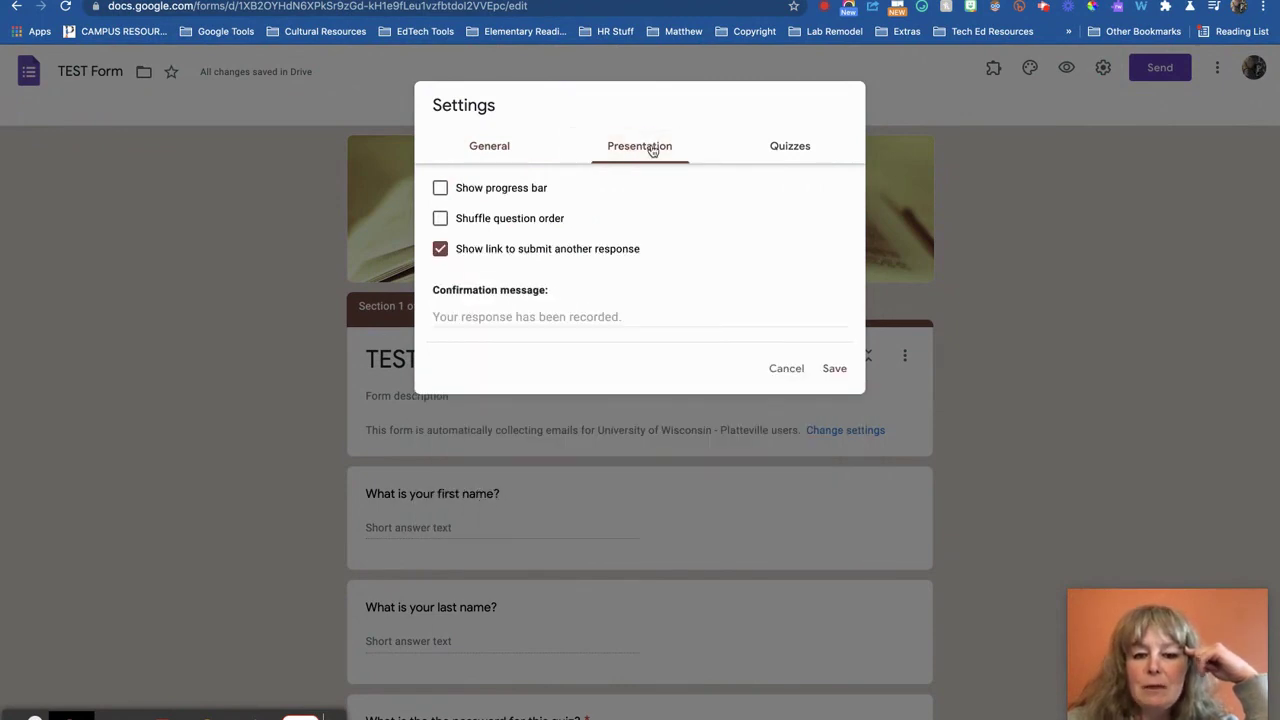
left_click(478, 195)
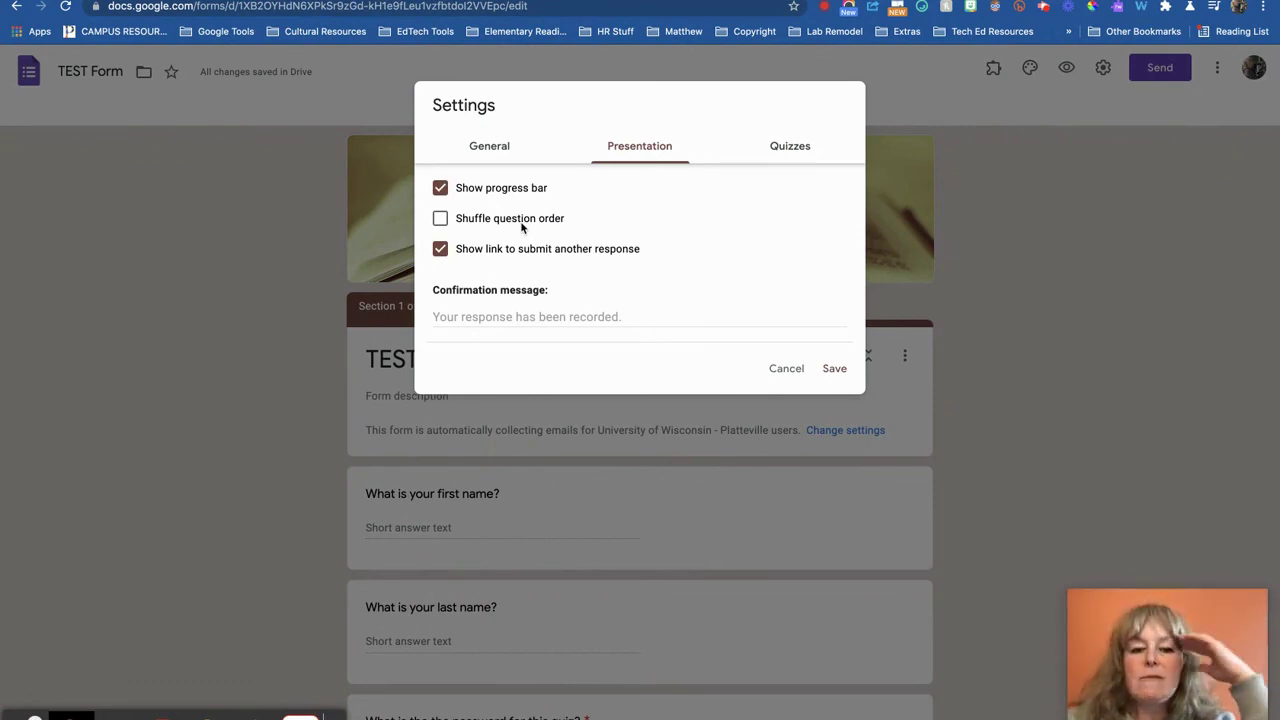
left_click(587, 250)
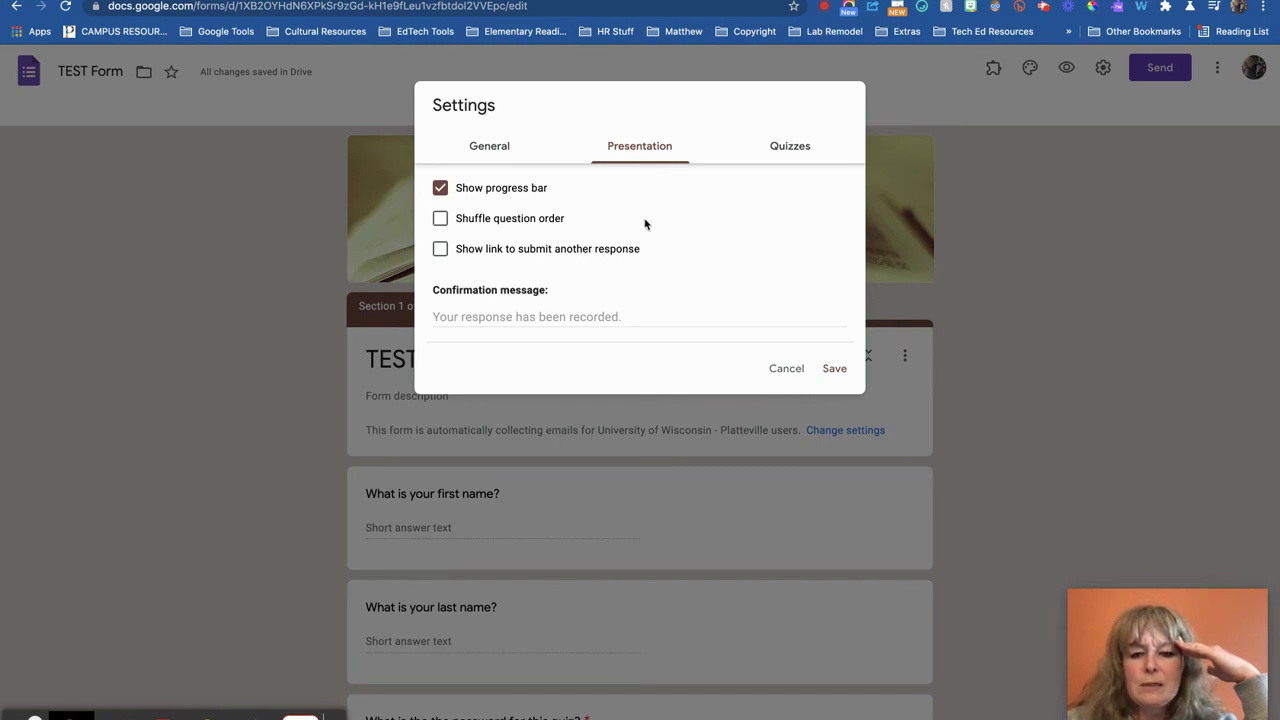
left_click(802, 146)
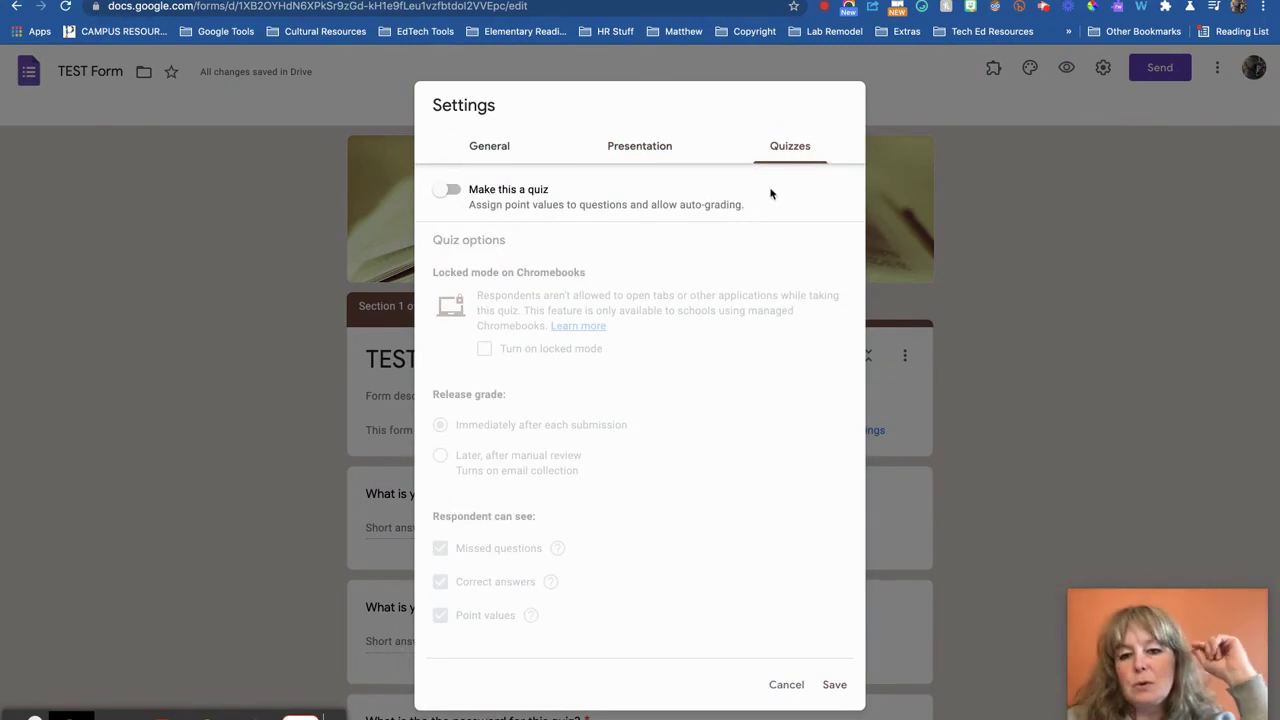
Make the form a quiz released after manual review, showing respondents only point values, and save
left_click(452, 190)
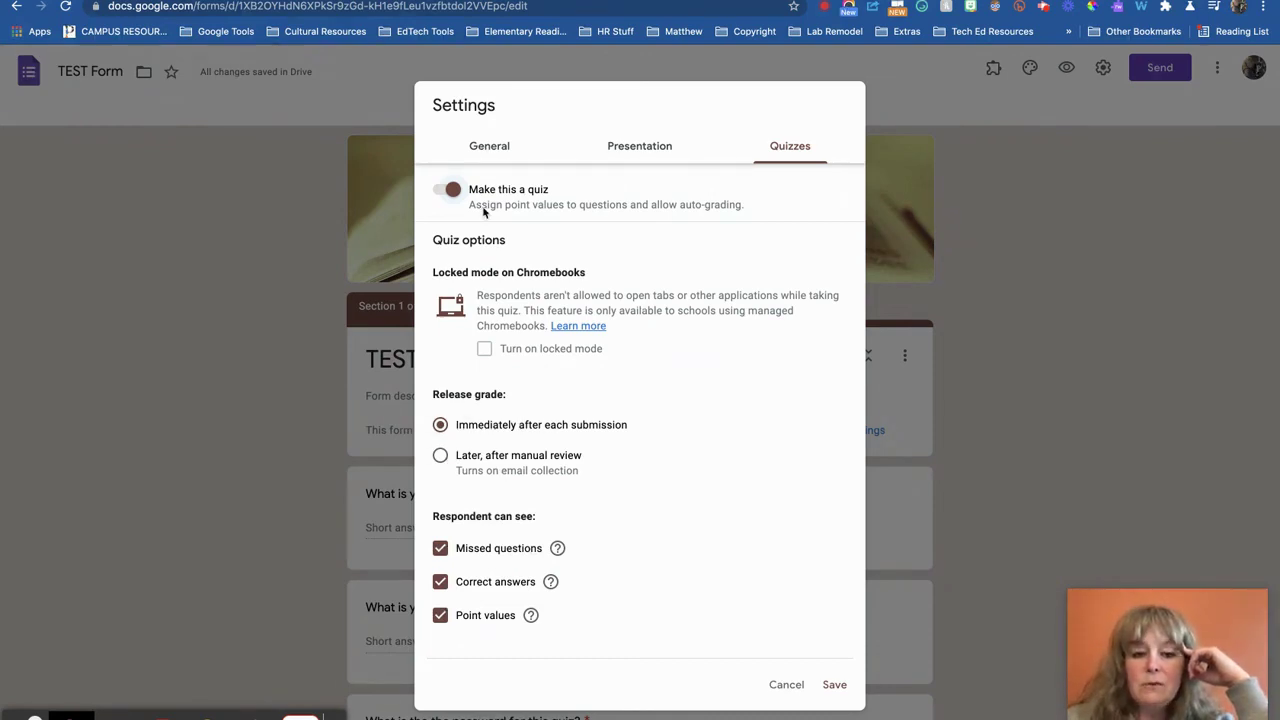
left_click(441, 457)
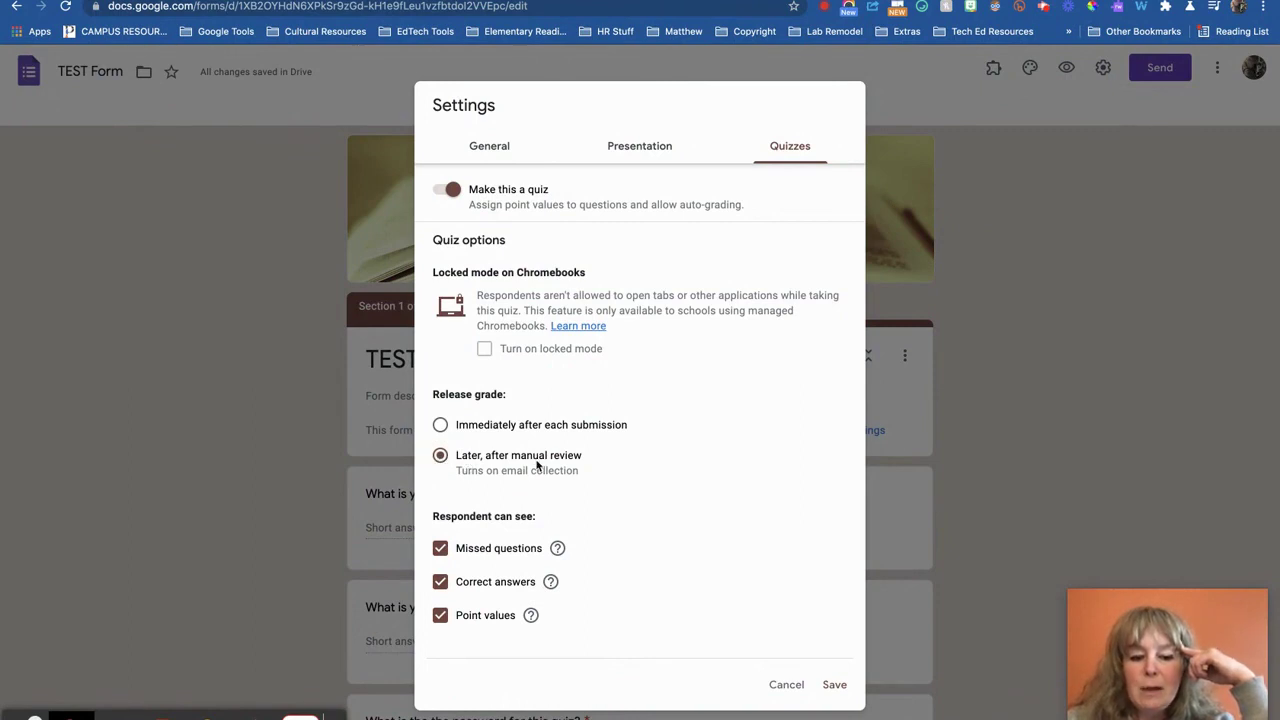
scroll(540, 465, "down", 3)
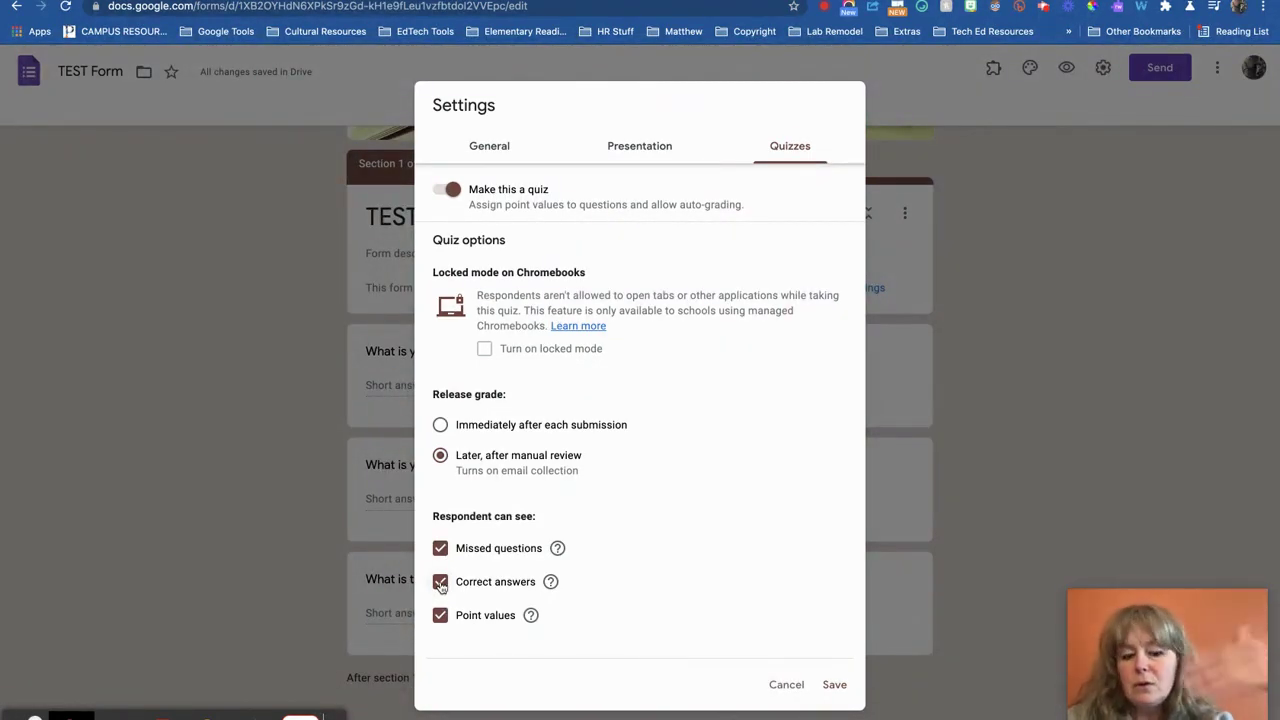
left_click(440, 583)
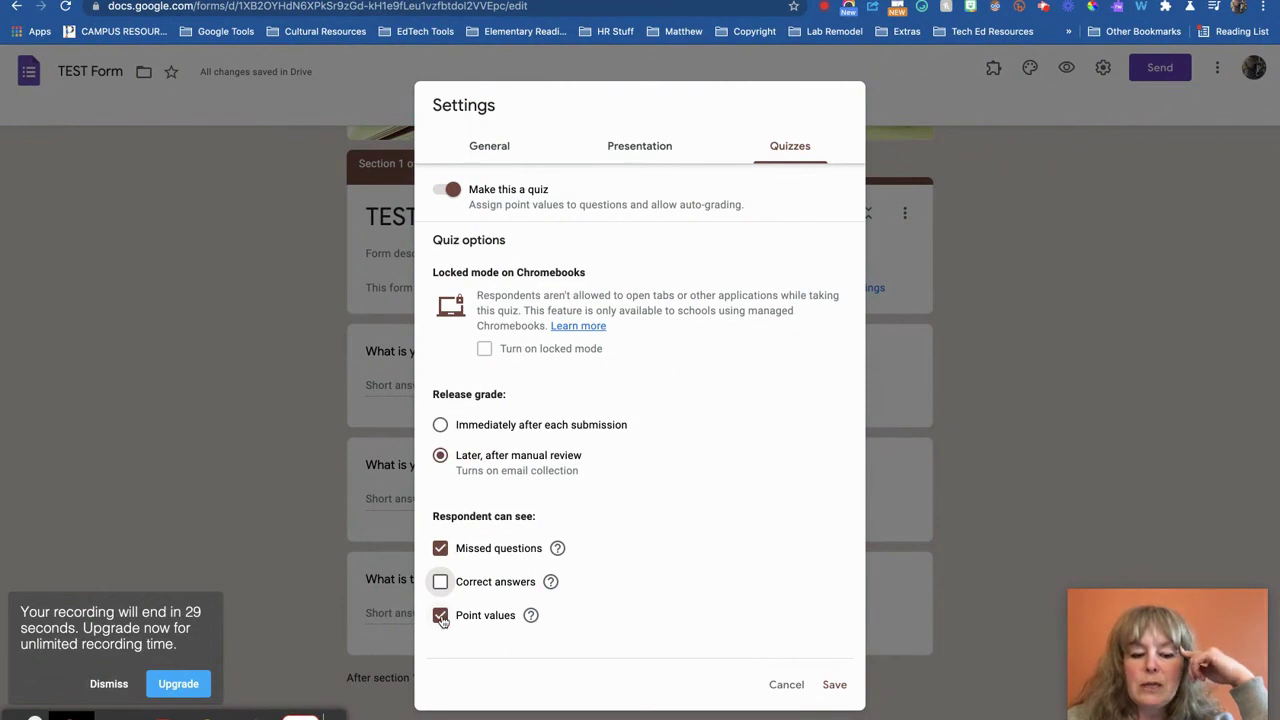
left_click(441, 617)
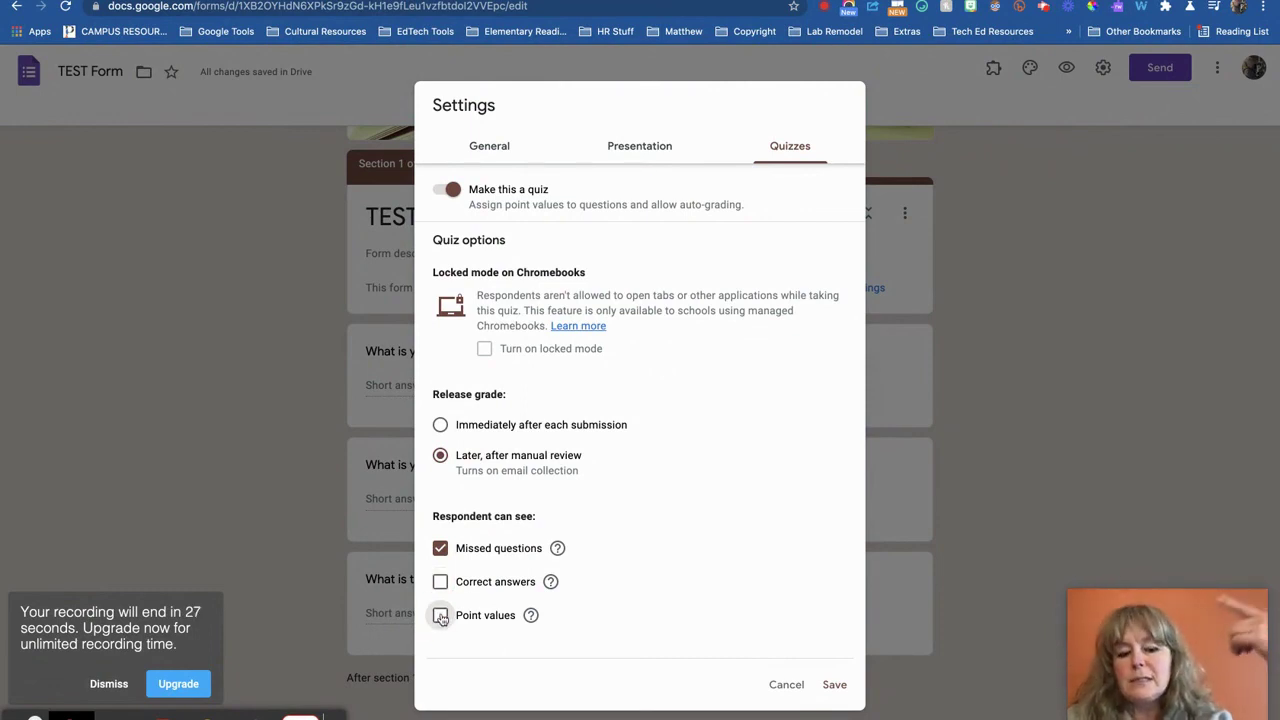
left_click(440, 549)
left_click(441, 616)
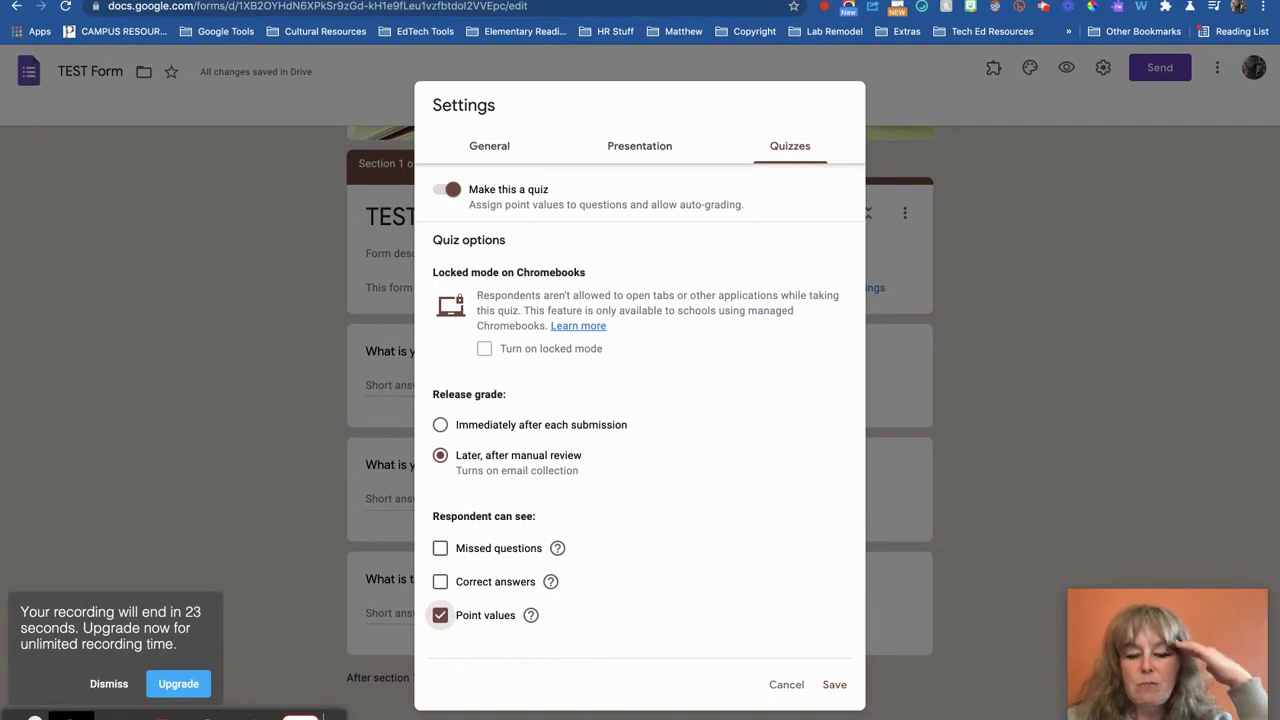
left_click(834, 685)
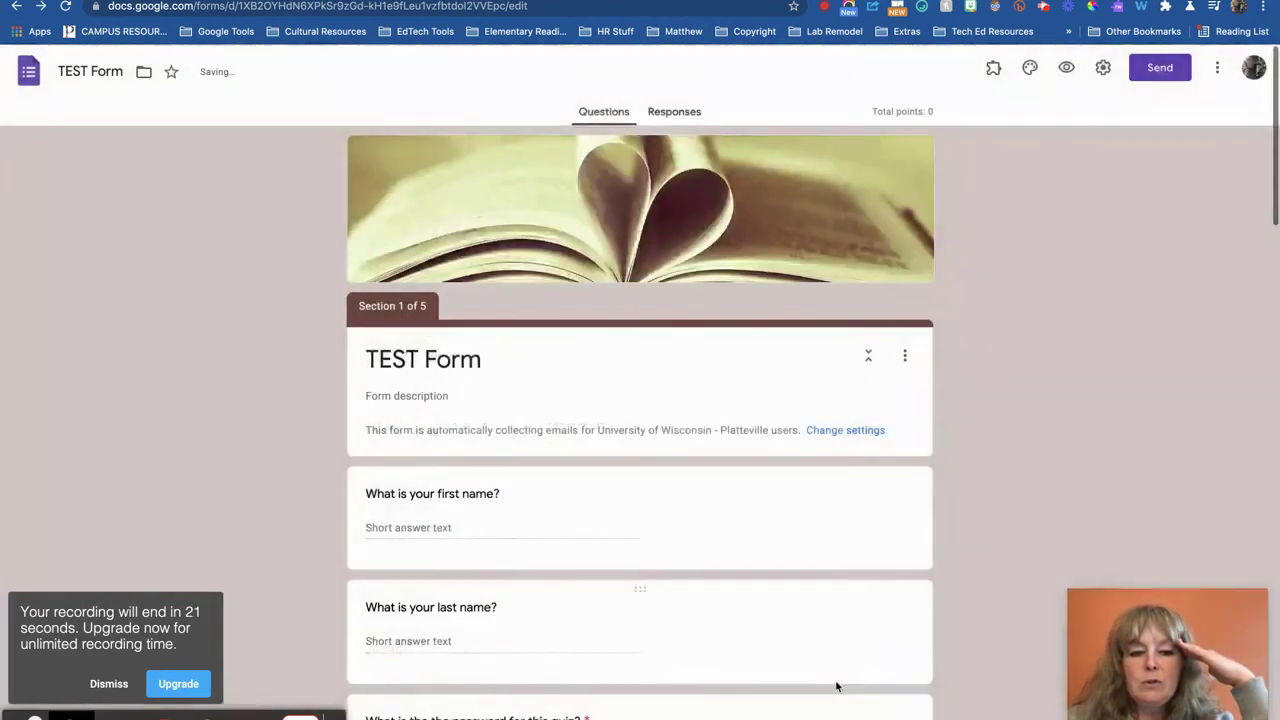
In the answer key, mark 'She is a professional golfer.' correct for Jordan's occupation question
scroll(613, 450, "down", 7)
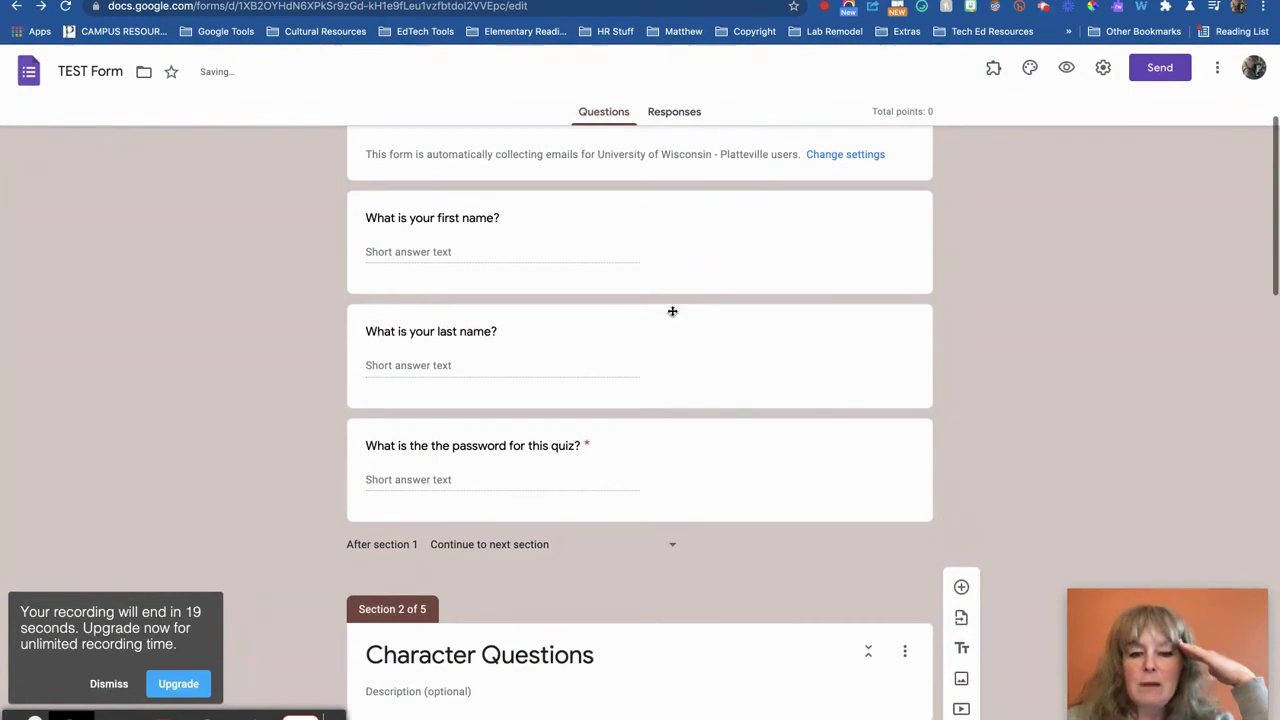
left_click(677, 398)
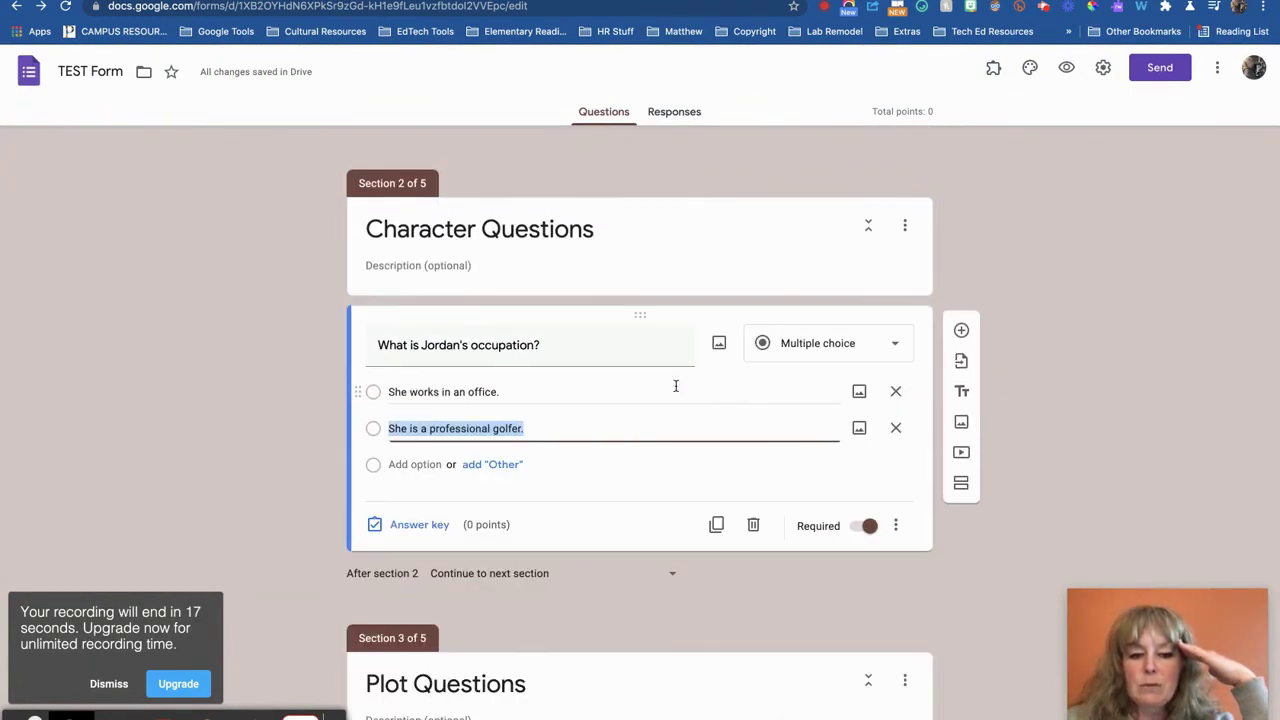
left_click(419, 526)
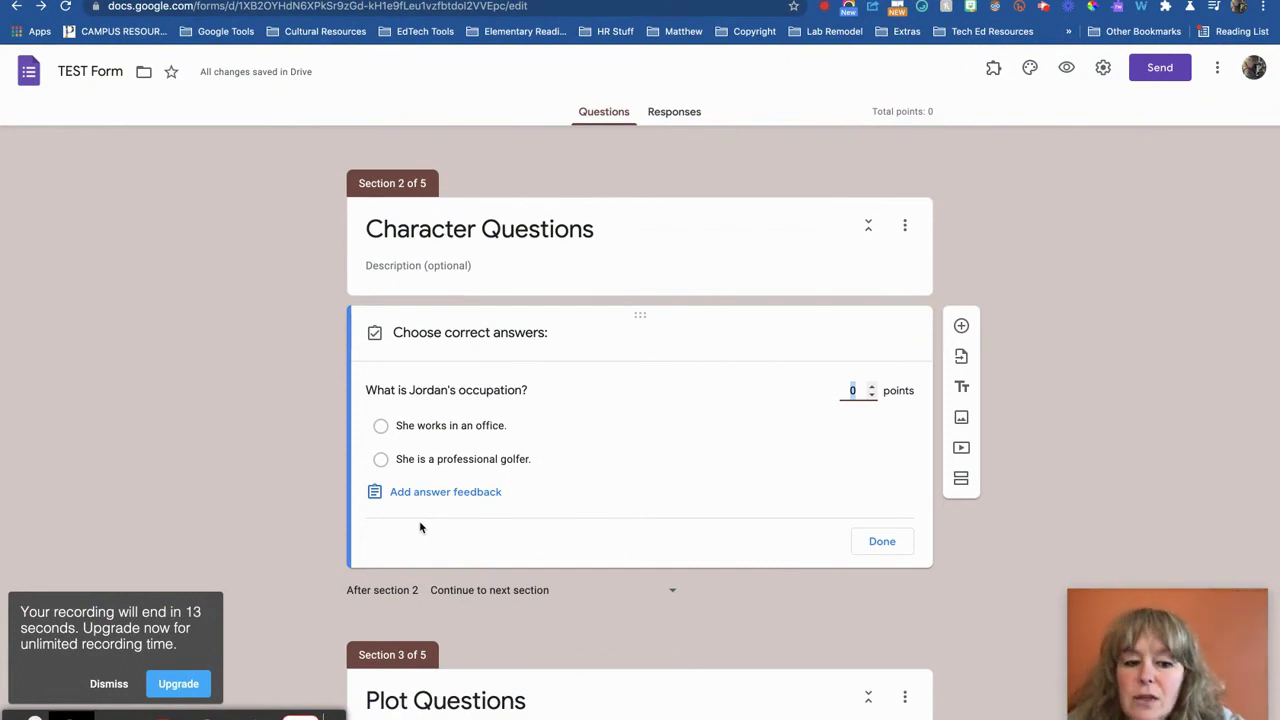
left_click(381, 460)
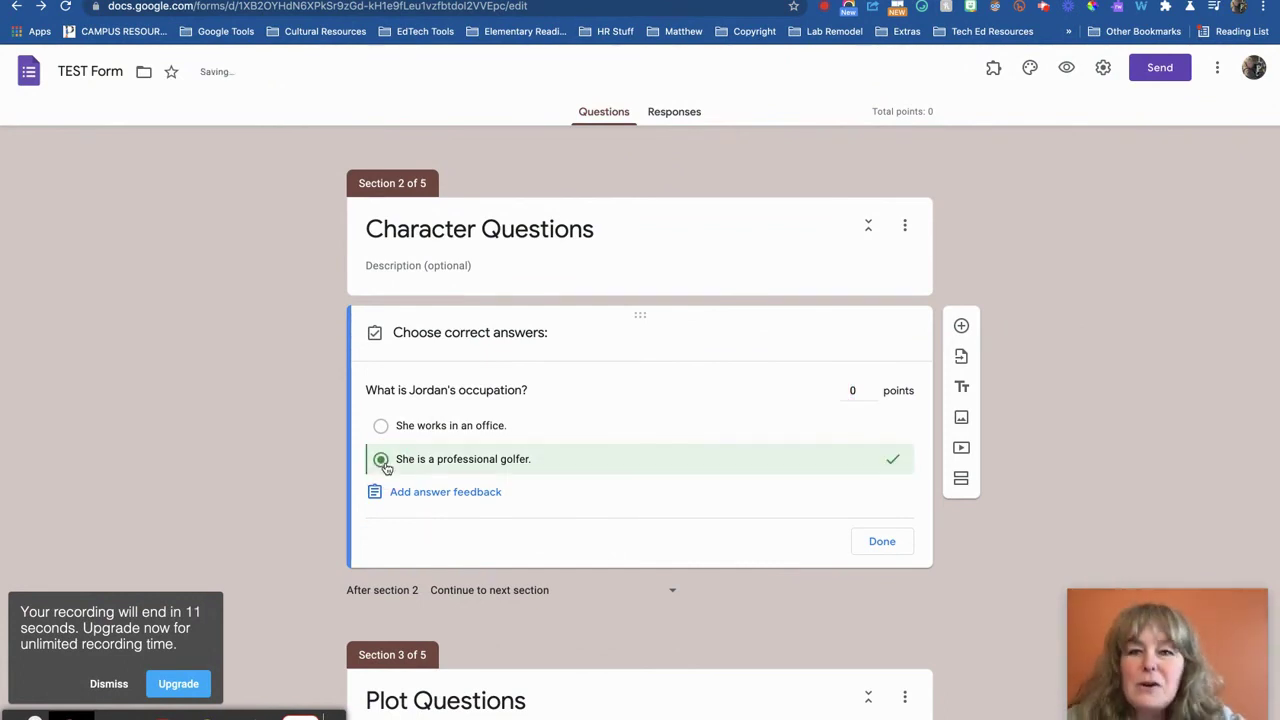